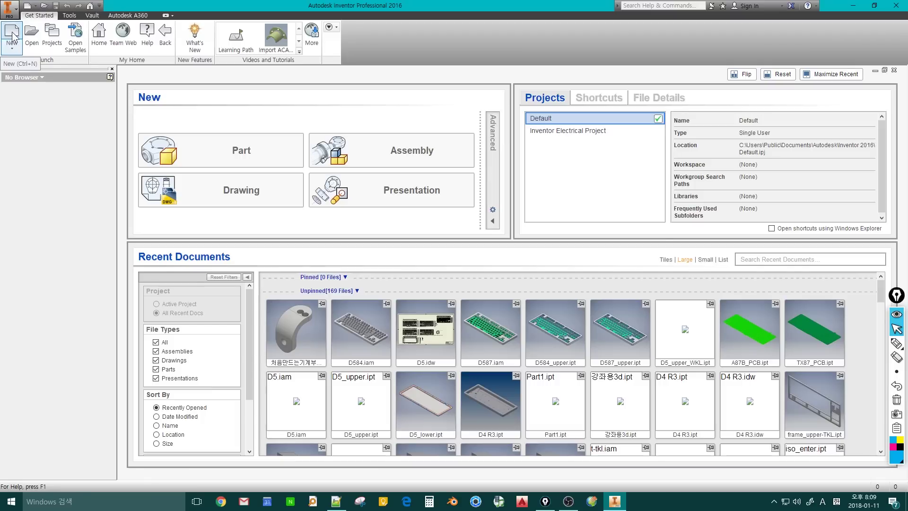
# Step: Open the new-file template chooser, look at the English templates and return to the Metric templates
pyautogui.click(12, 34)
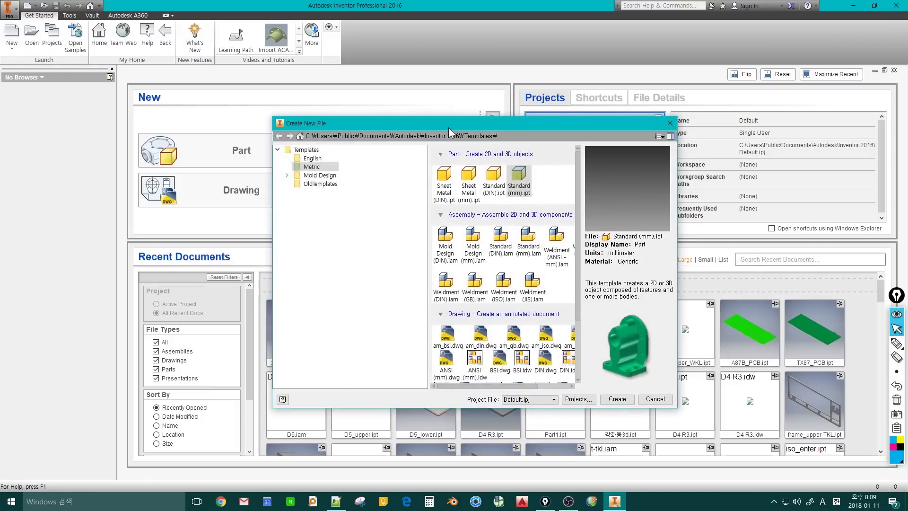
pyautogui.moveTo(448, 126); pyautogui.dragTo(437, 126)
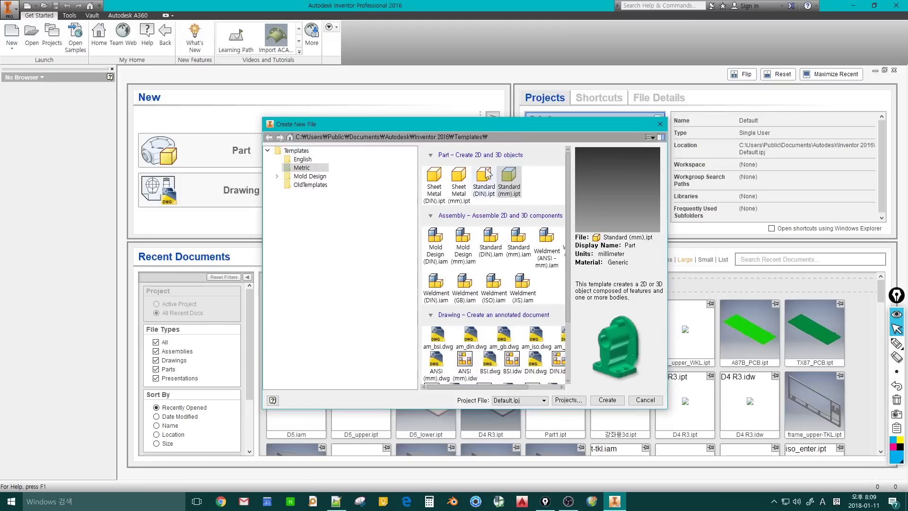
pyautogui.click(303, 168)
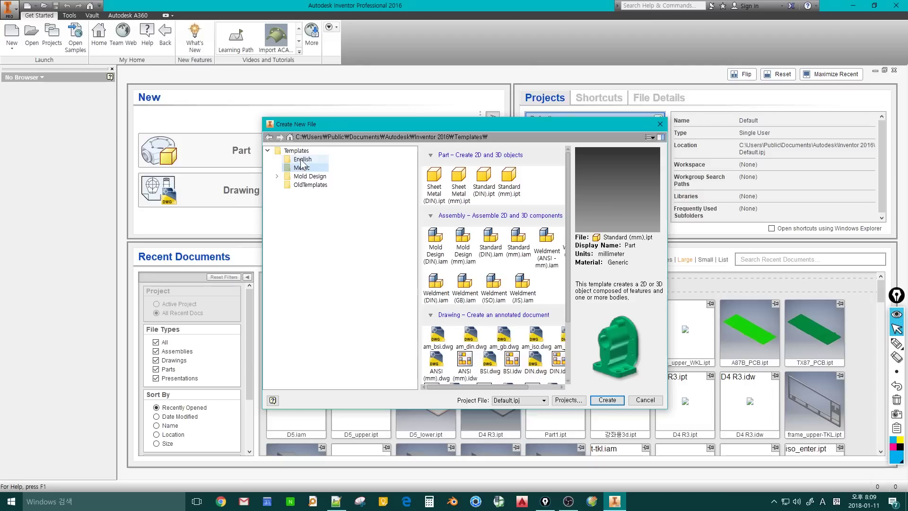
pyautogui.click(303, 161)
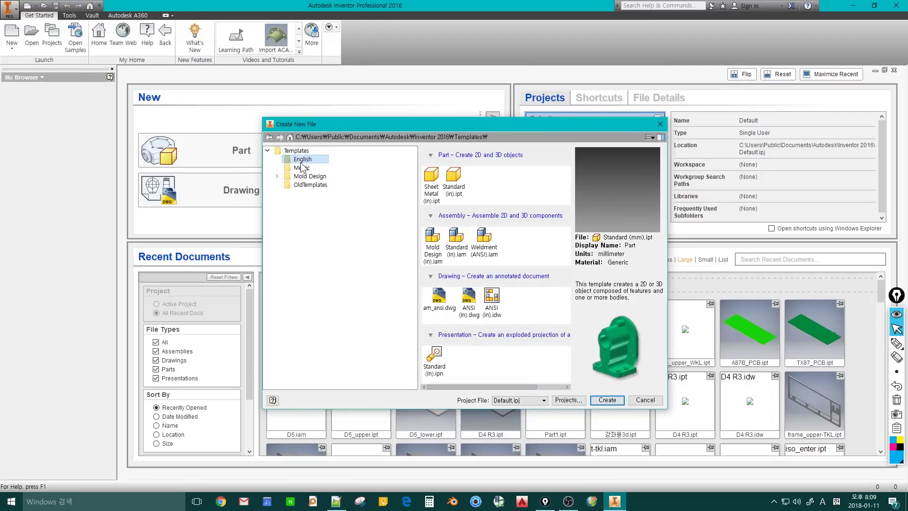
pyautogui.click(302, 168)
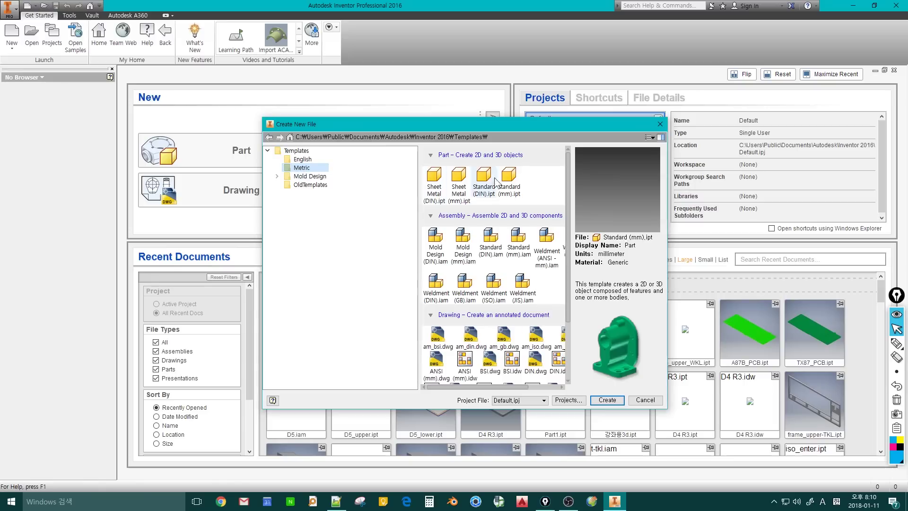
# Step: Look through the Metric part, assembly, drawing and presentation templates, and preview the Standard (mm).ipn presentation template
pyautogui.moveTo(568, 181)
pyautogui.mouseDown()
pyautogui.moveTo(565, 239)
pyautogui.moveTo(568, 178)
pyautogui.mouseUp()
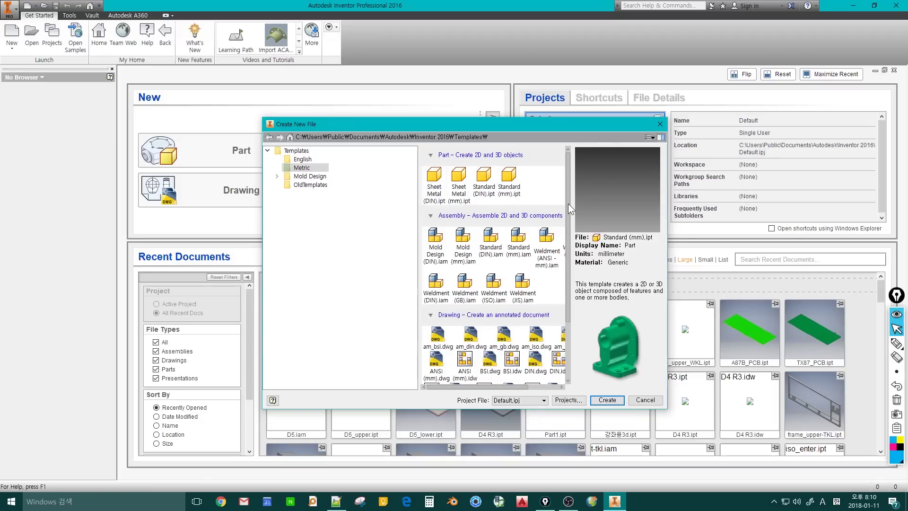
pyautogui.moveTo(568, 203); pyautogui.dragTo(566, 219)
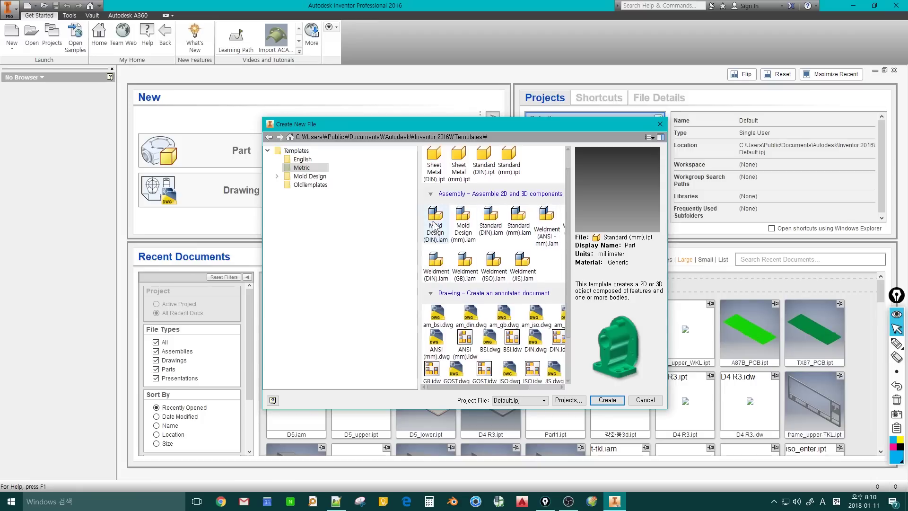
pyautogui.moveTo(566, 263); pyautogui.dragTo(566, 223)
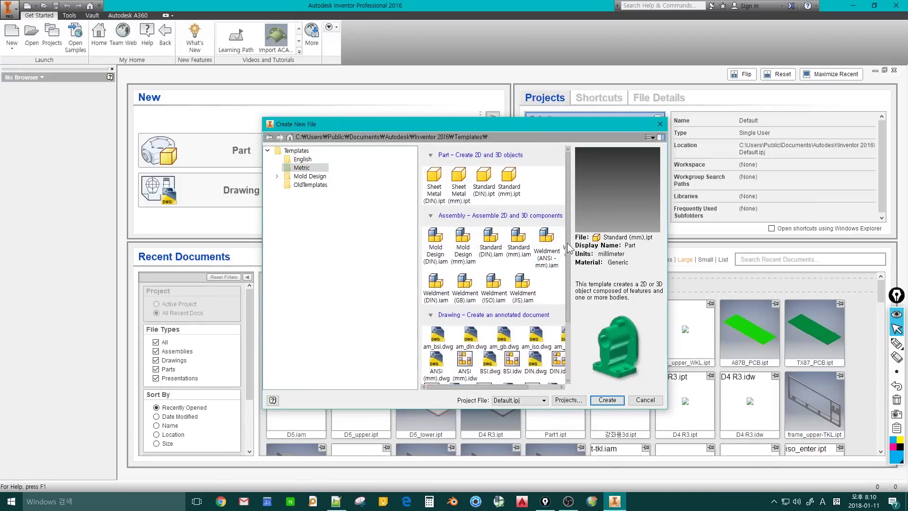
pyautogui.scroll(-3, 566, 297)
pyautogui.scroll(-1, 565, 297)
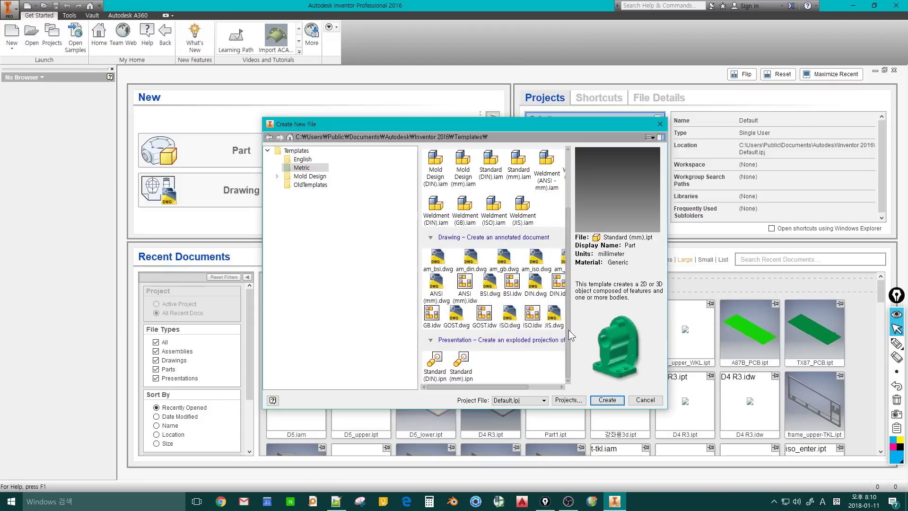
pyautogui.click(464, 365)
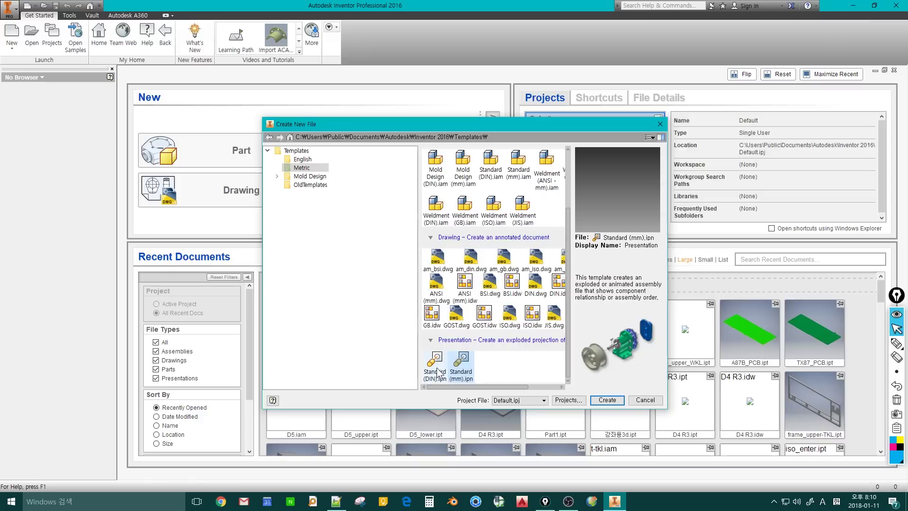
pyautogui.scroll(3, 569, 339)
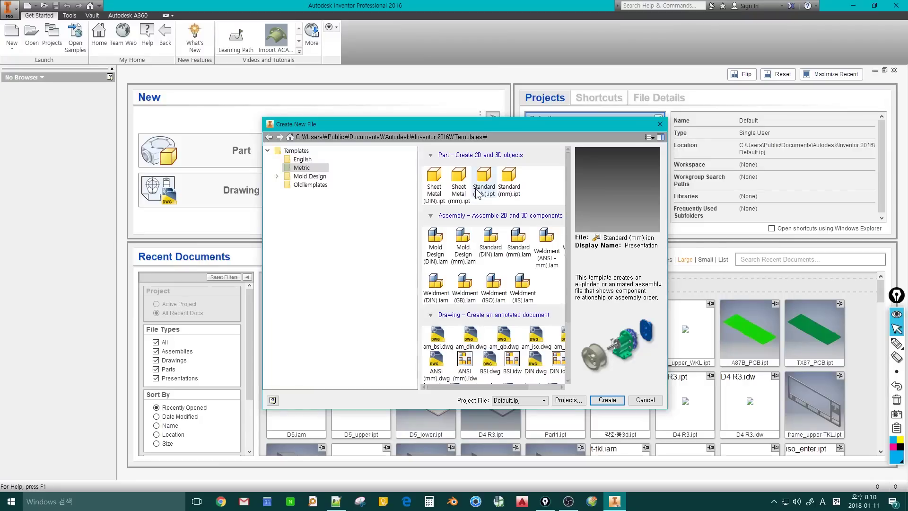
# Step: Compare the previews and descriptions of the Sheet Metal (DIN).ipt and Sheet Metal (mm).ipt part templates
pyautogui.click(434, 178)
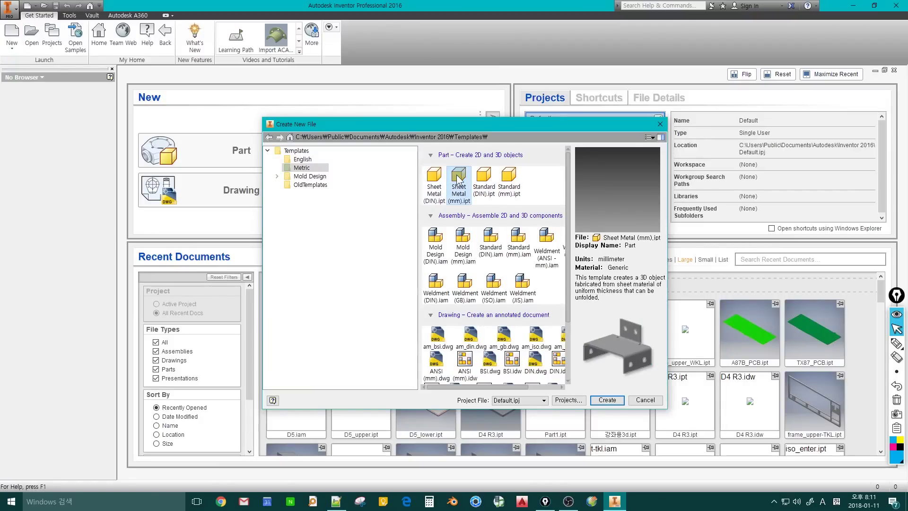
pyautogui.click(458, 180)
pyautogui.click(434, 179)
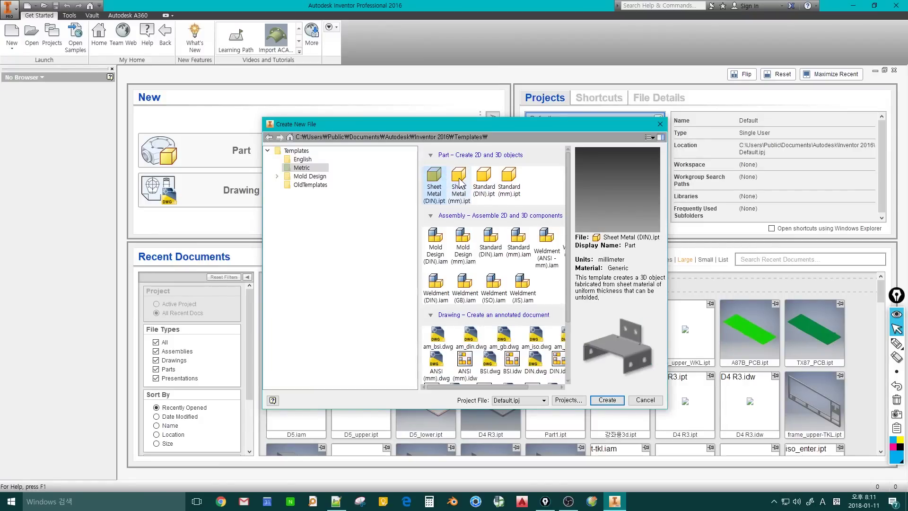
pyautogui.click(459, 180)
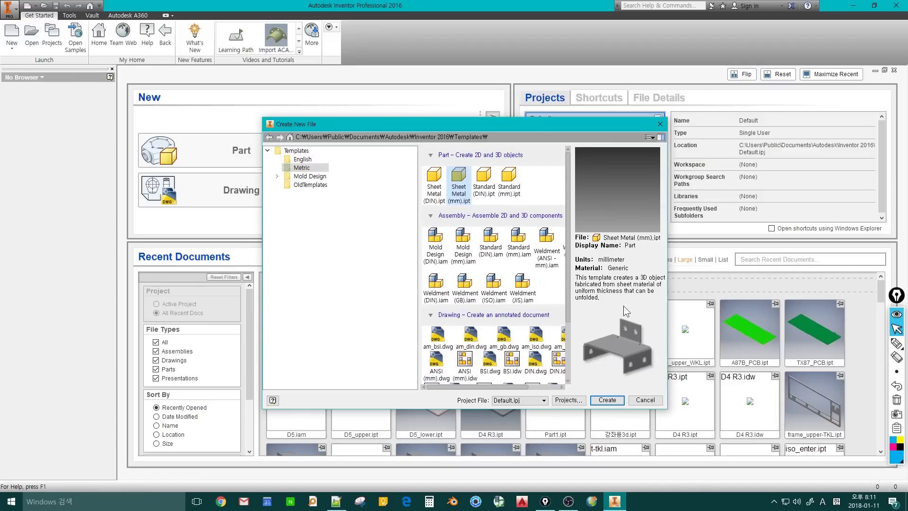
pyautogui.click(434, 179)
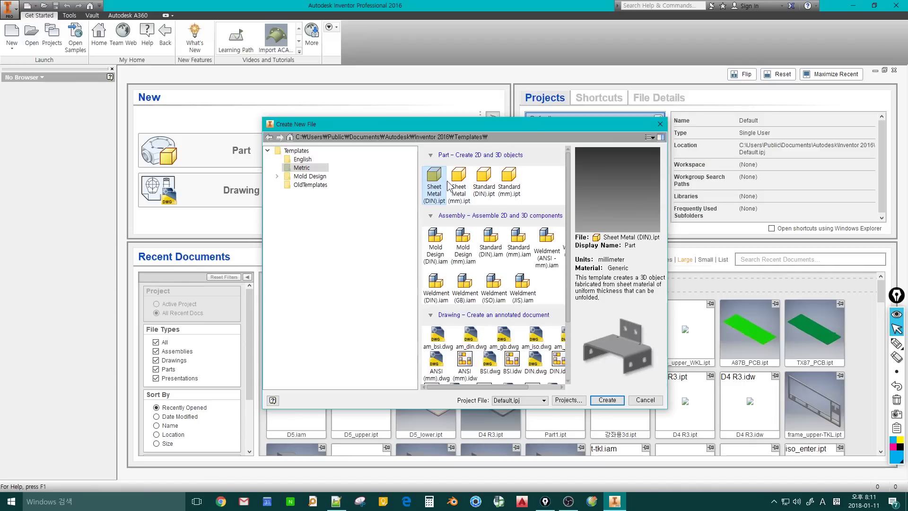
pyautogui.click(455, 182)
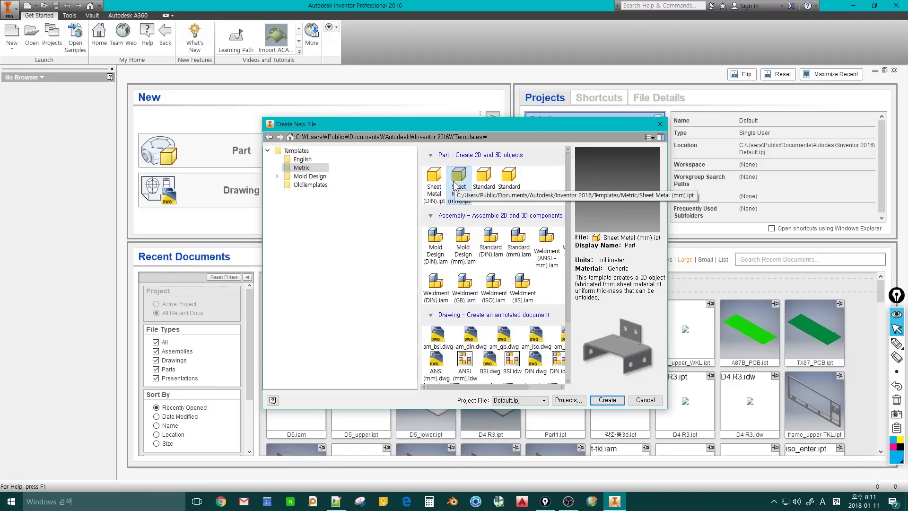
pyautogui.click(437, 181)
pyautogui.click(456, 178)
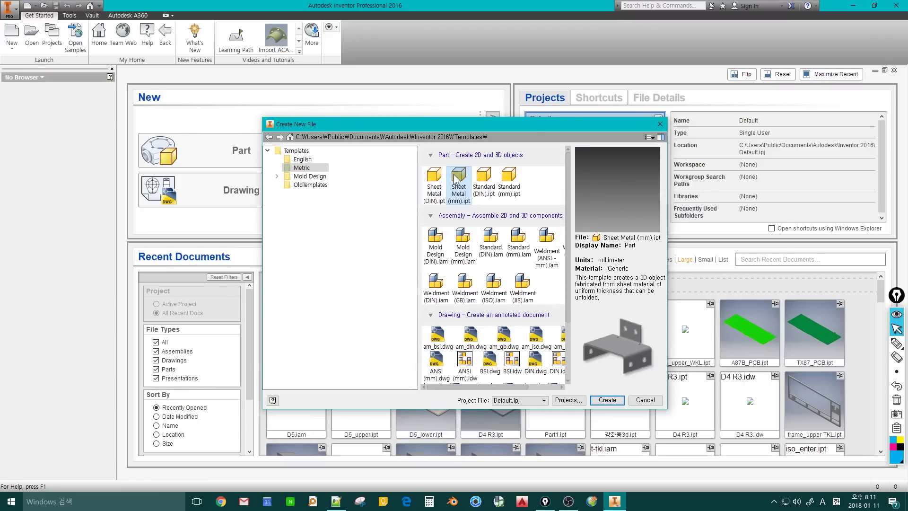
# Step: Compare the previews and descriptions of the Standard (mm).ipt and Standard (DIN).ipt part templates
pyautogui.click(507, 183)
pyautogui.click(490, 185)
pyautogui.click(503, 186)
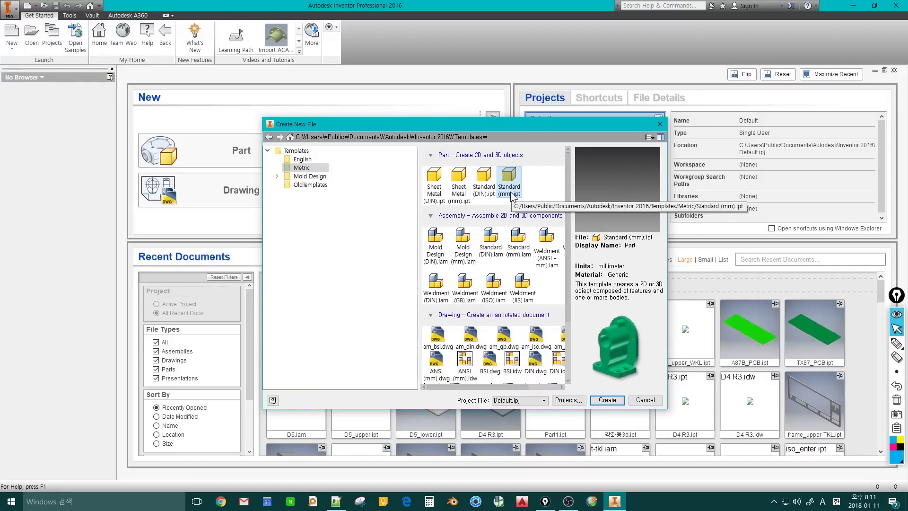
pyautogui.click(485, 184)
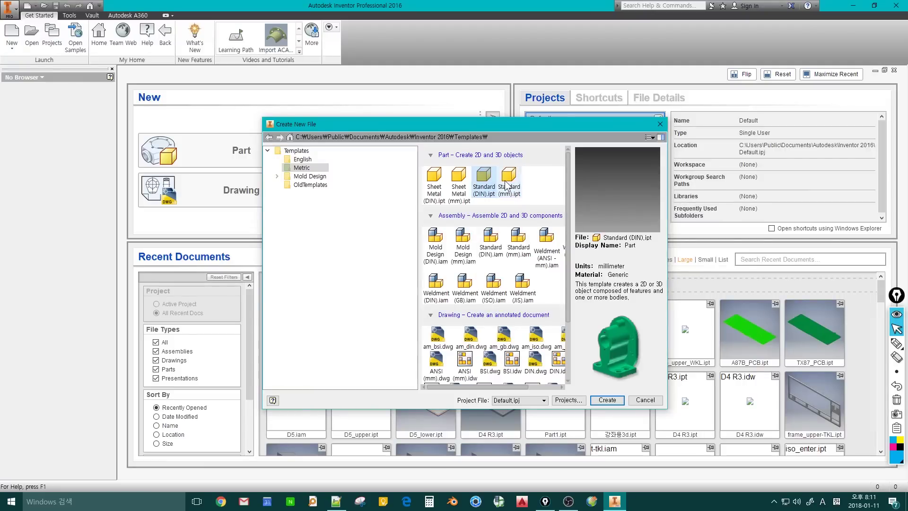
pyautogui.click(502, 186)
pyautogui.click(490, 185)
pyautogui.click(509, 186)
pyautogui.click(491, 186)
pyautogui.click(507, 185)
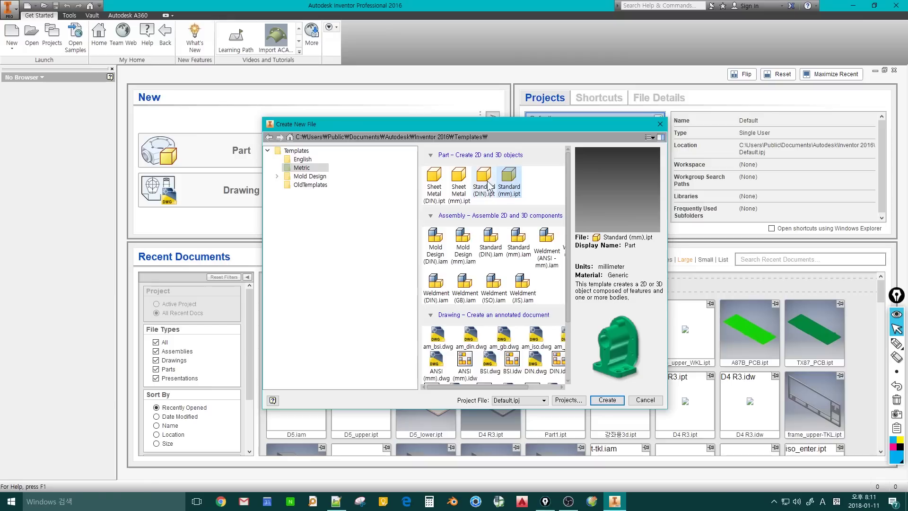
pyautogui.click(490, 185)
pyautogui.click(509, 184)
pyautogui.click(485, 184)
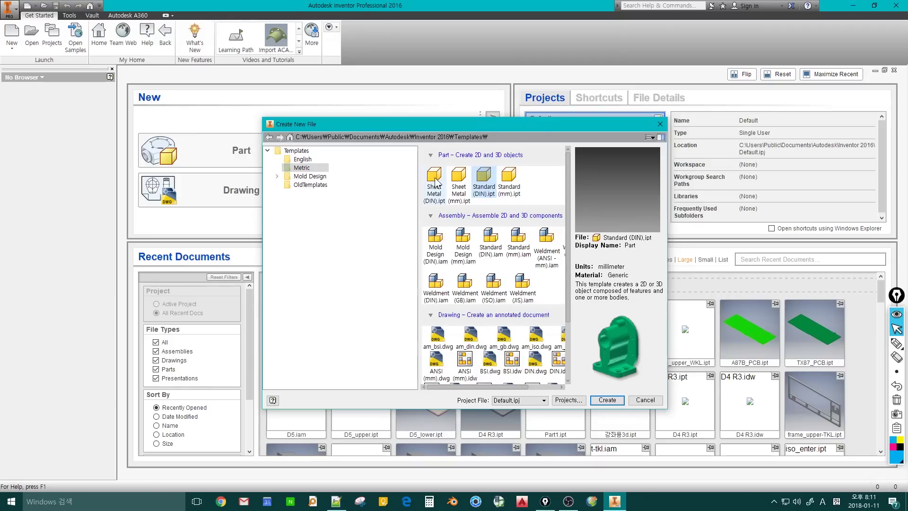
# Step: Review both Sheet Metal part templates against both Standard part templates, finishing on Standard (mm).ipt
pyautogui.click(434, 182)
pyautogui.click(457, 184)
pyautogui.click(434, 184)
pyautogui.click(458, 185)
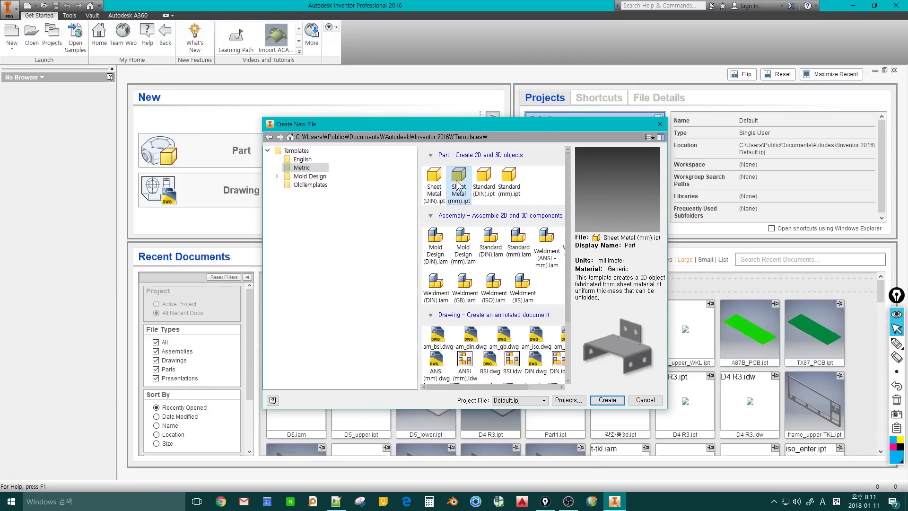
pyautogui.click(485, 184)
pyautogui.click(507, 184)
pyautogui.click(494, 182)
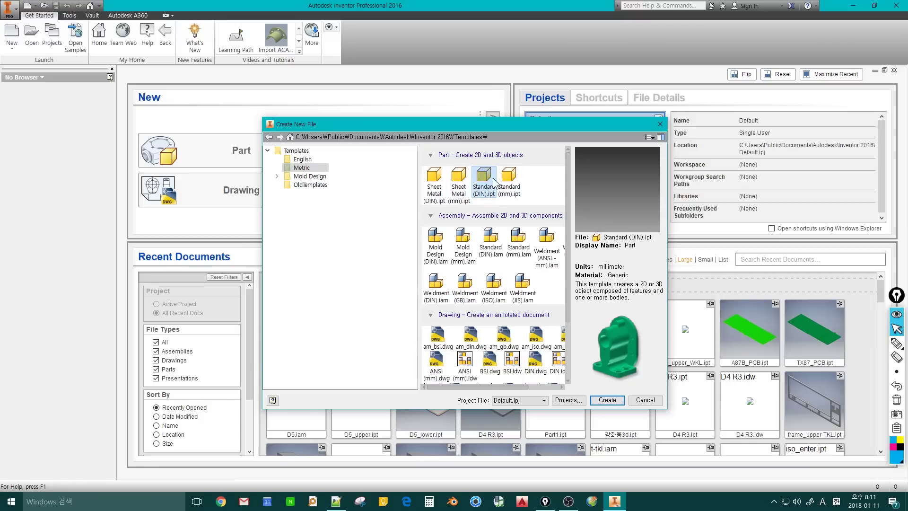
pyautogui.click(508, 183)
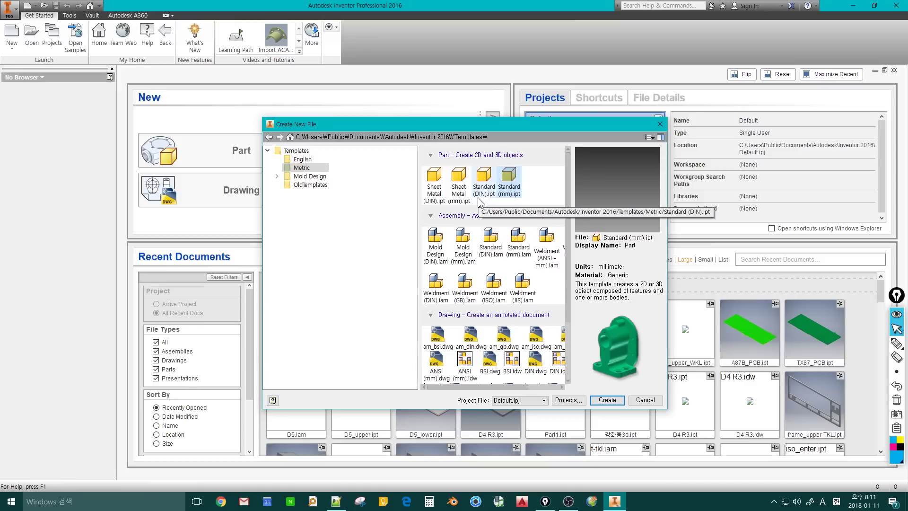
pyautogui.click(484, 187)
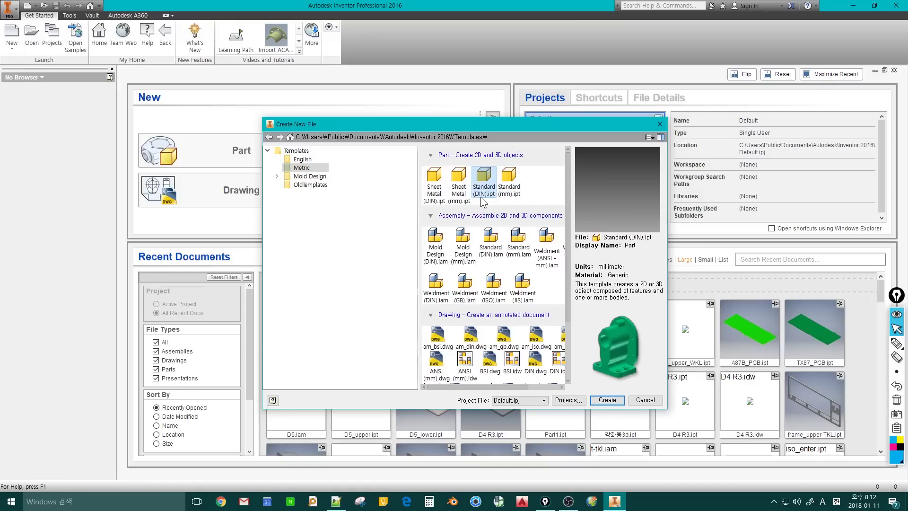
pyautogui.click(510, 190)
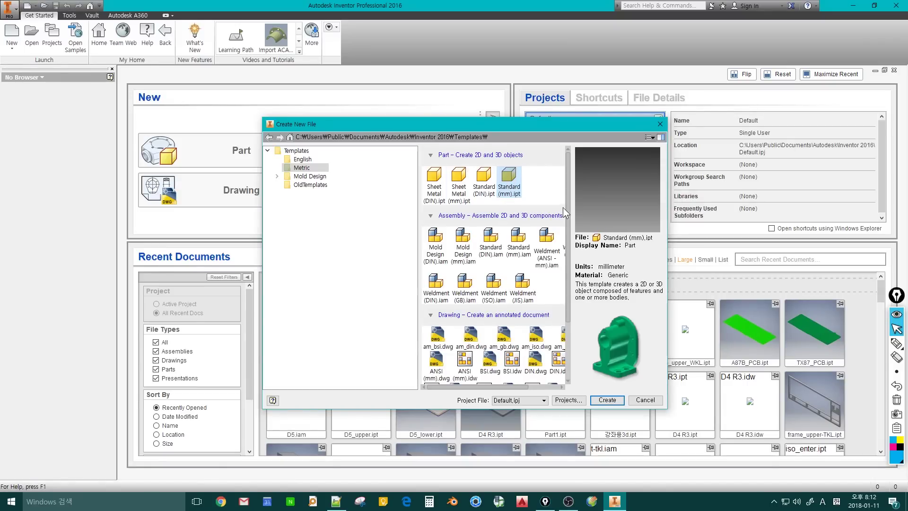
# Step: Preview the Standard assembly templates and the Weldment ANSI, ISO and JIS assembly templates
pyautogui.scroll(-1, 558, 218)
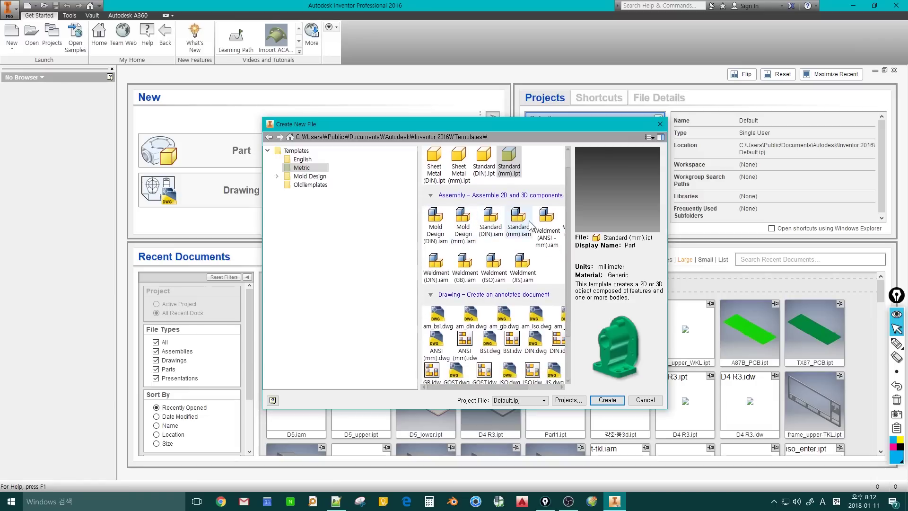
pyautogui.click(490, 222)
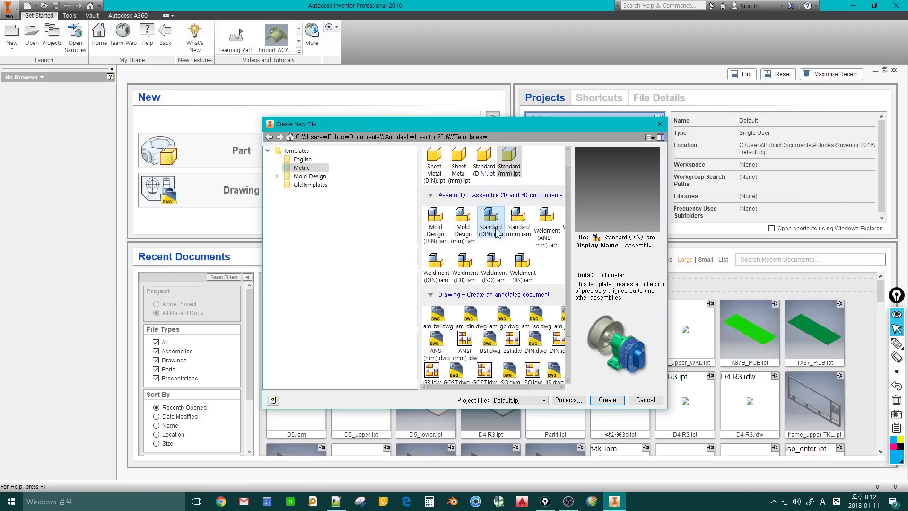
pyautogui.click(547, 234)
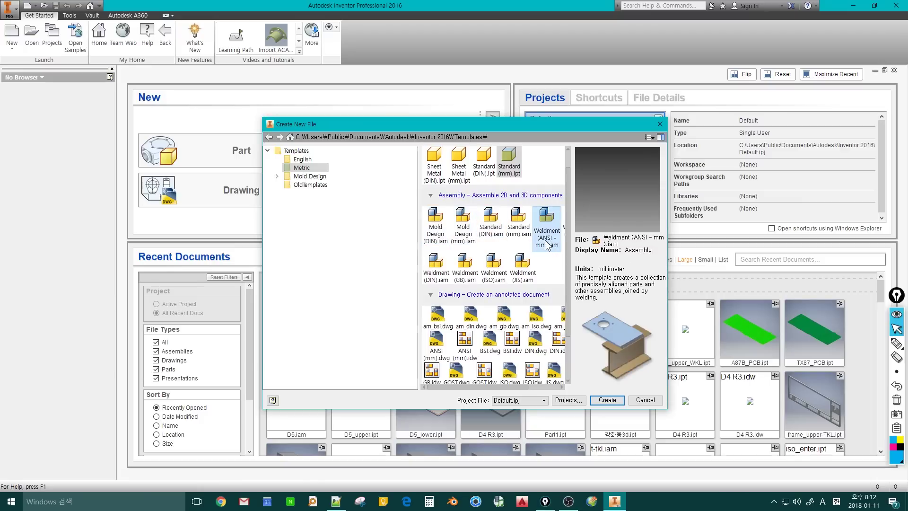
pyautogui.click(487, 282)
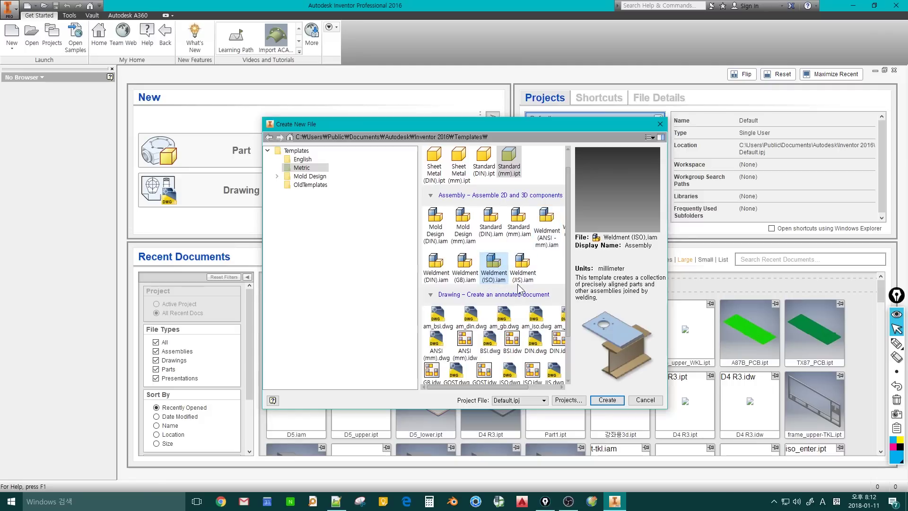
pyautogui.click(521, 271)
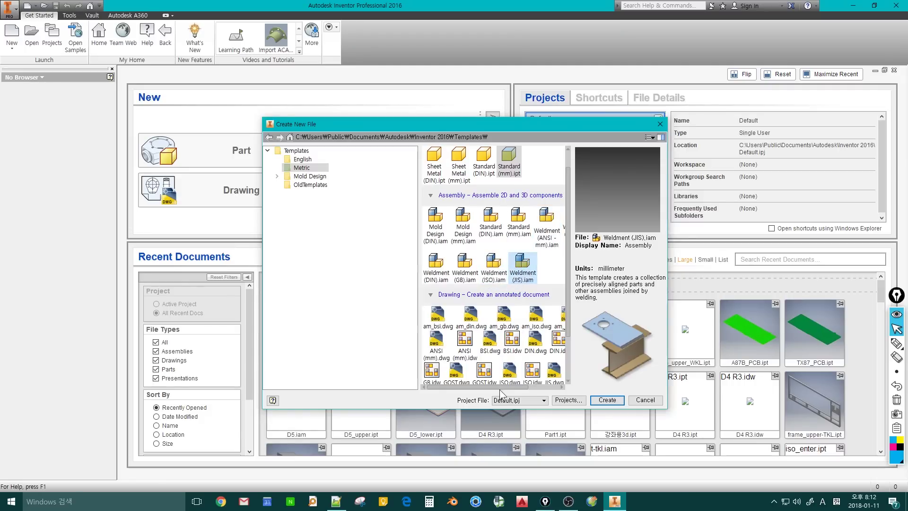
pyautogui.moveTo(500, 387)
pyautogui.mouseDown()
pyautogui.moveTo(523, 384)
pyautogui.moveTo(499, 384)
pyautogui.mouseUp()
pyautogui.click(494, 231)
pyautogui.click(518, 223)
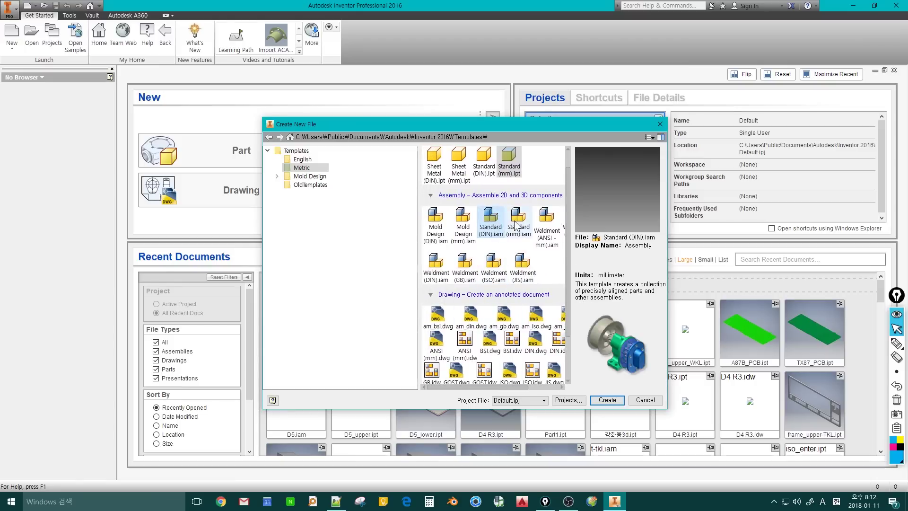
# Step: Compare the Weldment ISO, GB, DIN and JIS assembly templates with the Standard ones, finishing on Standard (mm).iam
pyautogui.click(494, 264)
pyautogui.click(464, 266)
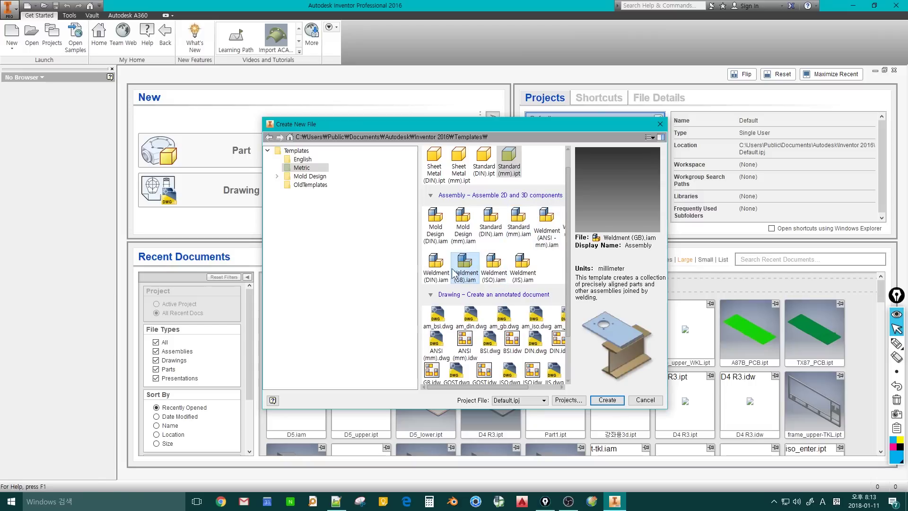
pyautogui.click(436, 266)
pyautogui.click(465, 265)
pyautogui.click(494, 266)
pyautogui.click(523, 266)
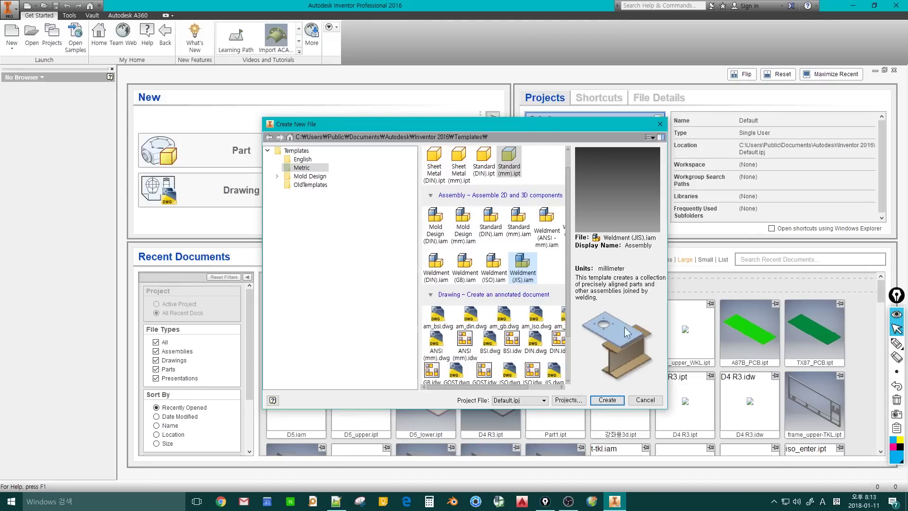
pyautogui.click(490, 219)
pyautogui.click(517, 222)
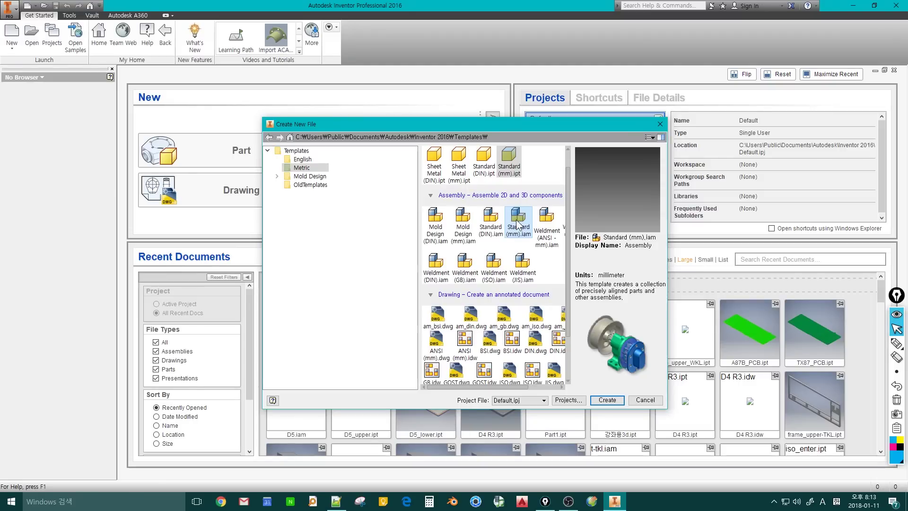
# Step: Compare the Standard (DIN), Mold Design (mm), Weldment (JIS) and Standard (mm) assembly templates, and close the new-file dialog without creating anything
pyautogui.click(491, 218)
pyautogui.click(463, 220)
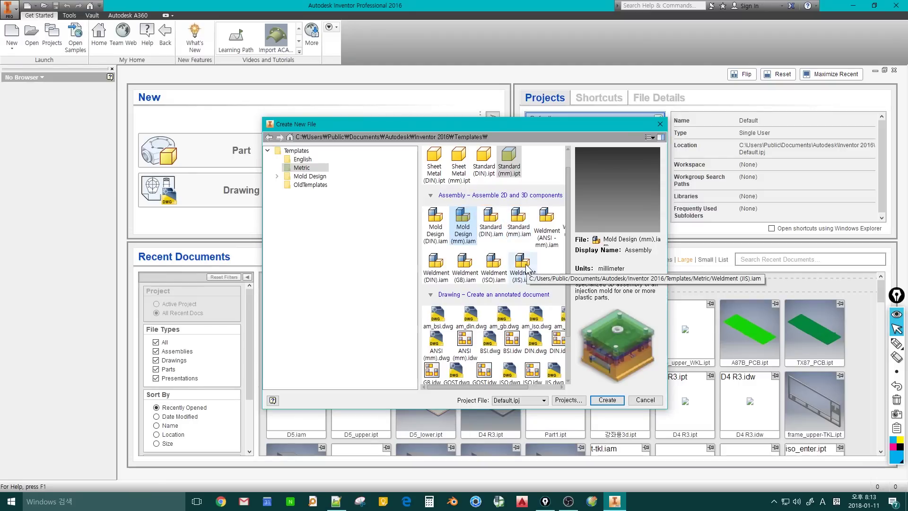
pyautogui.click(523, 264)
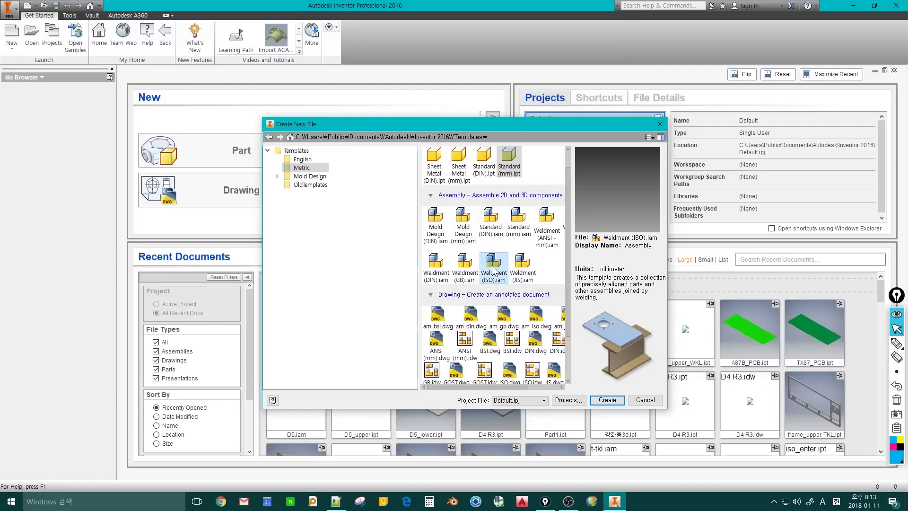
pyautogui.click(517, 222)
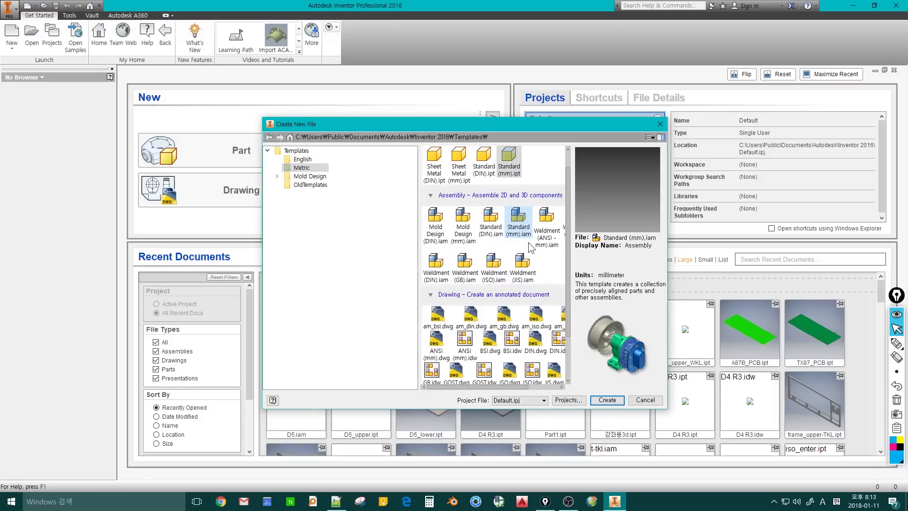
pyautogui.press('Escape')
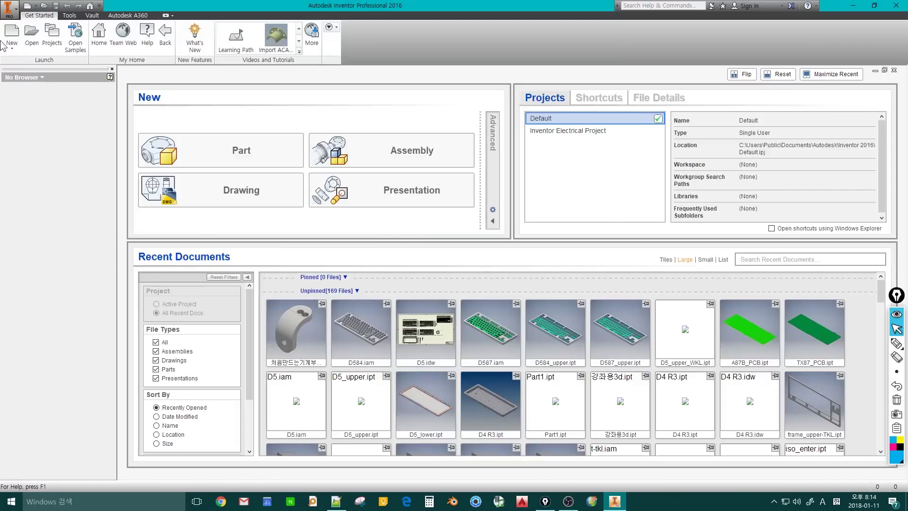
# Step: Reopen the new-file dialog and review the English template set against the Metric one
pyautogui.click(12, 32)
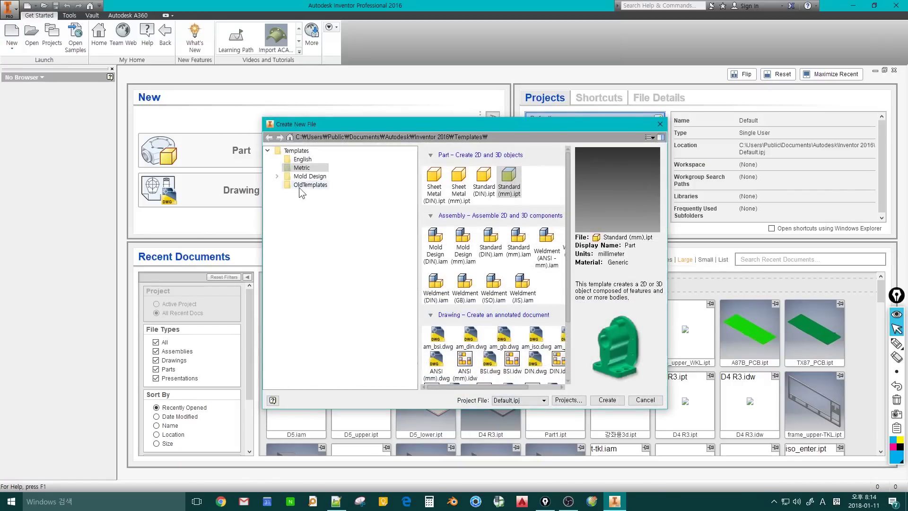
pyautogui.click(302, 160)
pyautogui.click(303, 167)
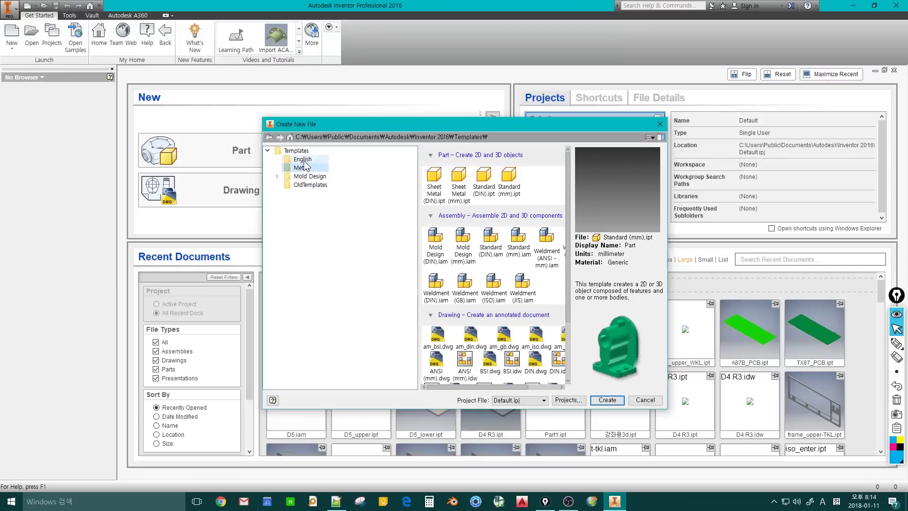
pyautogui.click(303, 161)
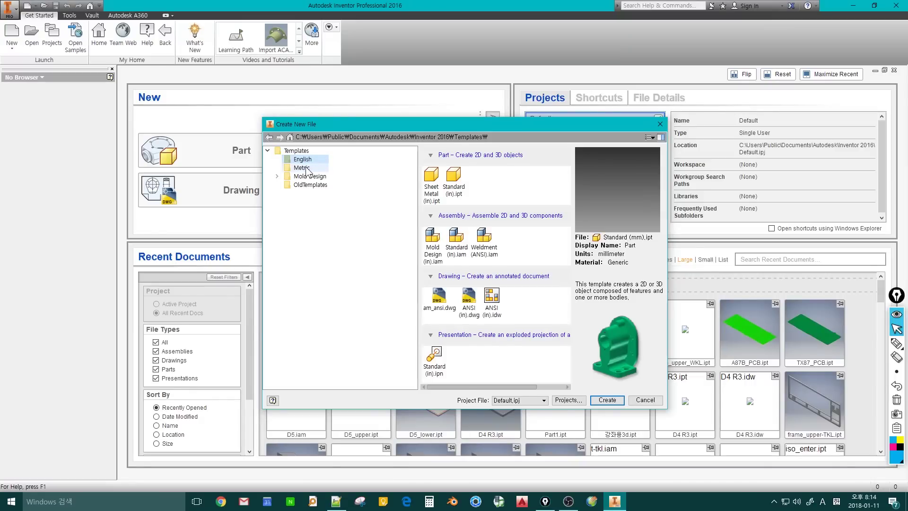
# Step: Create a new part from the Metric template Standard (mm).ipt
pyautogui.click(307, 169)
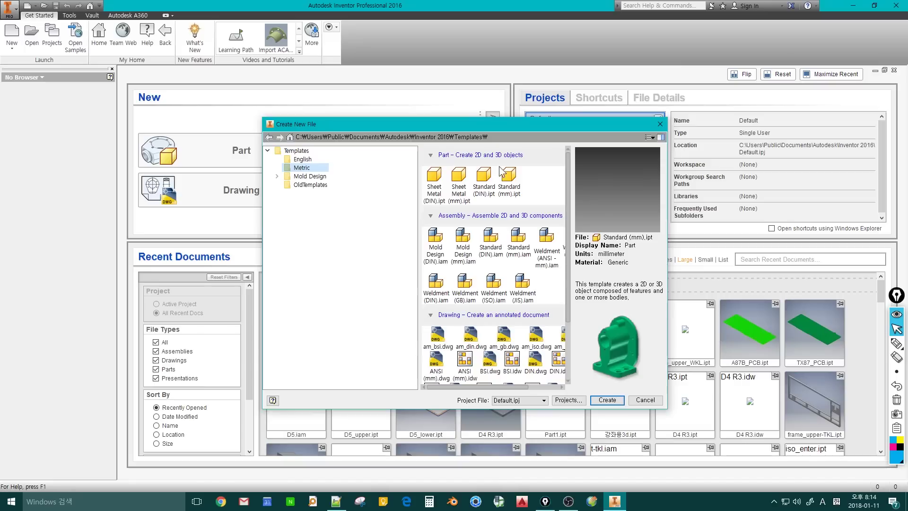
pyautogui.click(509, 181)
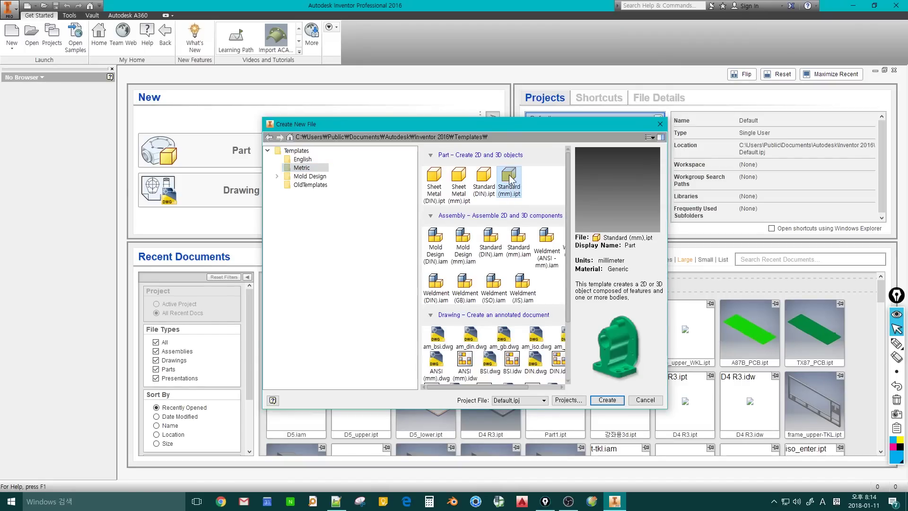
pyautogui.click(607, 401)
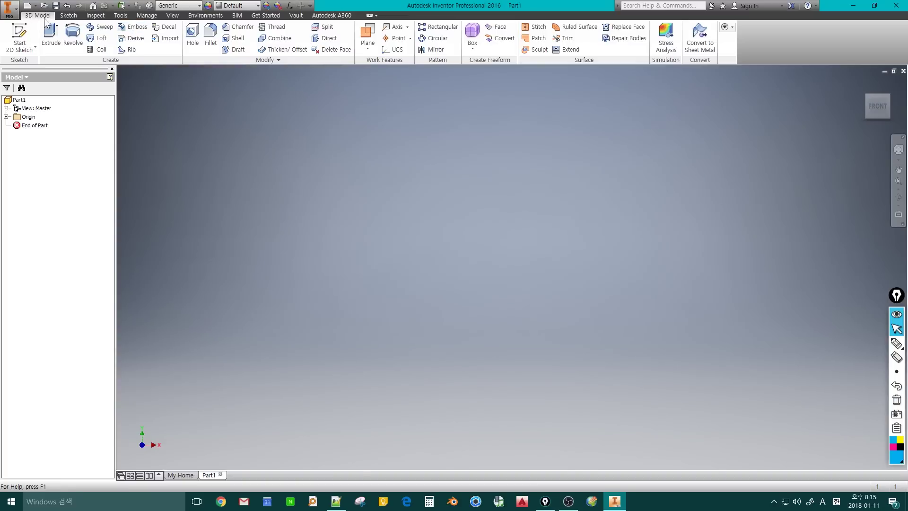
pyautogui.click(95, 16)
pyautogui.click(120, 16)
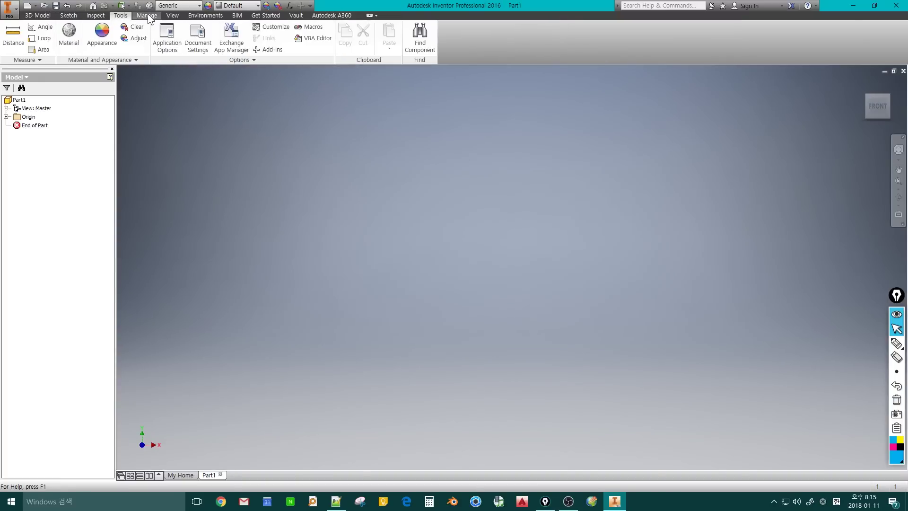
pyautogui.click(146, 16)
pyautogui.click(203, 15)
pyautogui.scroll(6, 237, 17)
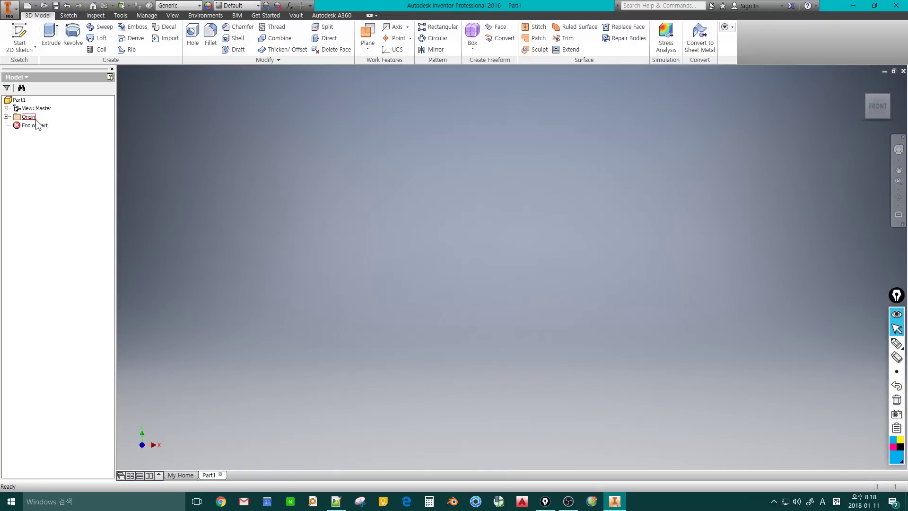
# Step: Expand the part's Origin folder, check its planes and center point, and make the YZ Plane visible
pyautogui.click(6, 117)
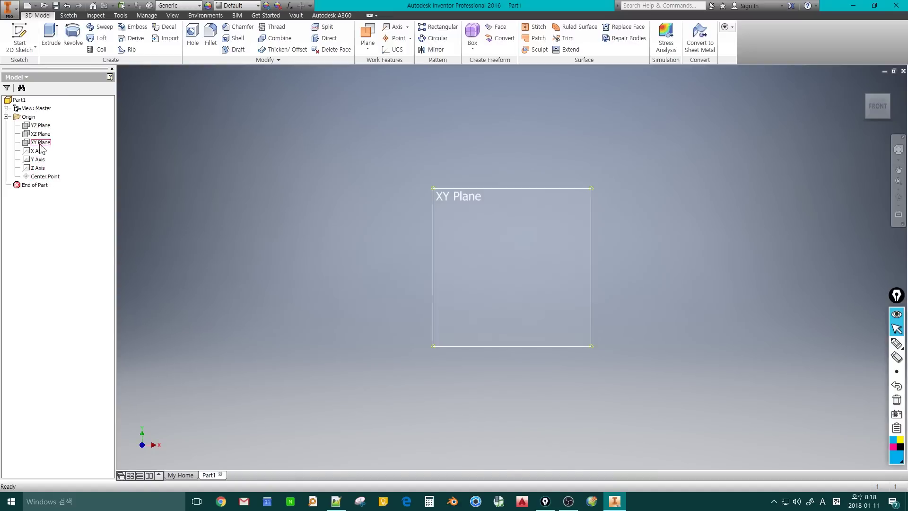
pyautogui.click(46, 176)
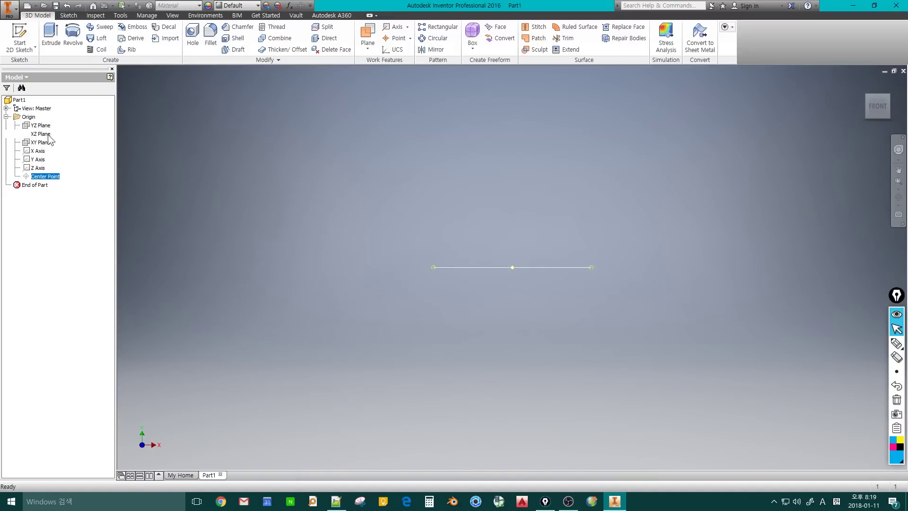
pyautogui.click(39, 125)
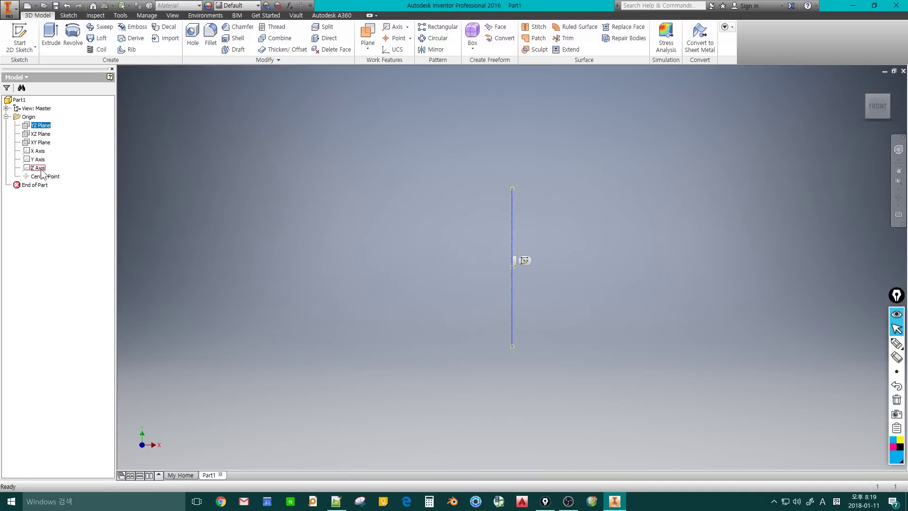
pyautogui.rightClick(38, 127)
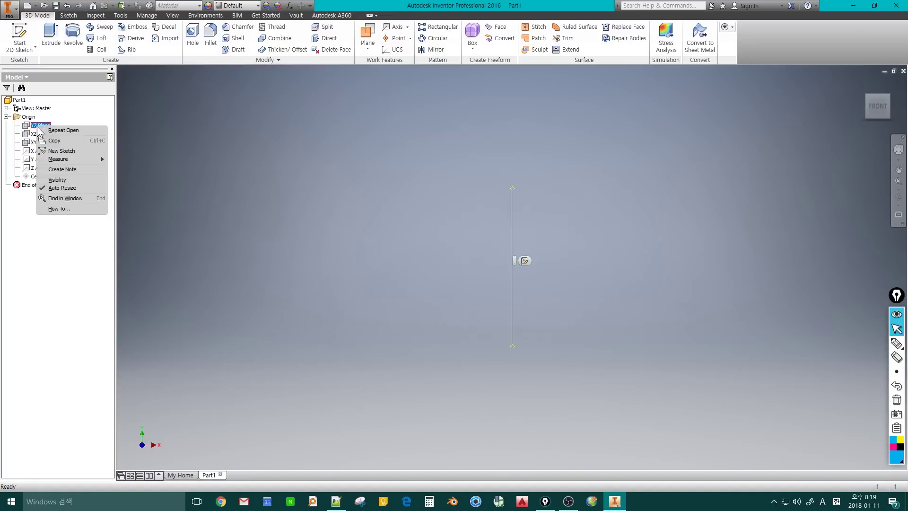
pyautogui.click(60, 180)
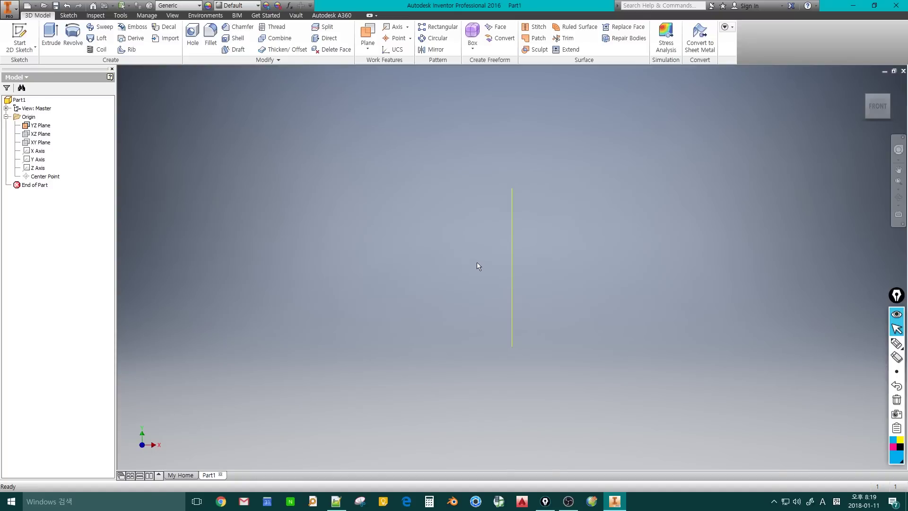
# Step: Make the XZ Plane visible alongside the YZ Plane
pyautogui.keyDown('shift'); pyautogui.moveTo(476, 262); pyautogui.dragTo(330, 233, button='middle'); pyautogui.keyUp('shift')
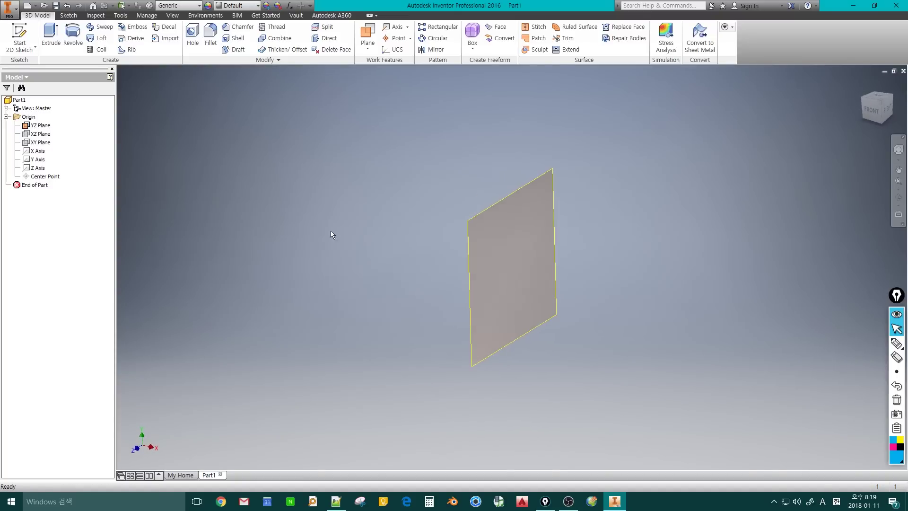
pyautogui.click(39, 135)
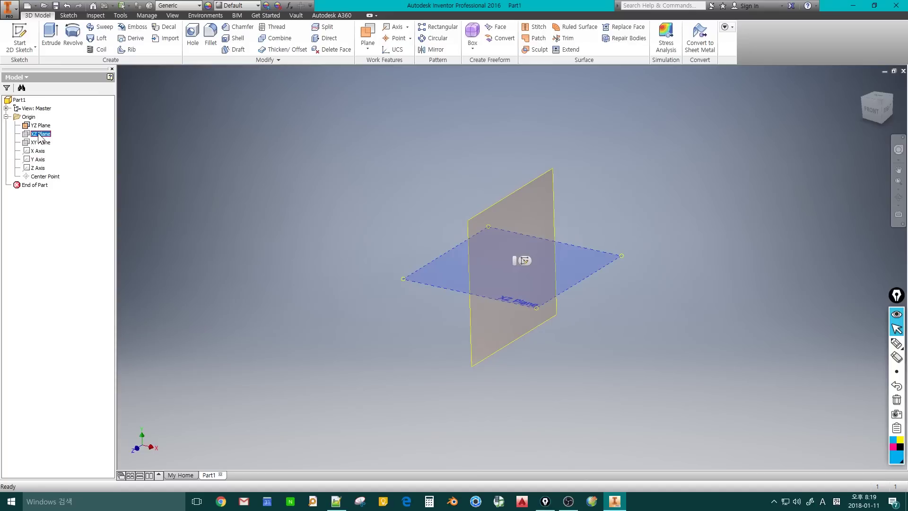
pyautogui.rightClick(40, 136)
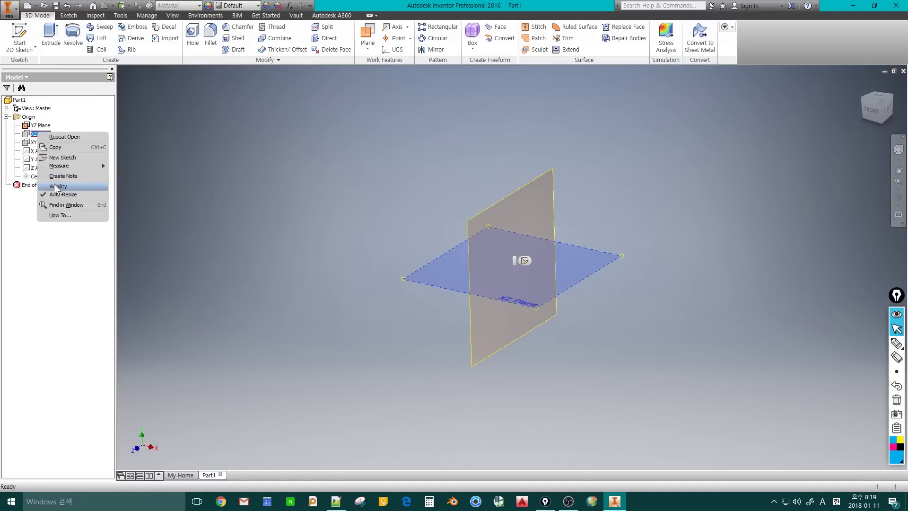
pyautogui.click(58, 186)
# Step: Hide the XZ Plane and make it visible again
pyautogui.keyDown('shift'); pyautogui.moveTo(331, 301); pyautogui.dragTo(286, 298, button='middle'); pyautogui.keyUp('shift')
pyautogui.click(40, 134)
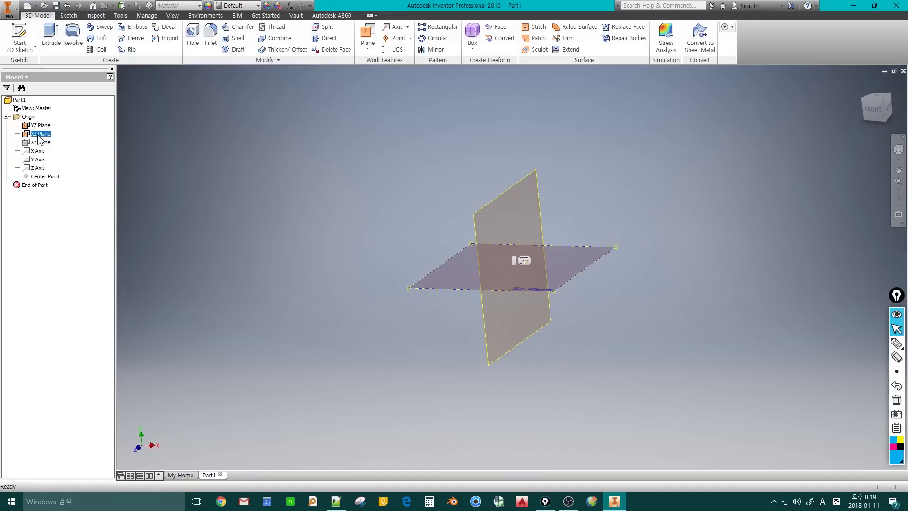
pyautogui.rightClick(39, 137)
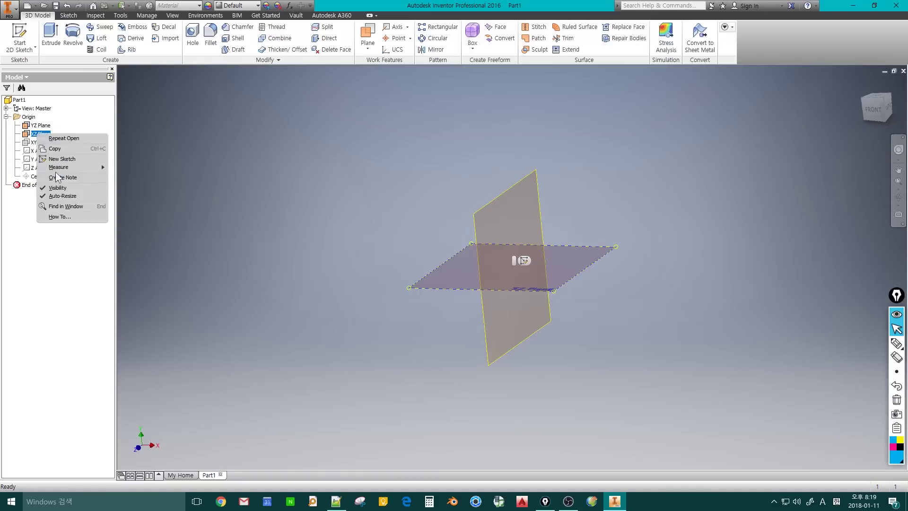
pyautogui.click(56, 188)
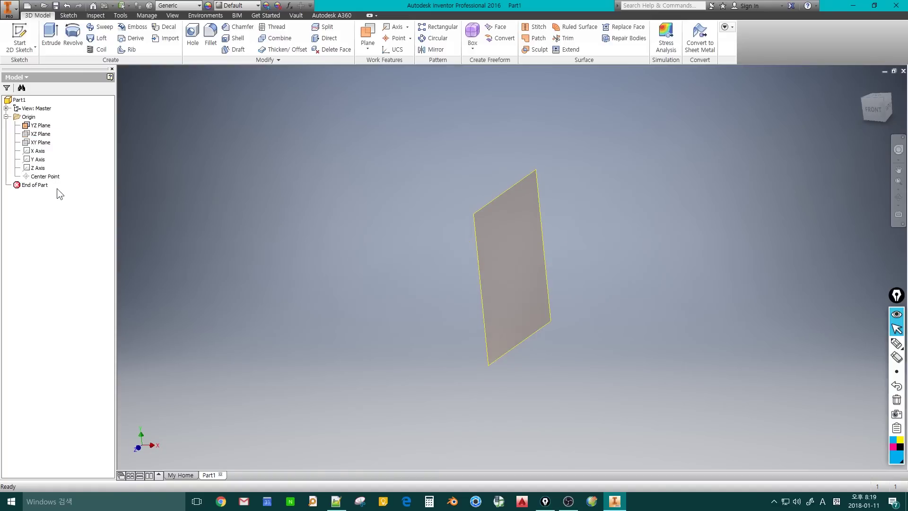
pyautogui.moveTo(304, 251)
pyautogui.keyDown('shift'); pyautogui.mouseDown(button='middle')
pyautogui.moveTo(340, 259)
pyautogui.moveTo(314, 253)
pyautogui.mouseUp(button='middle'); pyautogui.keyUp('shift')
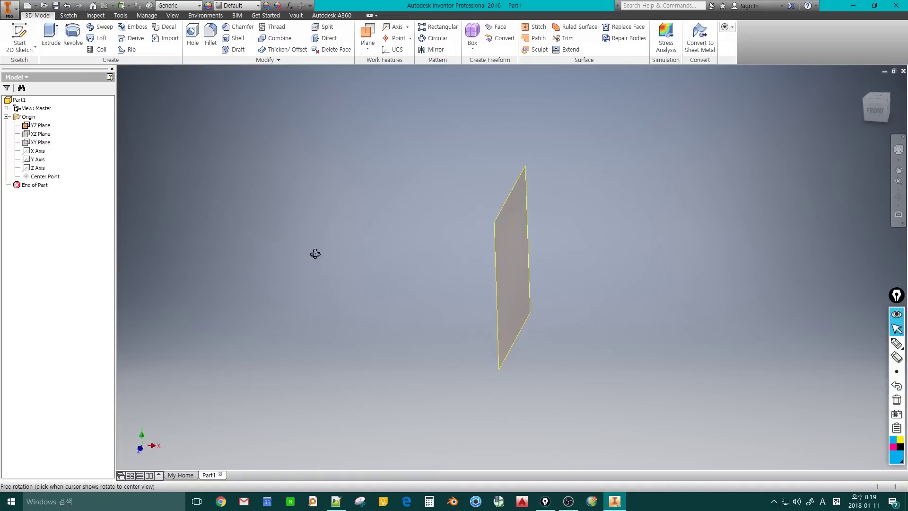
pyautogui.rightClick(39, 134)
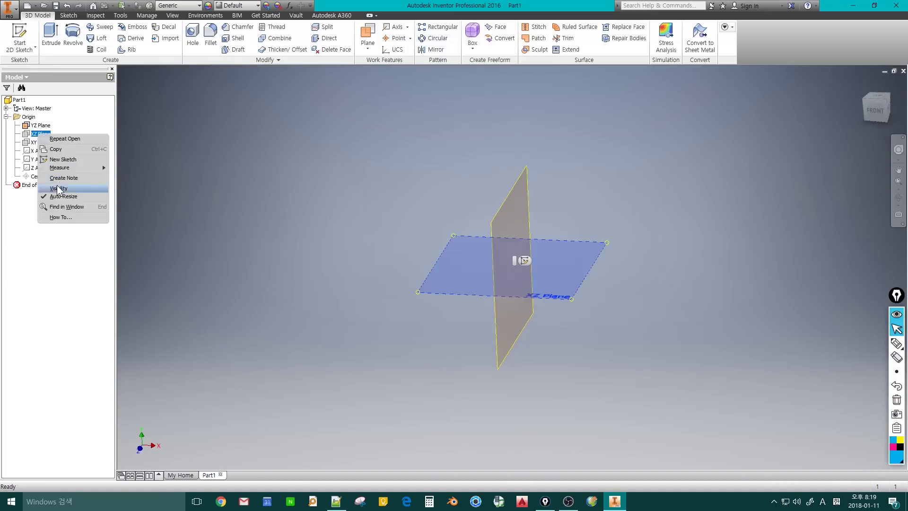
pyautogui.click(59, 188)
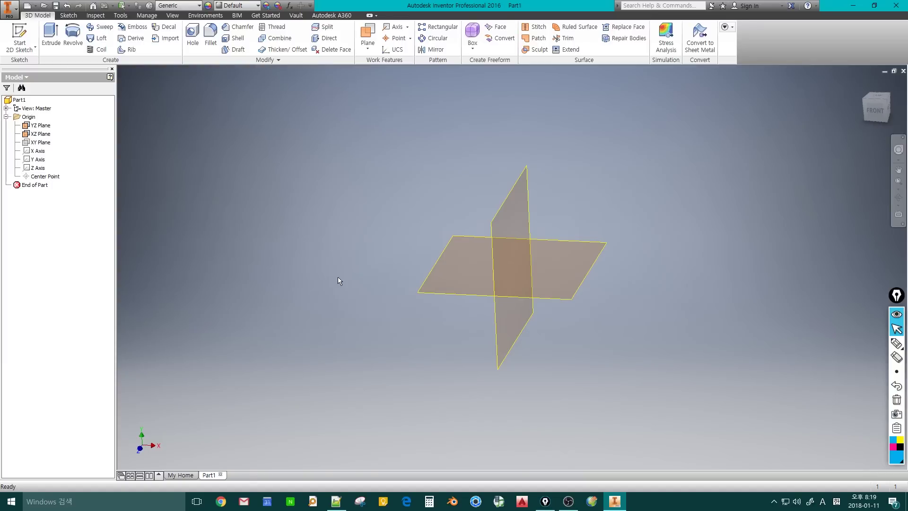
# Step: Make the XY Plane, the X, Y and Z axes and the Center Point visible together
pyautogui.click(40, 142)
pyautogui.keyDown('shift'); pyautogui.click(38, 168); pyautogui.keyUp('shift')
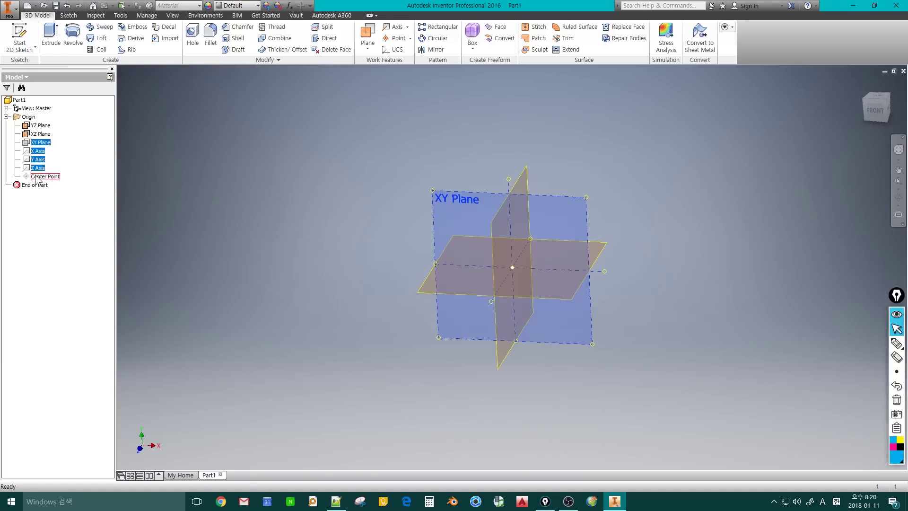
pyautogui.keyDown('shift'); pyautogui.click(35, 176); pyautogui.keyUp('shift')
pyautogui.rightClick(37, 160)
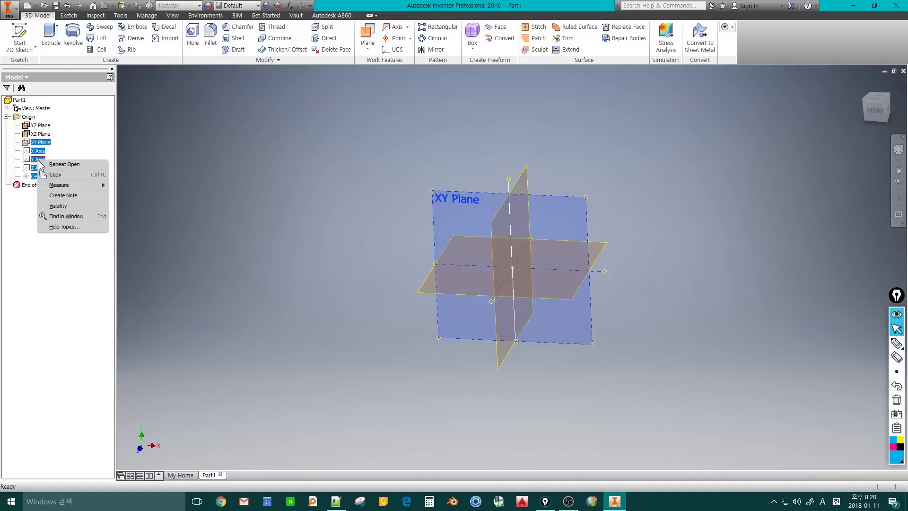
pyautogui.click(53, 206)
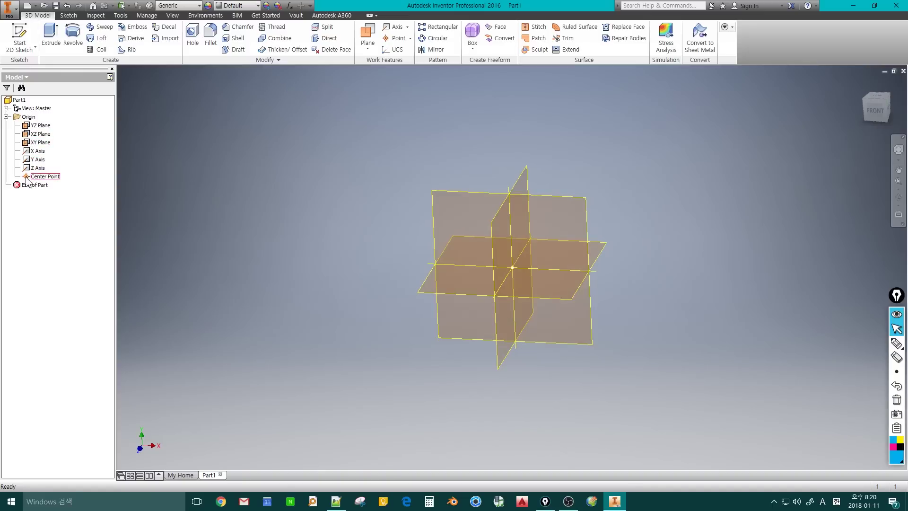
# Step: Hide the XZ and XY planes together, and undo that visibility change
pyautogui.click(41, 134)
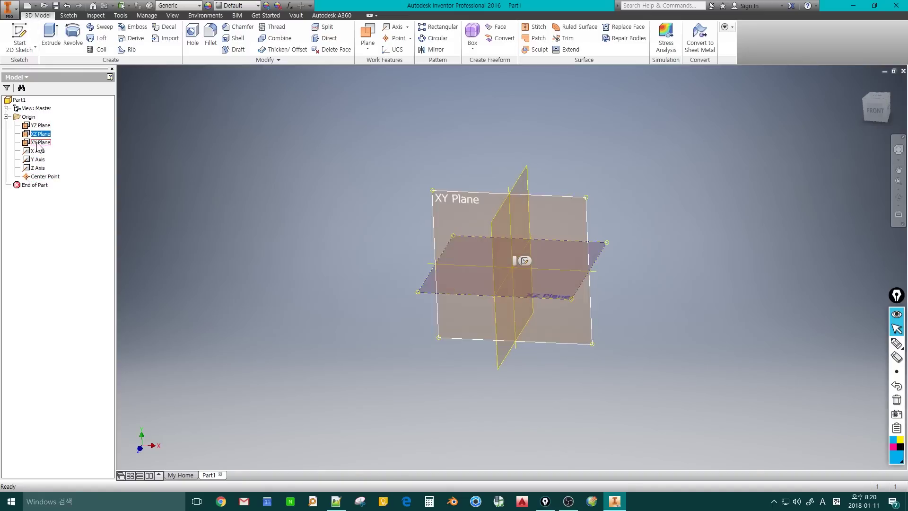
pyautogui.keyDown('ctrl'); pyautogui.click(37, 143); pyautogui.keyUp('ctrl')
pyautogui.rightClick(36, 142)
pyautogui.click(57, 188)
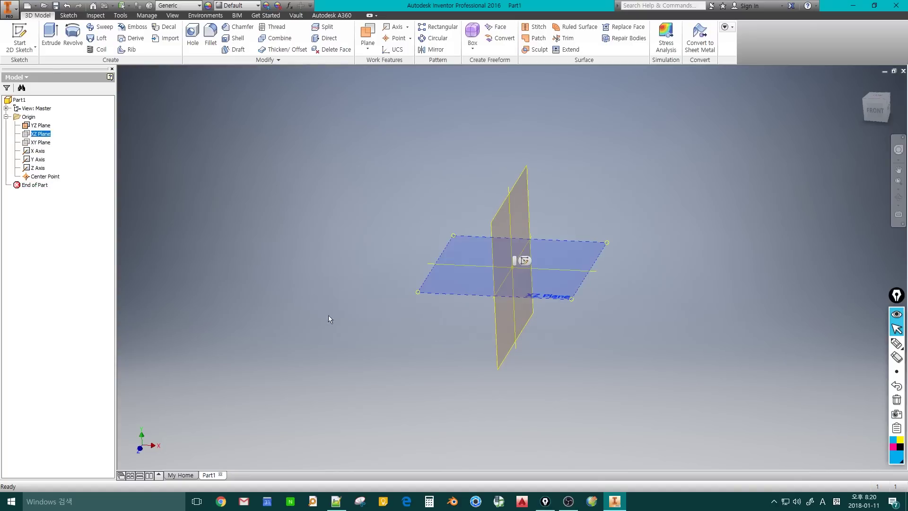
pyautogui.moveTo(328, 315)
pyautogui.keyDown('shift'); pyautogui.mouseDown(button='middle')
pyautogui.moveTo(297, 295)
pyautogui.moveTo(335, 308)
pyautogui.moveTo(282, 298)
pyautogui.moveTo(349, 310)
pyautogui.moveTo(296, 300)
pyautogui.moveTo(344, 304)
pyautogui.moveTo(333, 311)
pyautogui.mouseUp(button='middle'); pyautogui.keyUp('shift')
pyautogui.hotkey('ctrl', 'z')
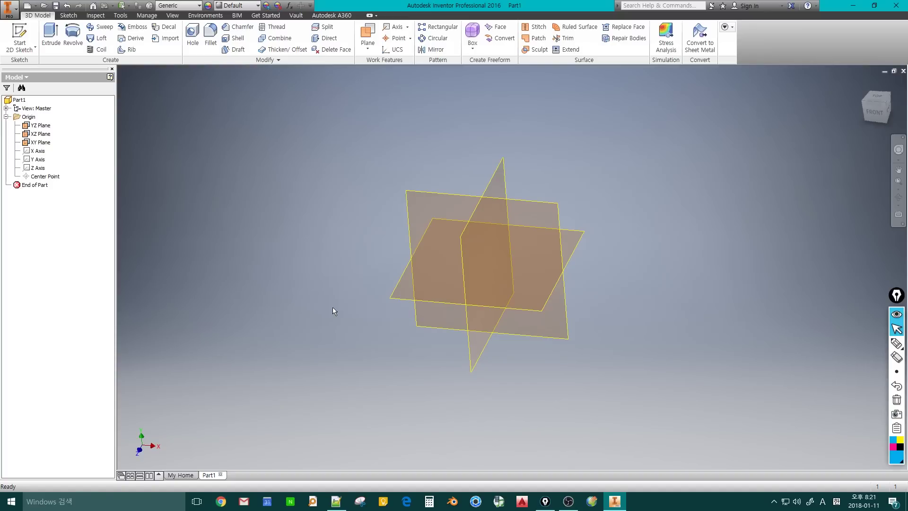
# Step: Try out panning and zooming the view on the three origin planes
pyautogui.click(898, 168)
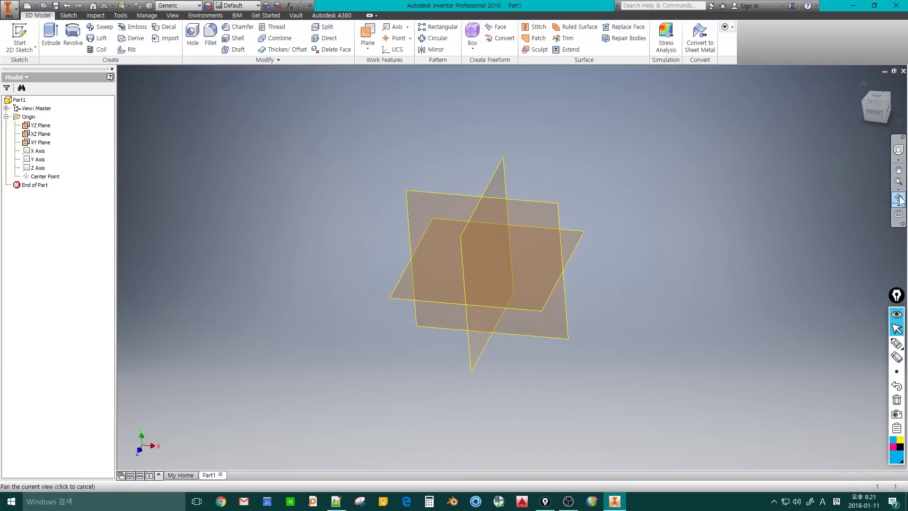
pyautogui.press('Escape')
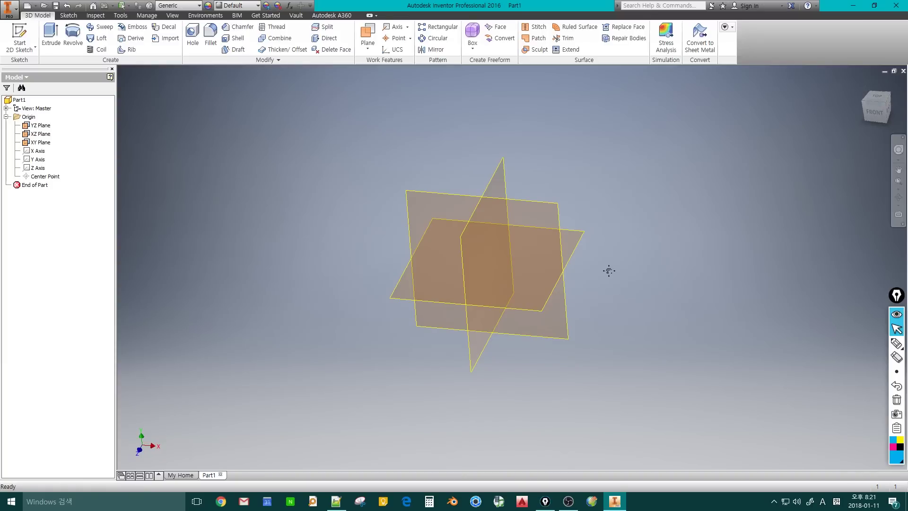
pyautogui.moveTo(608, 269); pyautogui.dragTo(567, 276, button='middle')
pyautogui.scroll(3, 567, 277)
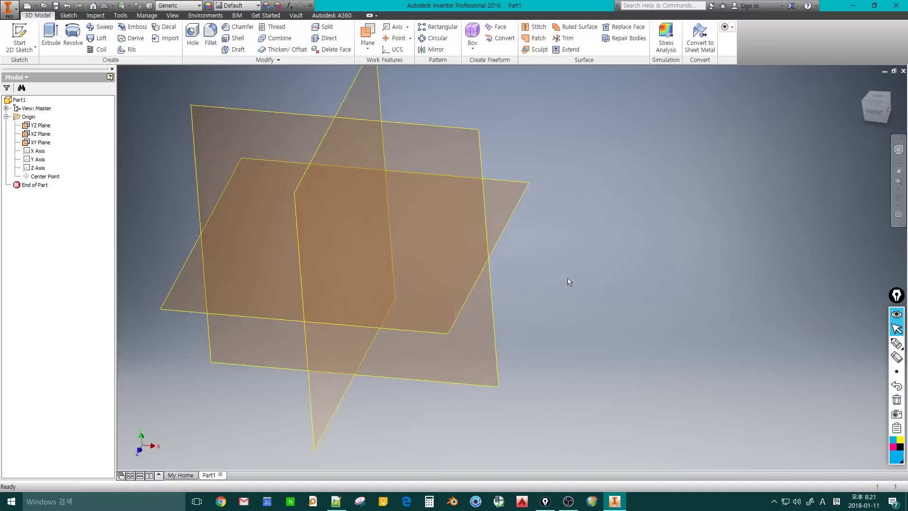
# Step: Zoom the view in and out on the three origin planes and refit them in the graphics area
pyautogui.scroll(-3, 567, 277)
pyautogui.scroll(4, 567, 278)
pyautogui.scroll(3, 569, 274)
pyautogui.scroll(-6, 569, 275)
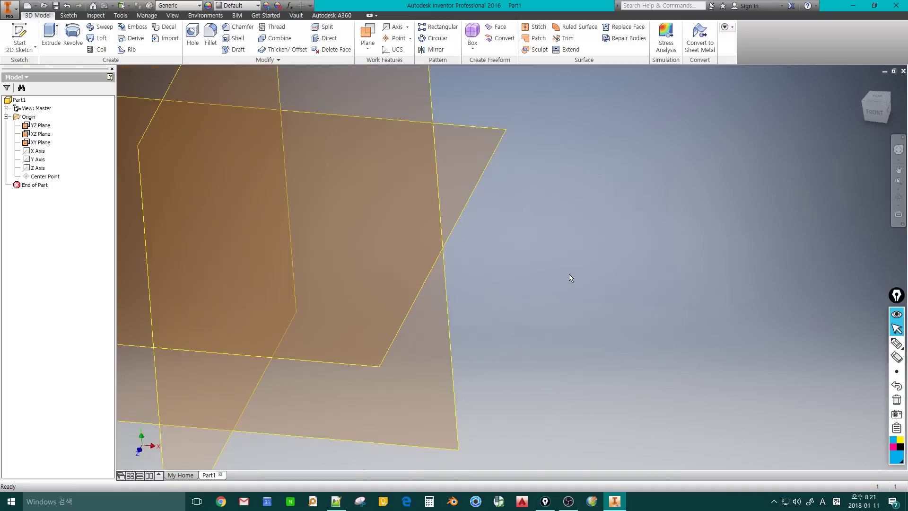
pyautogui.scroll(1, 569, 275)
pyautogui.scroll(-2, 569, 274)
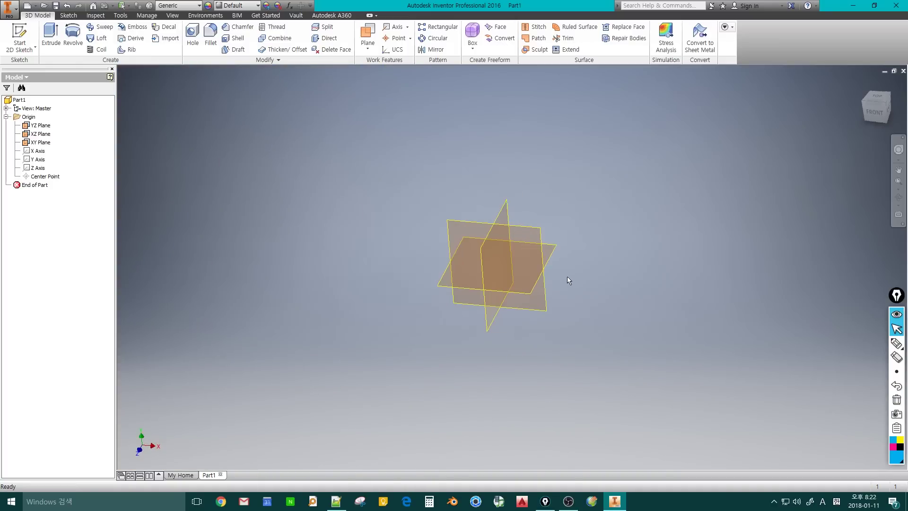
pyautogui.scroll(5, 567, 277)
pyautogui.scroll(-3, 567, 276)
pyautogui.scroll(-4, 567, 276)
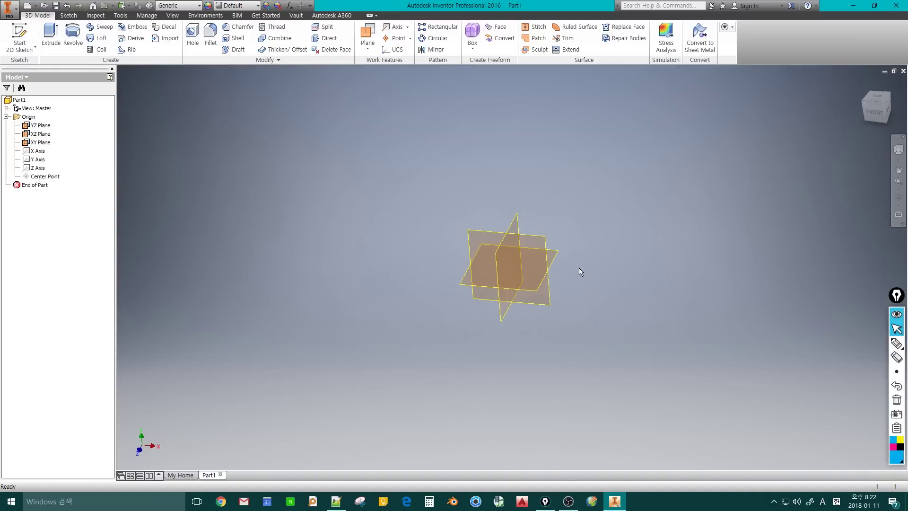
pyautogui.press('Home')
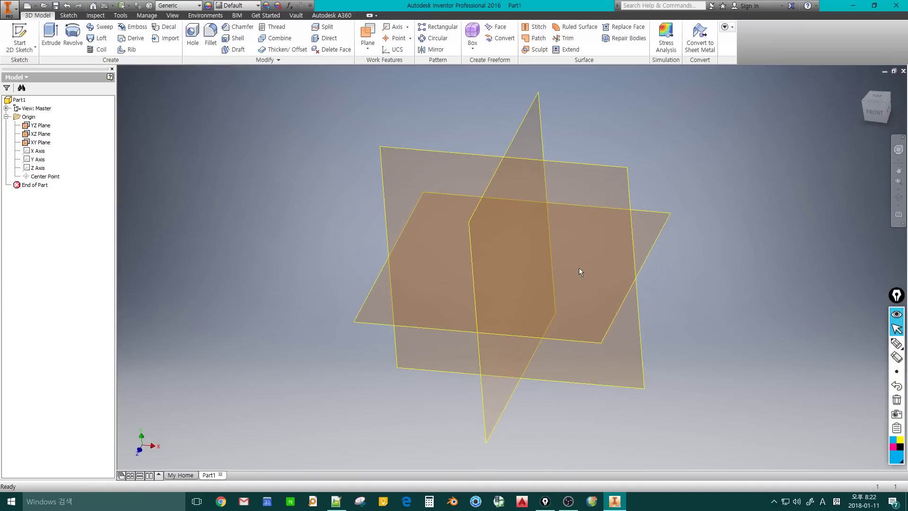
pyautogui.scroll(-2, 673, 299)
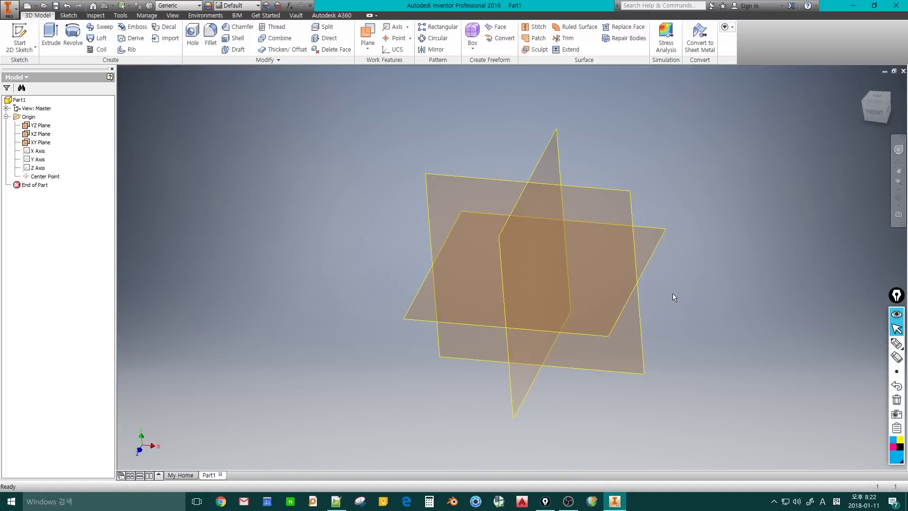
# Step: View the origin planes from the front, right and back, rotating the back view a quarter turn and returning it upright
pyautogui.keyDown('shift'); pyautogui.moveTo(681, 283); pyautogui.dragTo(703, 289, button='middle'); pyautogui.keyUp('shift')
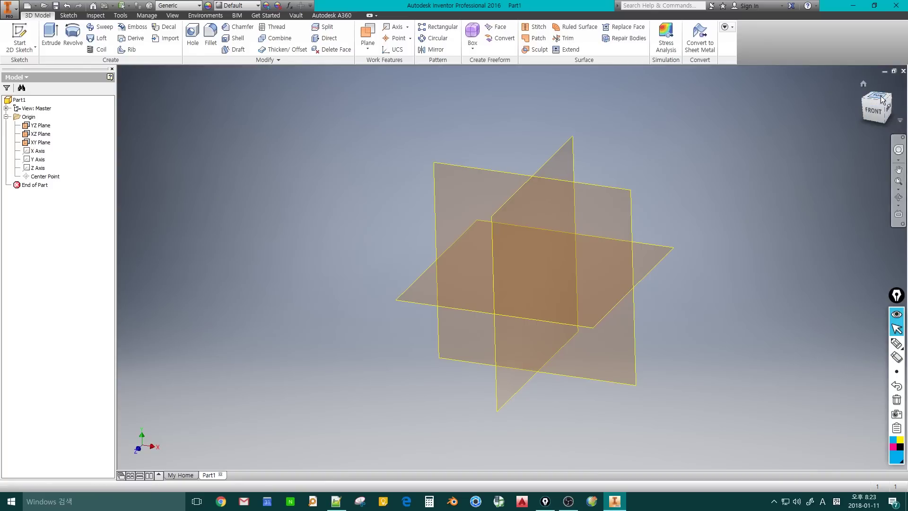
pyautogui.click(874, 110)
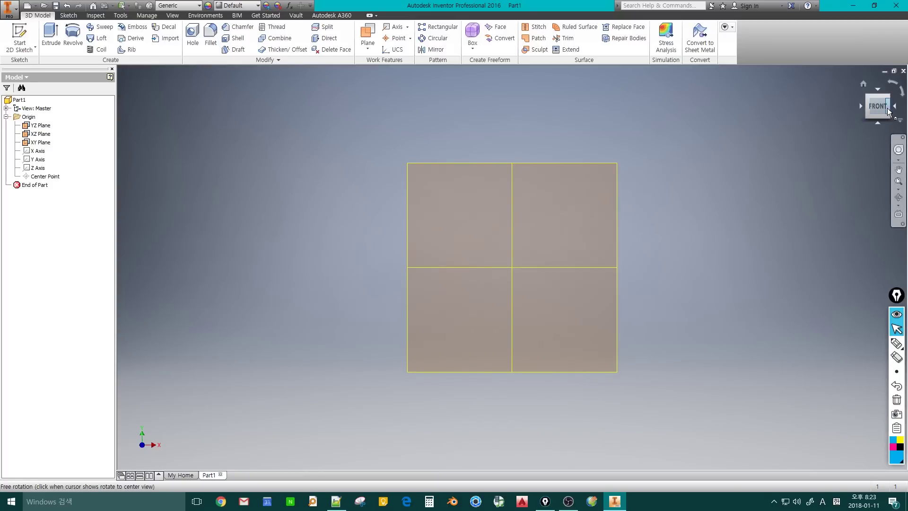
pyautogui.click(894, 107)
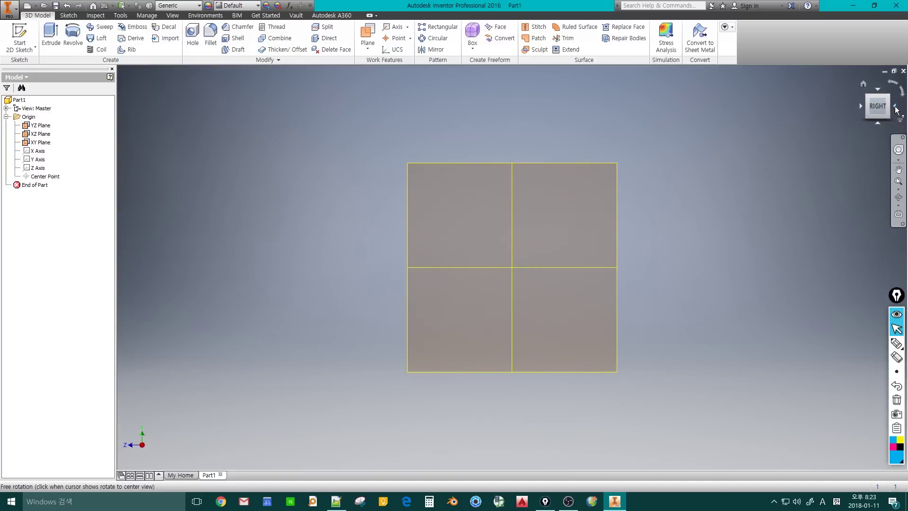
pyautogui.click(894, 108)
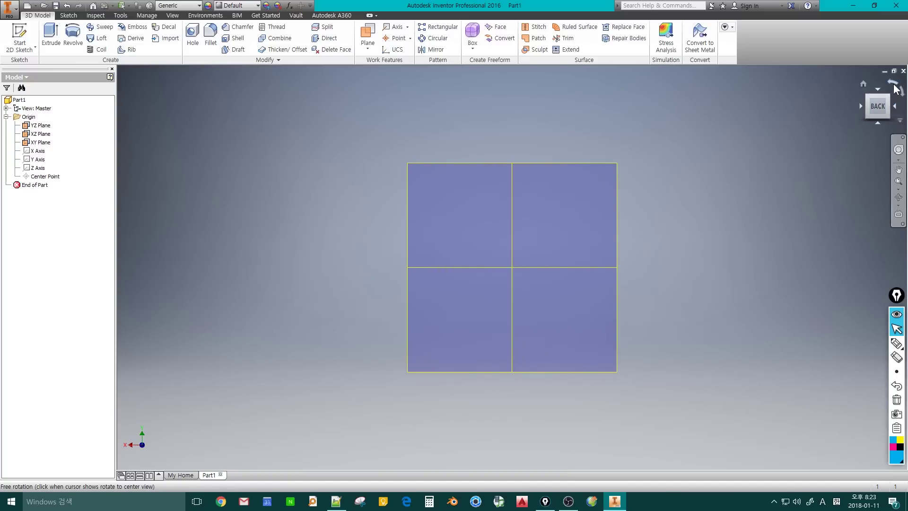
pyautogui.click(895, 87)
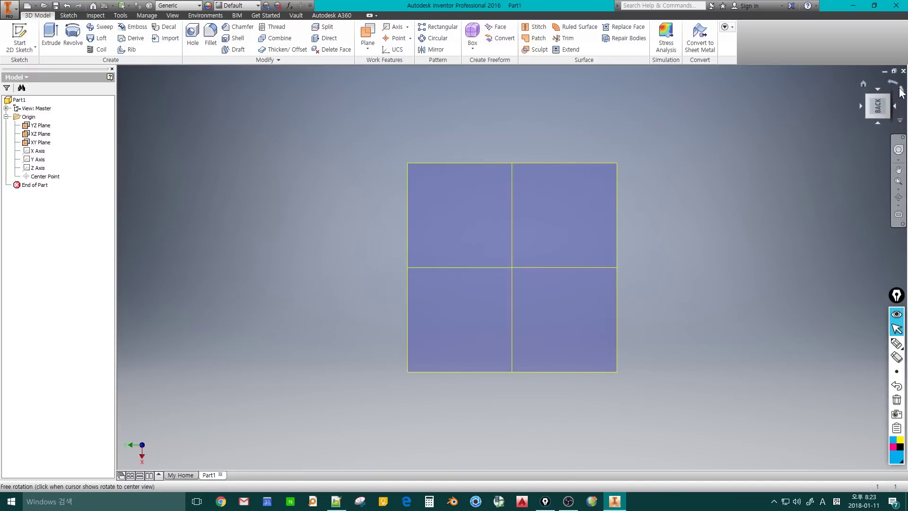
pyautogui.click(899, 89)
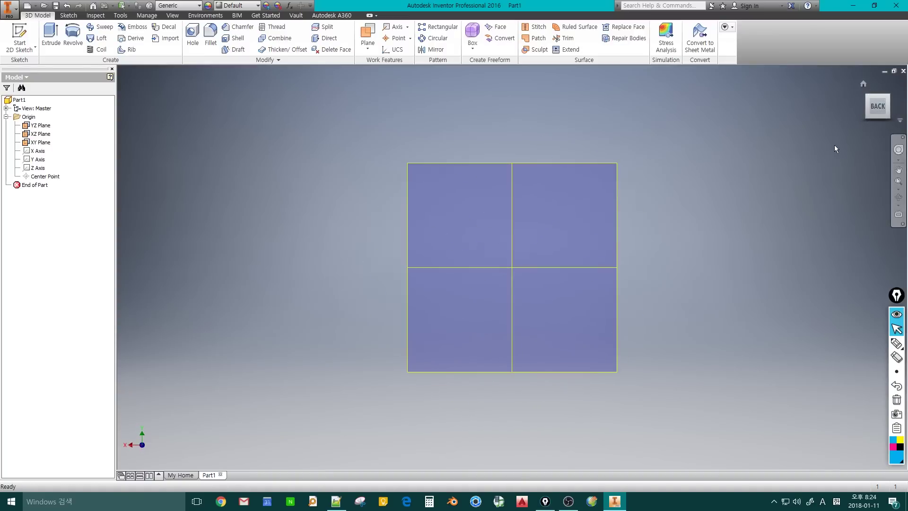
# Step: Switch the view of the origin planes to the top-back-left corner, the back-left edge and the top
pyautogui.keyDown('shift'); pyautogui.moveTo(756, 185); pyautogui.dragTo(738, 203, button='middle'); pyautogui.keyUp('shift')
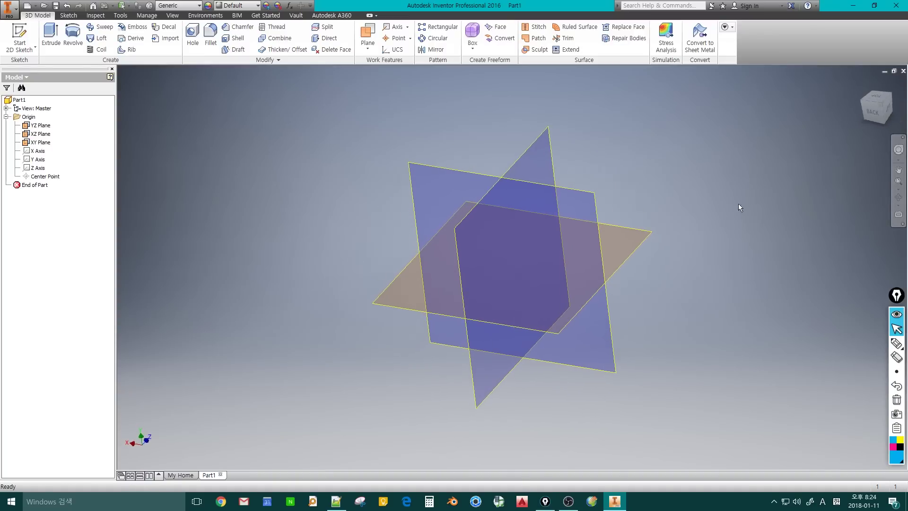
pyautogui.click(881, 104)
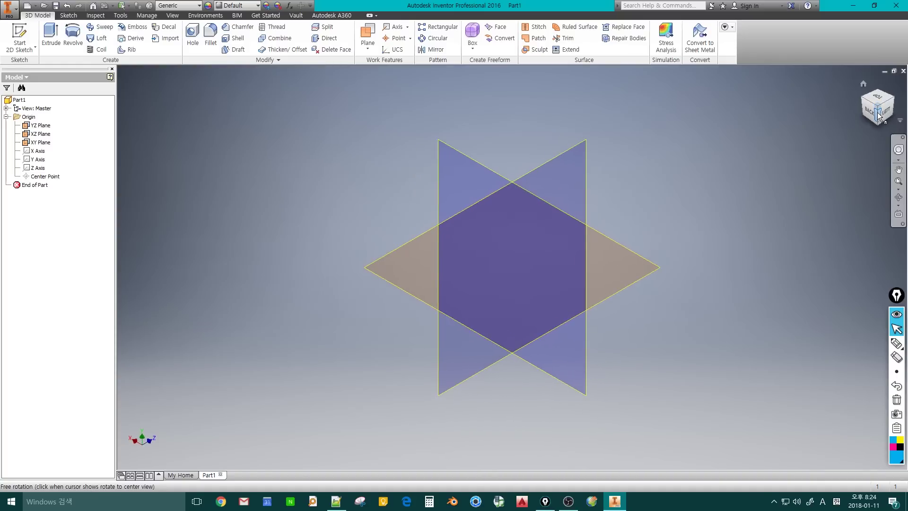
pyautogui.click(878, 113)
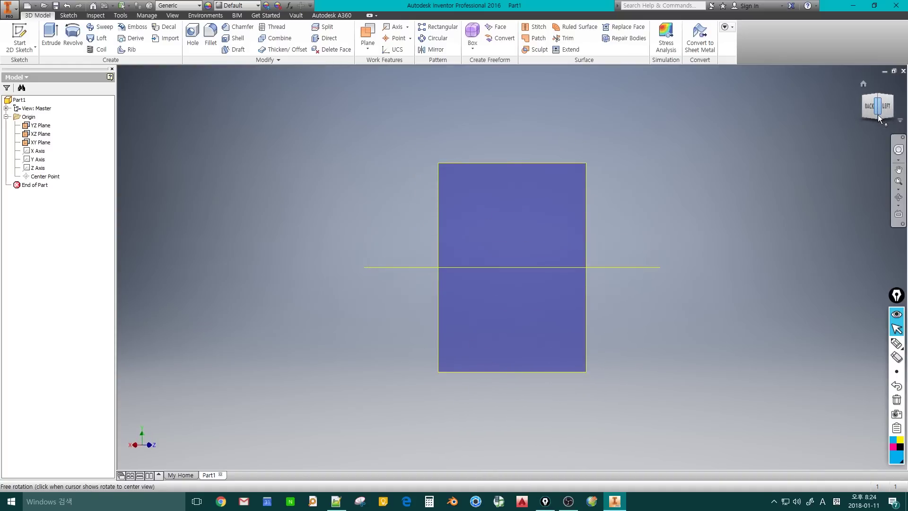
pyautogui.click(871, 108)
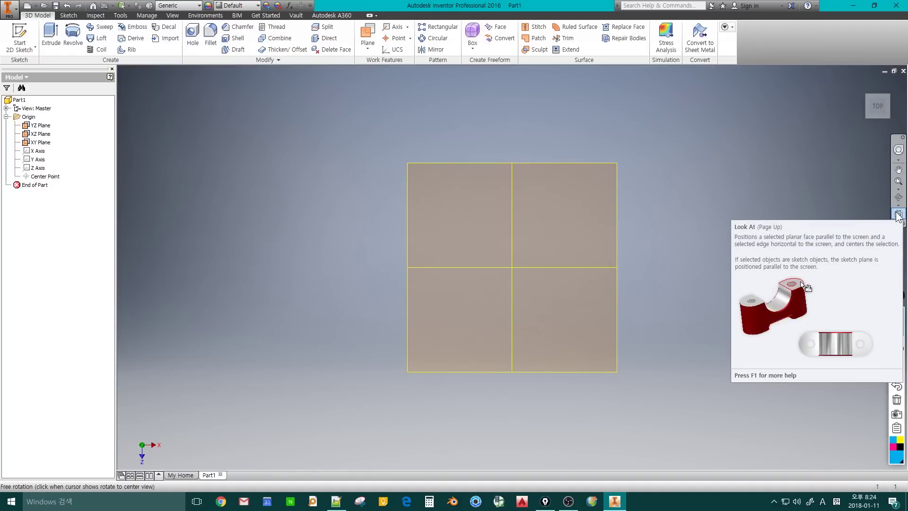
# Step: Restore the home view and align the view squarely to the YZ Plane with Look At
pyautogui.press('F6')
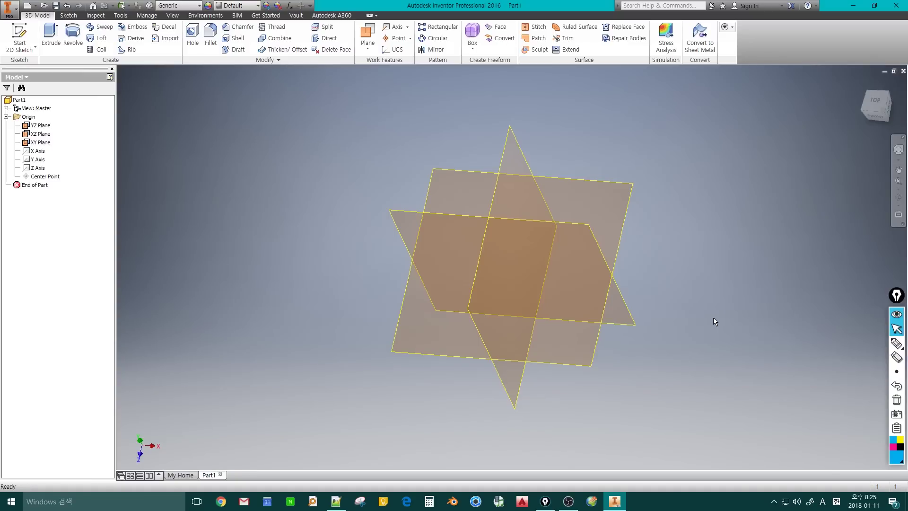
pyautogui.press('pageup')
pyautogui.click(504, 155)
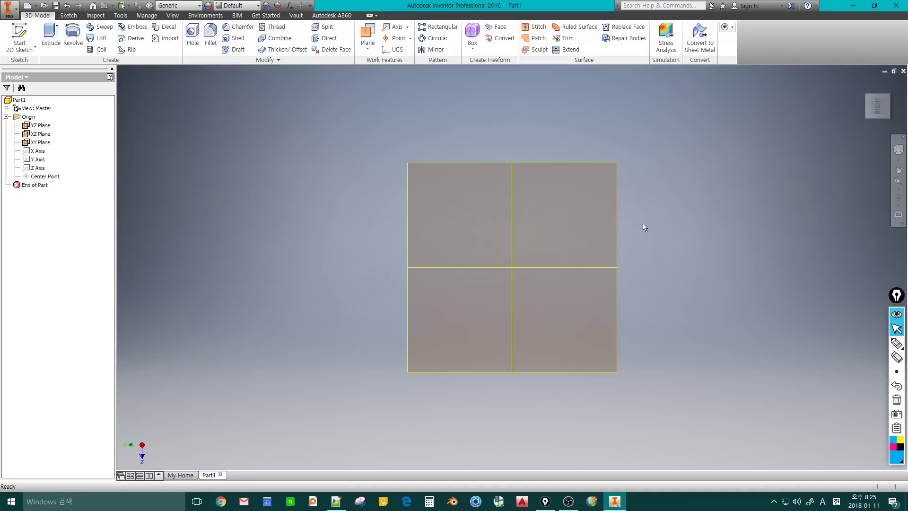
# Step: Orbit around the three origin planes to examine them from several angles
pyautogui.keyDown('shift'); pyautogui.moveTo(644, 226); pyautogui.dragTo(671, 241, button='middle'); pyautogui.keyUp('shift')
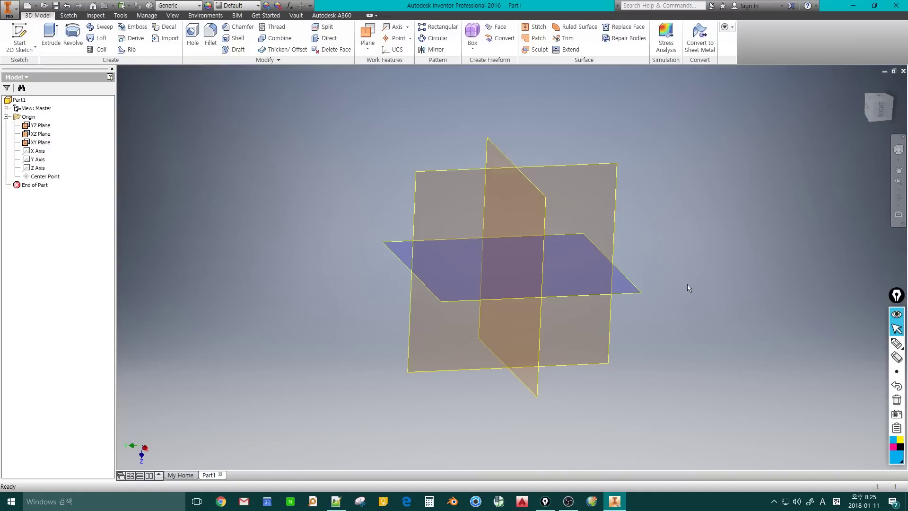
pyautogui.keyDown('shift'); pyautogui.moveTo(688, 287); pyautogui.dragTo(660, 301, button='middle'); pyautogui.keyUp('shift')
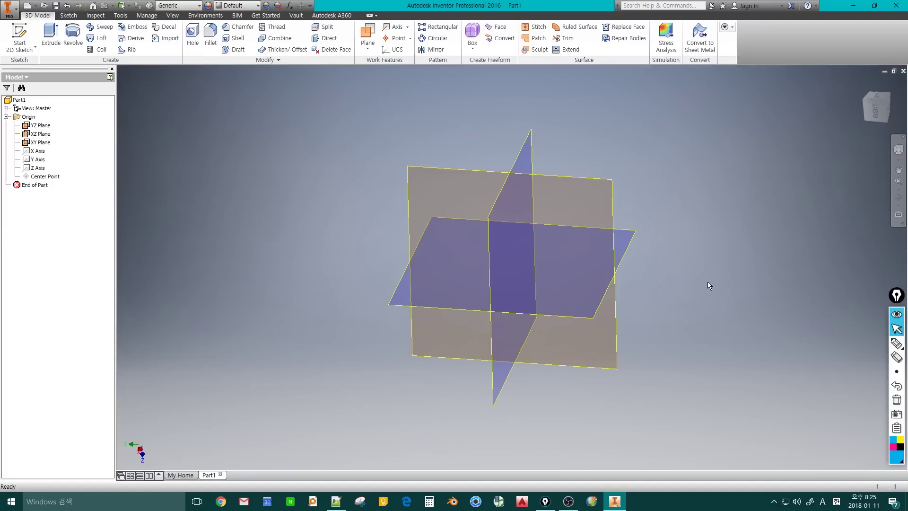
pyautogui.keyDown('shift'); pyautogui.moveTo(686, 295); pyautogui.dragTo(703, 328, button='middle'); pyautogui.keyUp('shift')
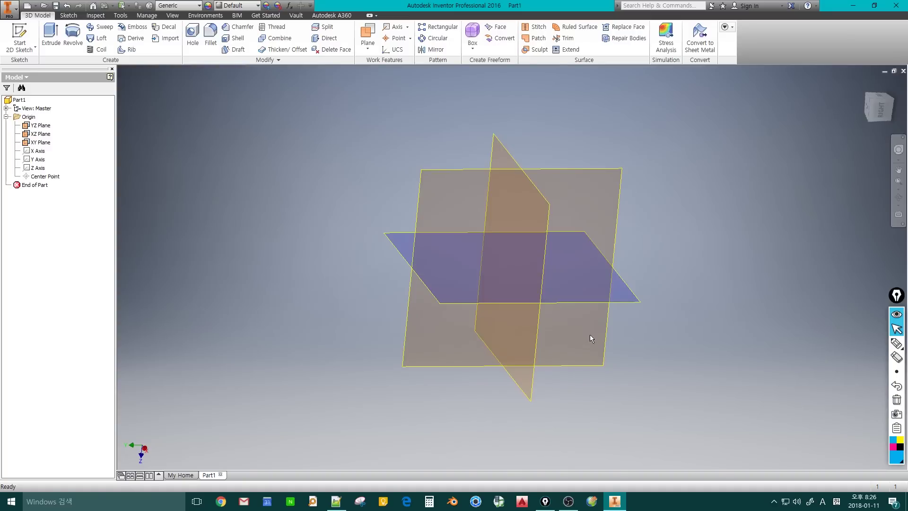
pyautogui.keyDown('shift'); pyautogui.moveTo(665, 347); pyautogui.dragTo(702, 327, button='middle'); pyautogui.keyUp('shift')
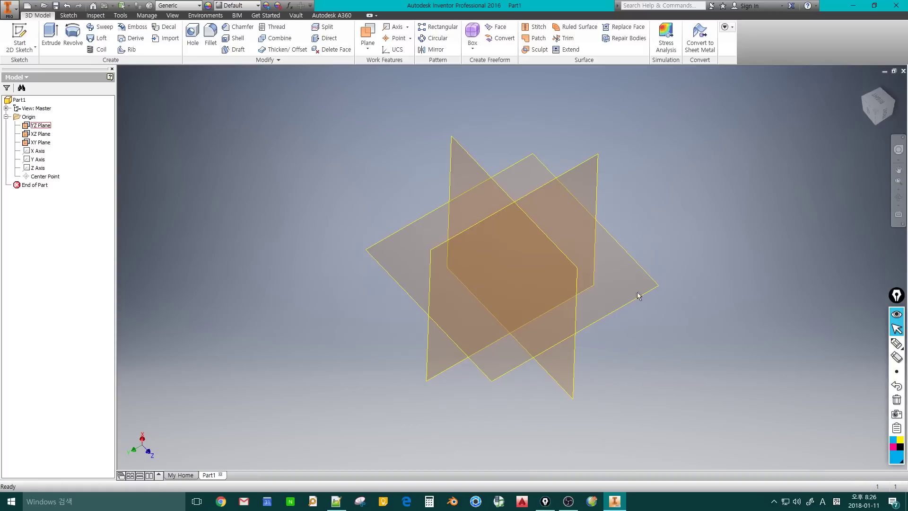
pyautogui.keyDown('shift'); pyautogui.moveTo(635, 313); pyautogui.dragTo(686, 350, button='middle'); pyautogui.keyUp('shift')
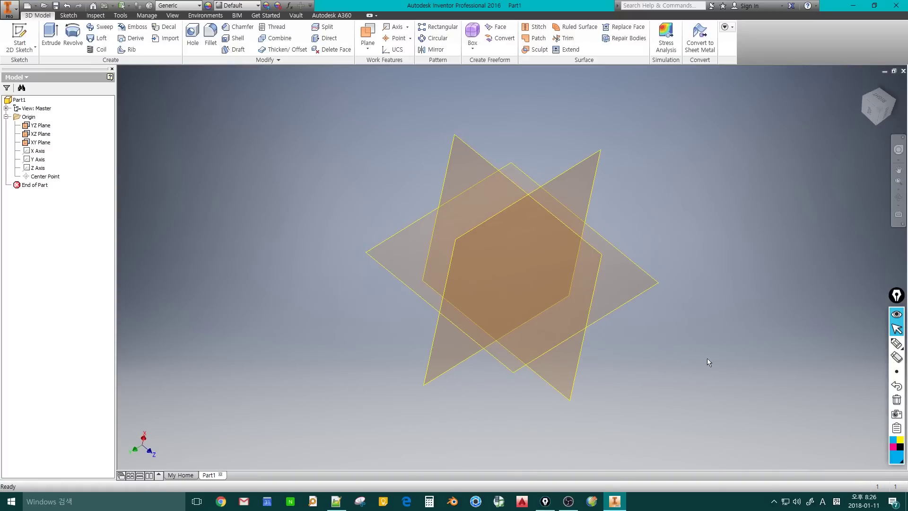
pyautogui.moveTo(637, 289)
pyautogui.keyDown('shift'); pyautogui.mouseDown(button='middle')
pyautogui.moveTo(648, 322)
pyautogui.moveTo(662, 266)
pyautogui.moveTo(631, 304)
pyautogui.mouseUp(button='middle'); pyautogui.keyUp('shift')
pyautogui.moveTo(681, 290)
pyautogui.keyDown('shift'); pyautogui.mouseDown(button='middle')
pyautogui.moveTo(669, 274)
pyautogui.moveTo(679, 280)
pyautogui.mouseUp(button='middle'); pyautogui.keyUp('shift')
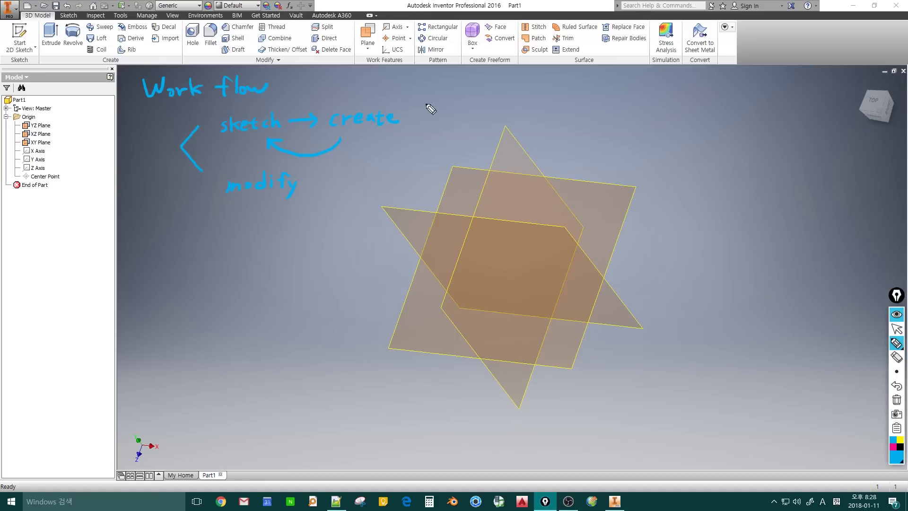
# Step: Mark up the work flow notes with the screen pen: underline sketch, create and modify, circle sketch and create, and number the two stages 1 and 2
pyautogui.moveTo(428, 107)
pyautogui.mouseDown()
pyautogui.moveTo(419, 112)
pyautogui.moveTo(433, 105)
pyautogui.mouseUp()
pyautogui.moveTo(233, 140); pyautogui.dragTo(286, 139)
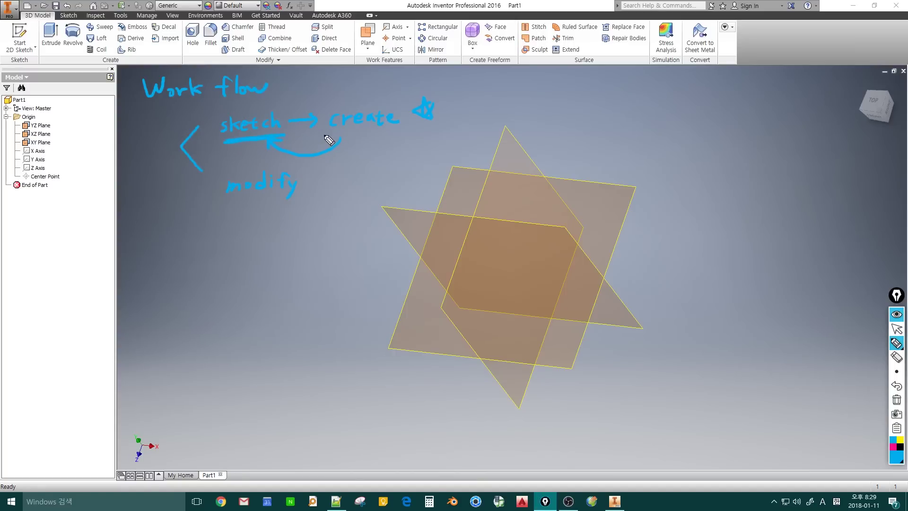
pyautogui.moveTo(330, 136); pyautogui.dragTo(394, 130)
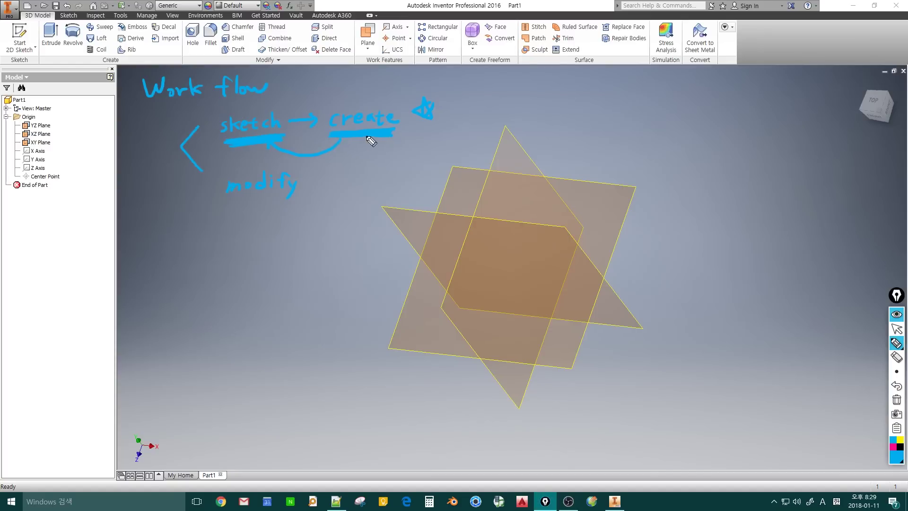
pyautogui.moveTo(261, 108)
pyautogui.mouseDown()
pyautogui.moveTo(224, 115)
pyautogui.moveTo(256, 161)
pyautogui.moveTo(361, 155)
pyautogui.moveTo(185, 144)
pyautogui.mouseUp()
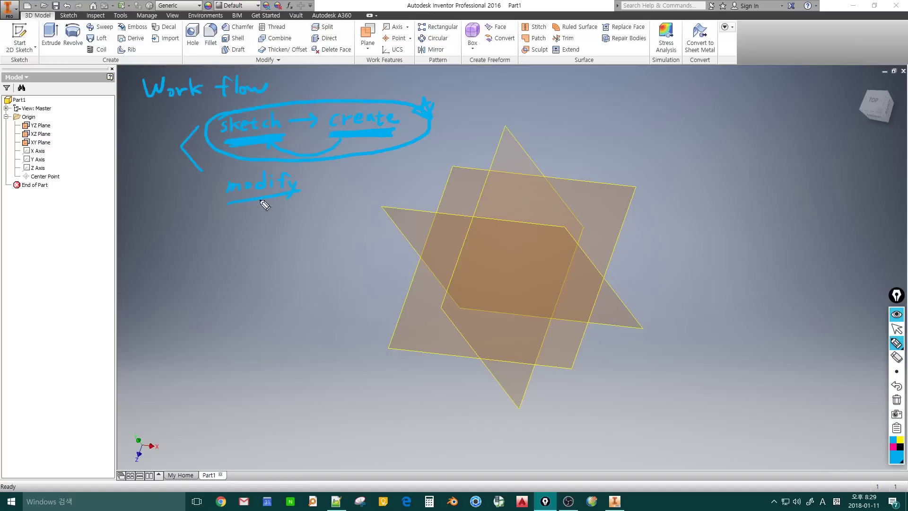
pyautogui.moveTo(229, 204); pyautogui.dragTo(299, 191)
pyautogui.moveTo(191, 124); pyautogui.dragTo(201, 137)
pyautogui.moveTo(188, 190)
pyautogui.mouseDown()
pyautogui.moveTo(199, 194)
pyautogui.moveTo(177, 190)
pyautogui.moveTo(203, 196)
pyautogui.mouseUp()
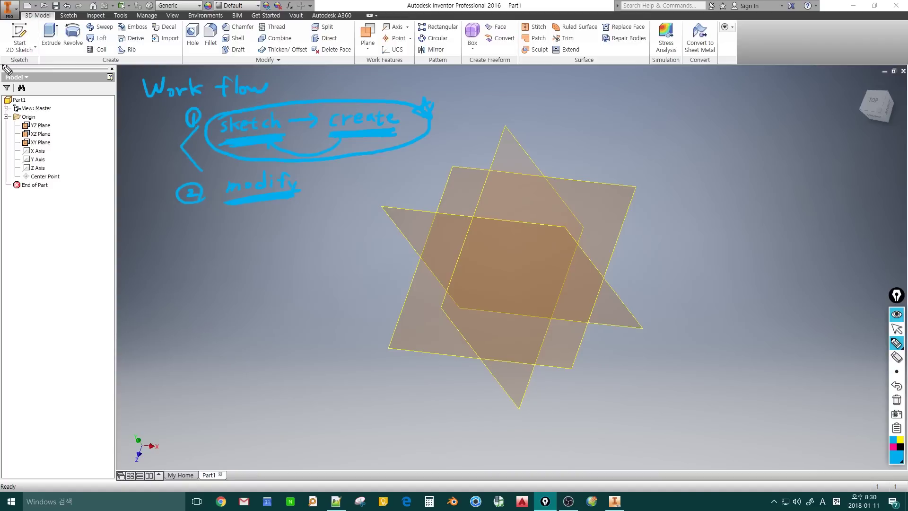
# Step: Underline the Sketch, Create and Modify command groups, circle Create and Modify, point an arrow at Sketch, and clear all pen marks
pyautogui.moveTo(2, 64); pyautogui.dragTo(34, 63)
pyautogui.moveTo(95, 63); pyautogui.dragTo(132, 63)
pyautogui.moveTo(251, 64); pyautogui.dragTo(282, 63)
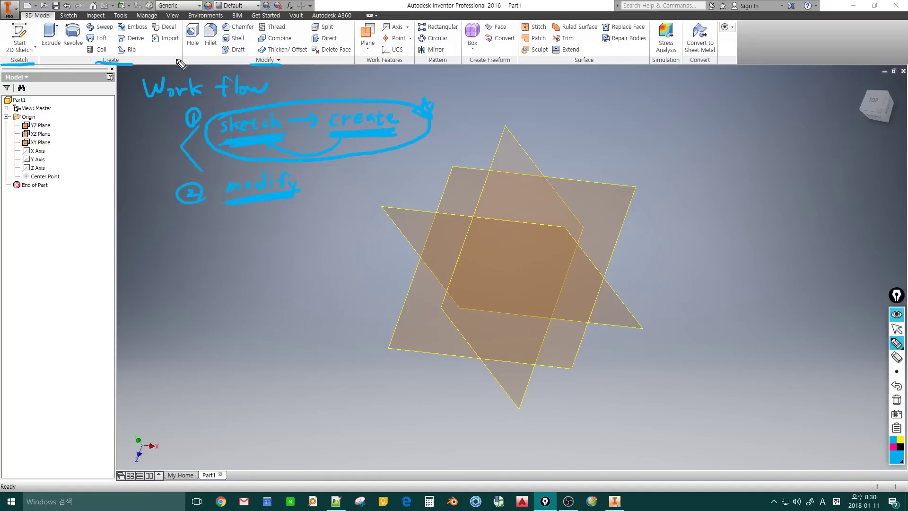
pyautogui.moveTo(185, 67)
pyautogui.mouseDown()
pyautogui.moveTo(140, 81)
pyautogui.moveTo(67, 76)
pyautogui.moveTo(59, 27)
pyautogui.moveTo(172, 33)
pyautogui.moveTo(173, 61)
pyautogui.moveTo(162, 70)
pyautogui.mouseUp()
pyautogui.moveTo(41, 38); pyautogui.dragTo(34, 50)
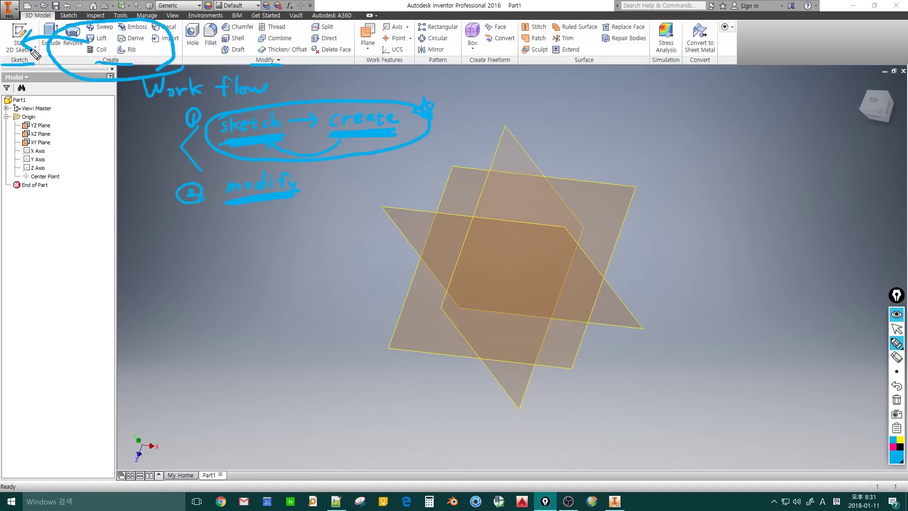
pyautogui.moveTo(214, 55)
pyautogui.mouseDown()
pyautogui.moveTo(350, 59)
pyautogui.moveTo(275, 22)
pyautogui.moveTo(211, 52)
pyautogui.moveTo(235, 61)
pyautogui.mouseUp()
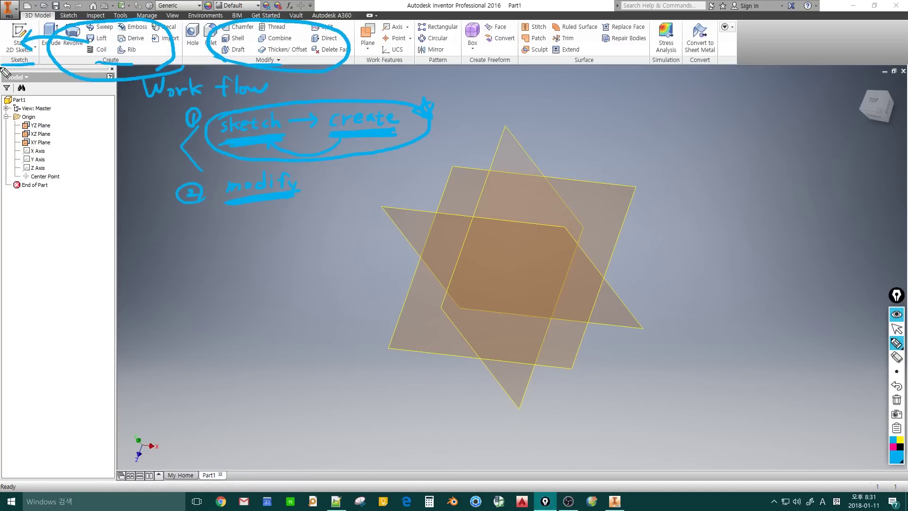
pyautogui.hotkey('ctrl', 'F1')
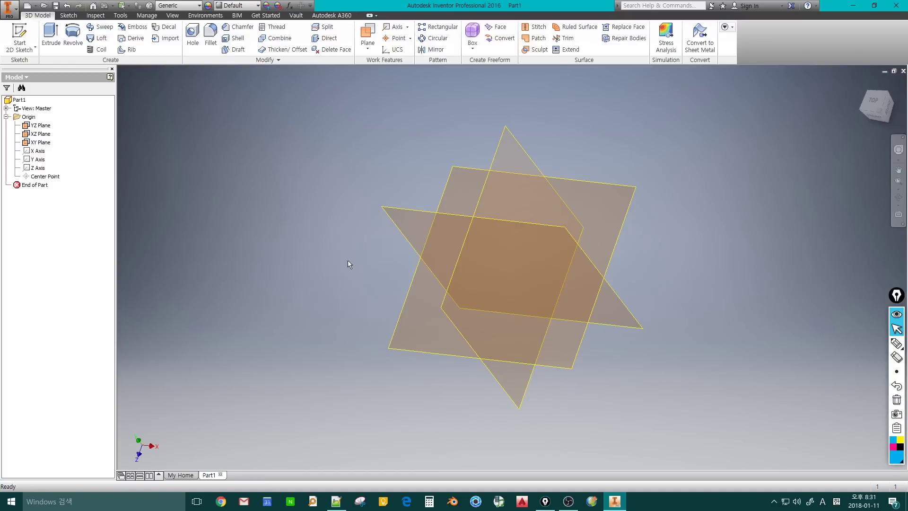
# Step: Hide the YZ, XZ and XY origin planes together
pyautogui.moveTo(347, 264)
pyautogui.keyDown('shift'); pyautogui.mouseDown(button='middle')
pyautogui.moveTo(330, 265)
pyautogui.moveTo(355, 268)
pyautogui.mouseUp(button='middle'); pyautogui.keyUp('shift')
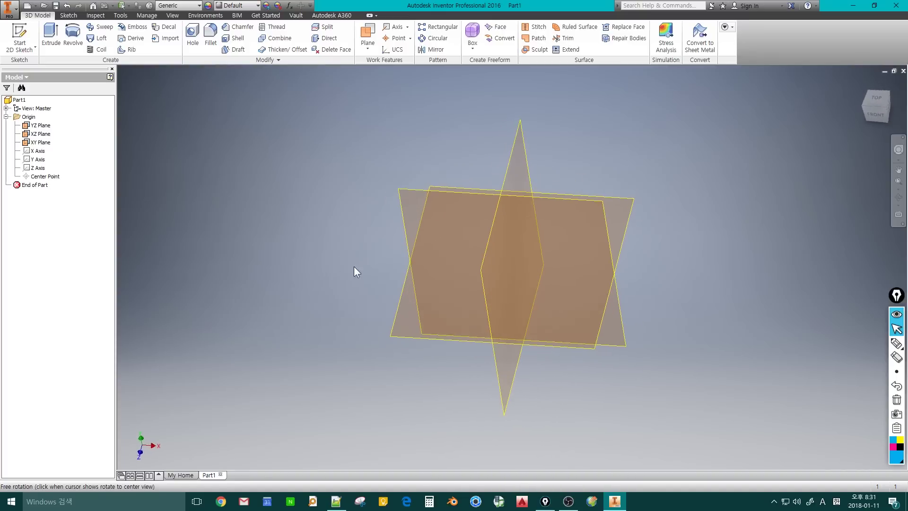
pyautogui.click(872, 115)
pyautogui.click(41, 125)
pyautogui.keyDown('shift'); pyautogui.click(41, 142); pyautogui.keyUp('shift')
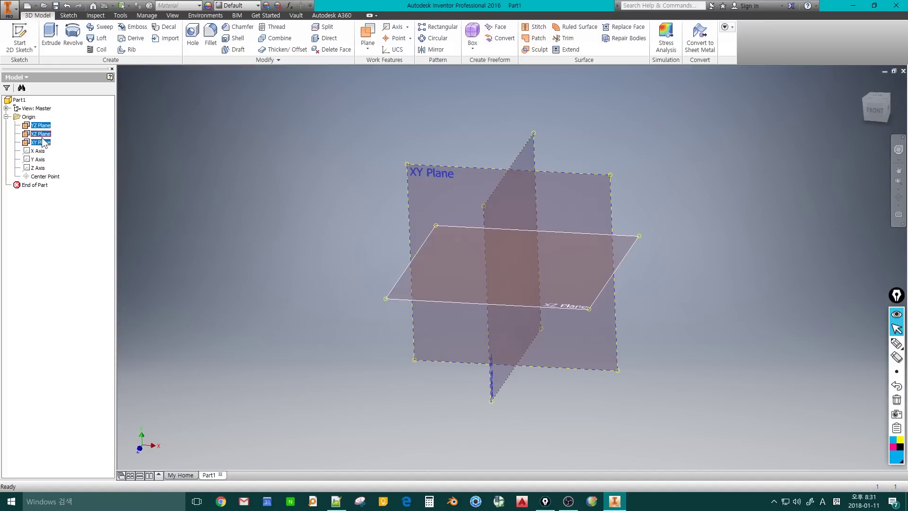
pyautogui.rightClick(42, 138)
pyautogui.click(59, 183)
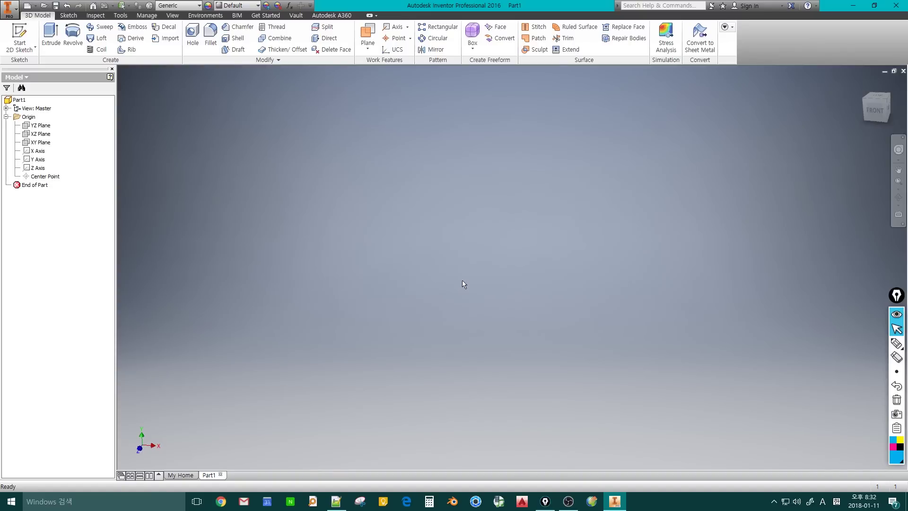
# Step: Start a 2D sketch on the XY origin plane and select the new sketch in the model tree
pyautogui.click(20, 35)
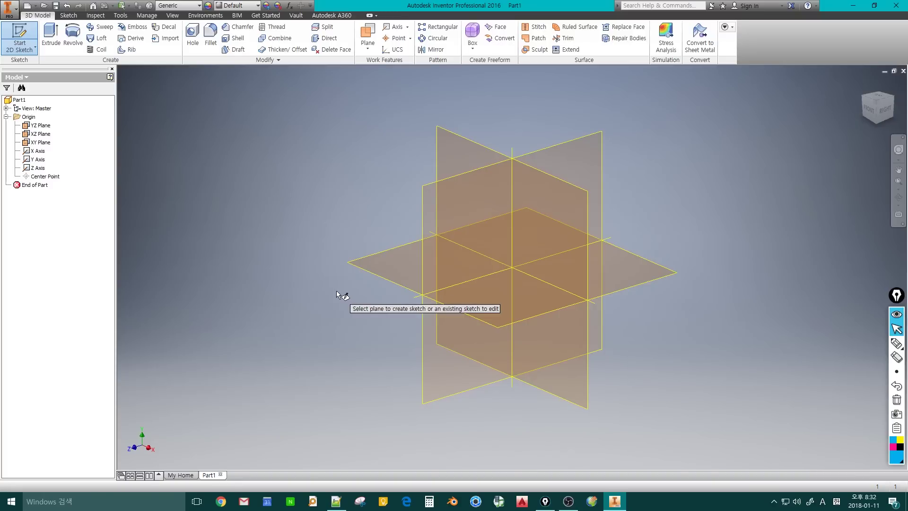
pyautogui.click(570, 188)
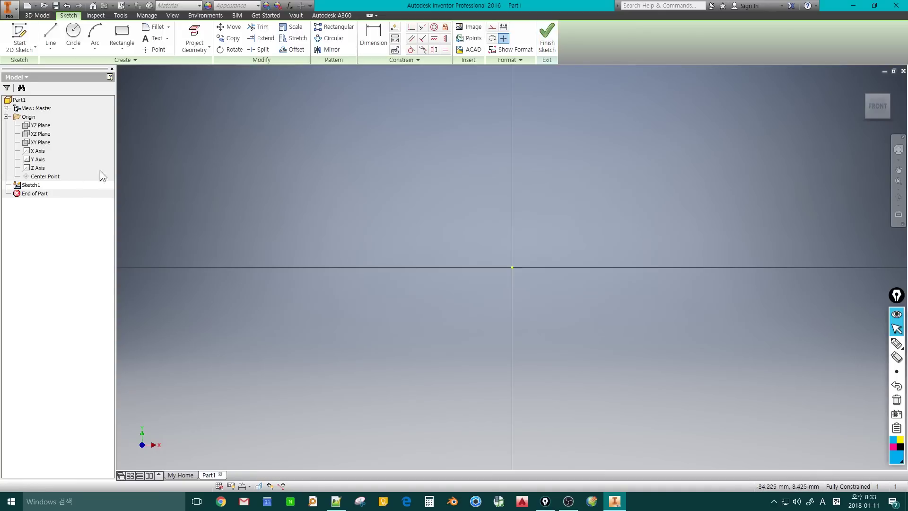
pyautogui.click(19, 185)
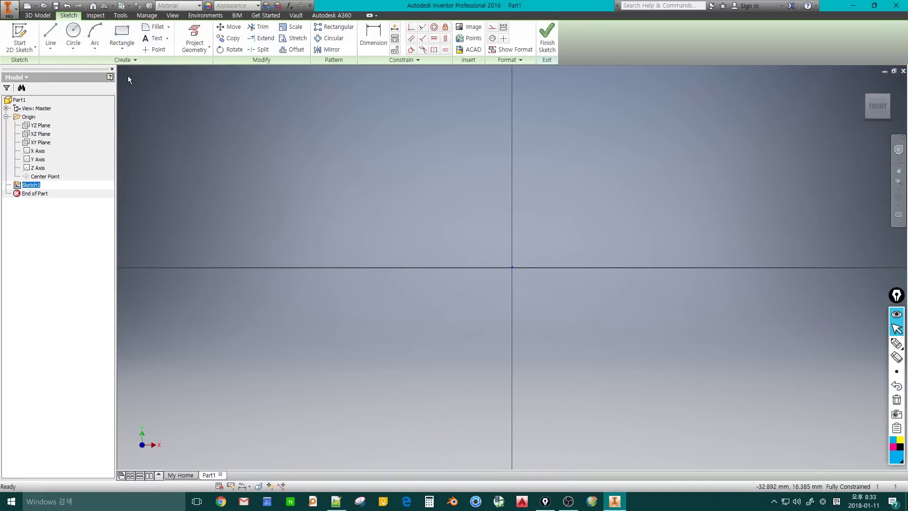
# Step: Draw a circle about 12.8 mm in diameter centred on the sketch origin
pyautogui.click(73, 34)
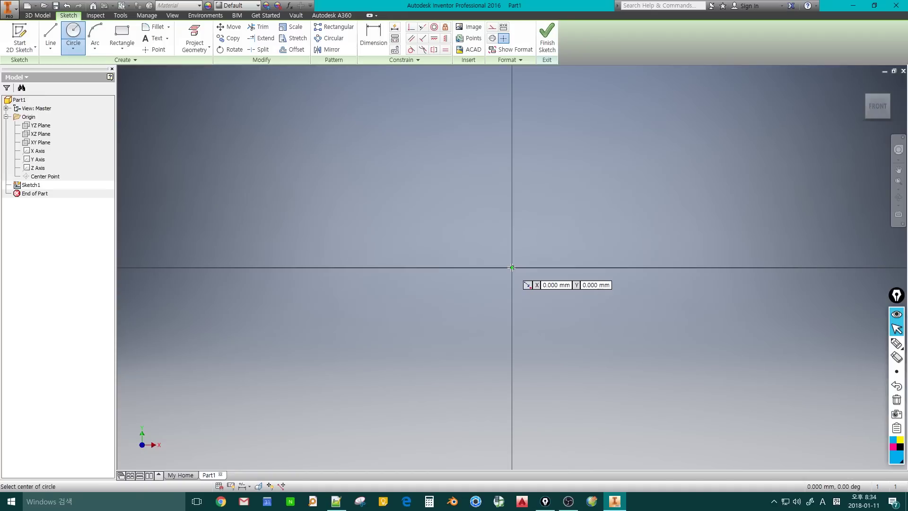
pyautogui.click(512, 267)
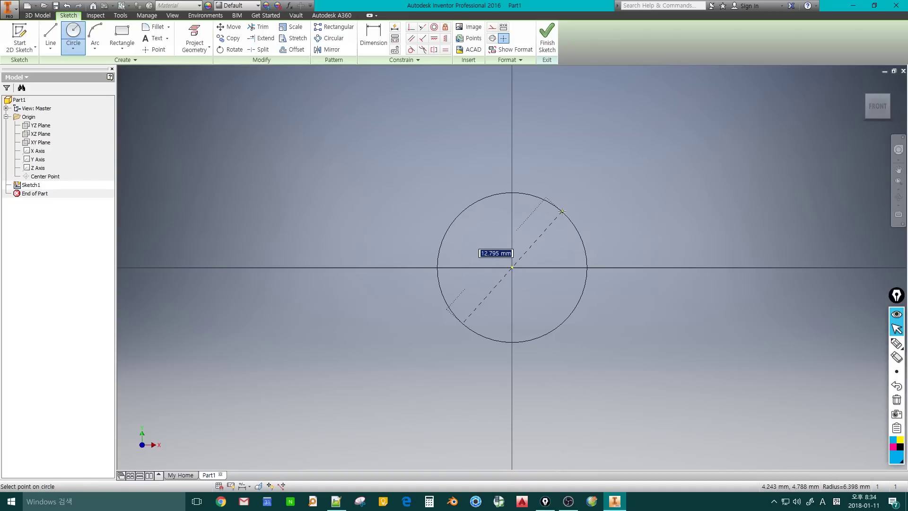
pyautogui.click(561, 211)
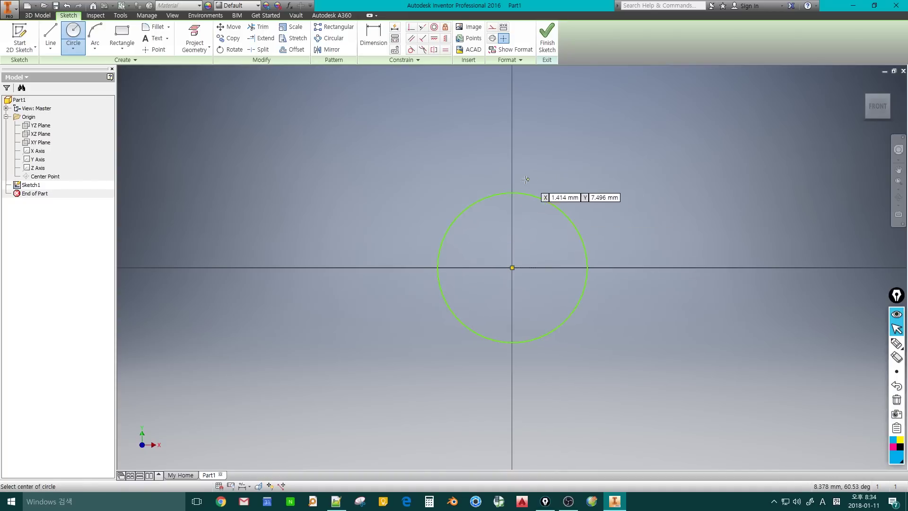
# Step: Dimension the circle's diameter and set it to 10 mm
pyautogui.click(374, 42)
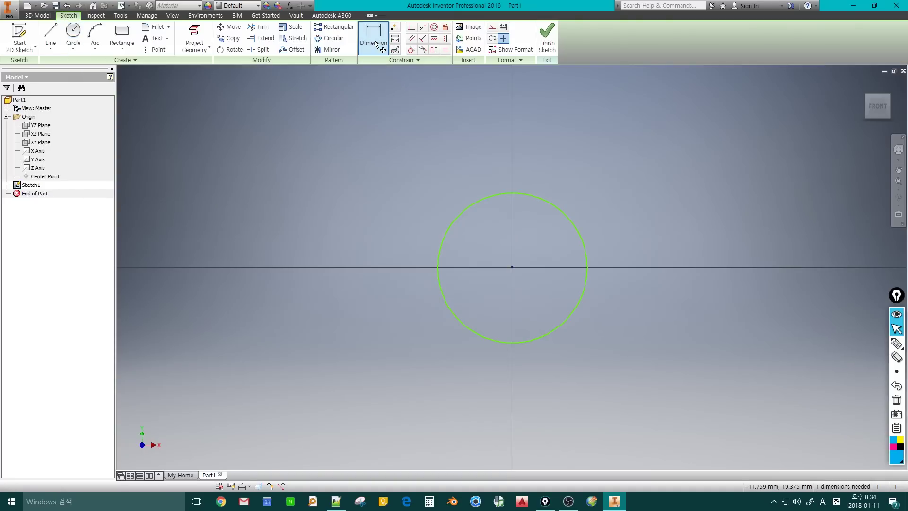
pyautogui.click(376, 44)
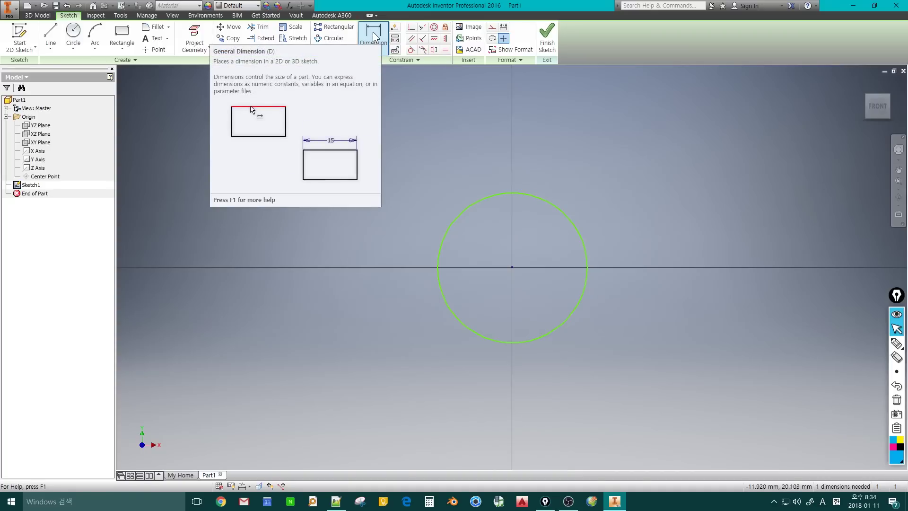
pyautogui.click(483, 197)
pyautogui.click(462, 176)
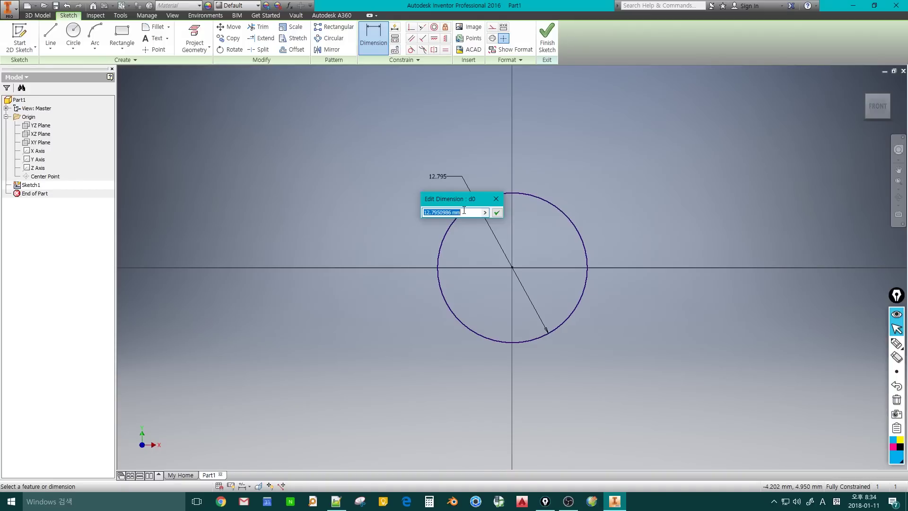
pyautogui.write('10')
pyautogui.press('Return')
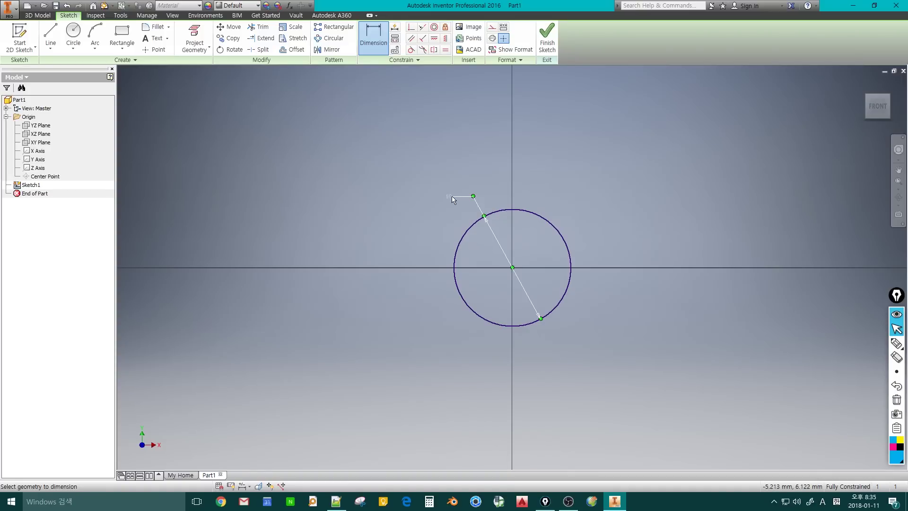
# Step: Set the circle's diameter dimension to 15 mm and finish the sketch
pyautogui.doubleClick(451, 196)
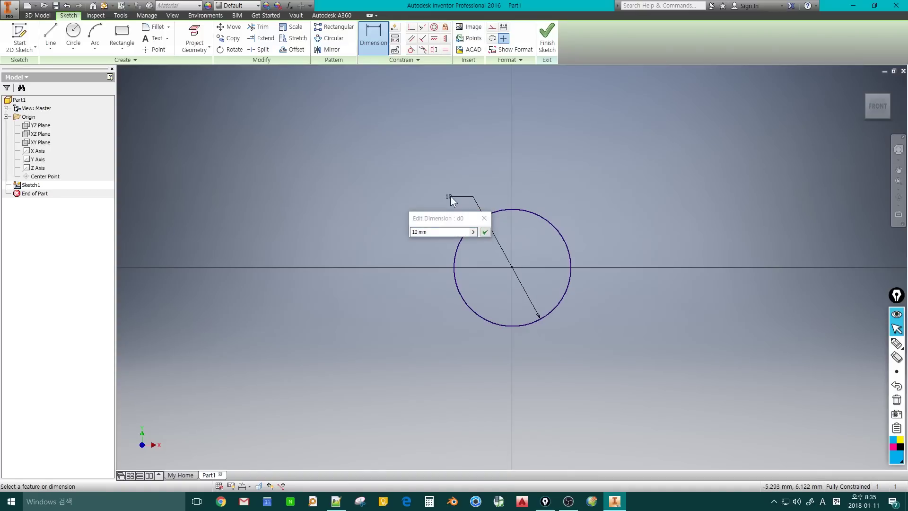
pyautogui.write('15')
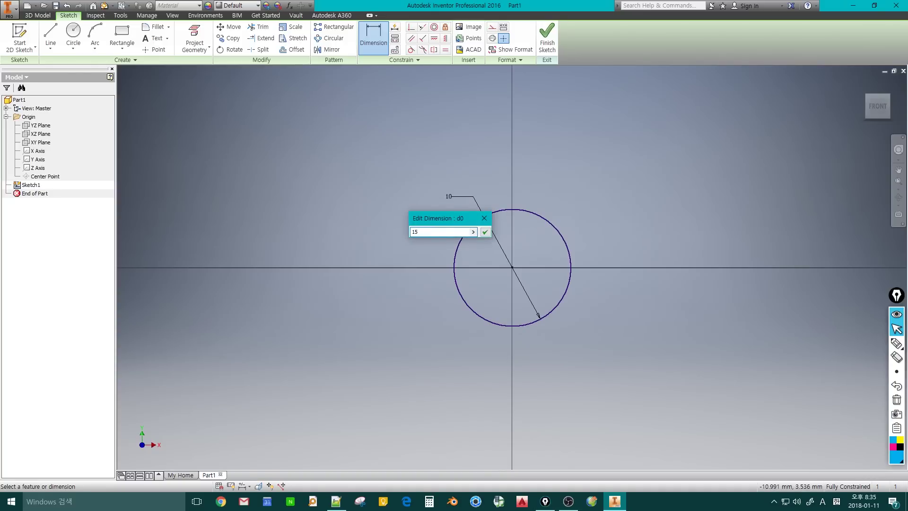
pyautogui.press('Return')
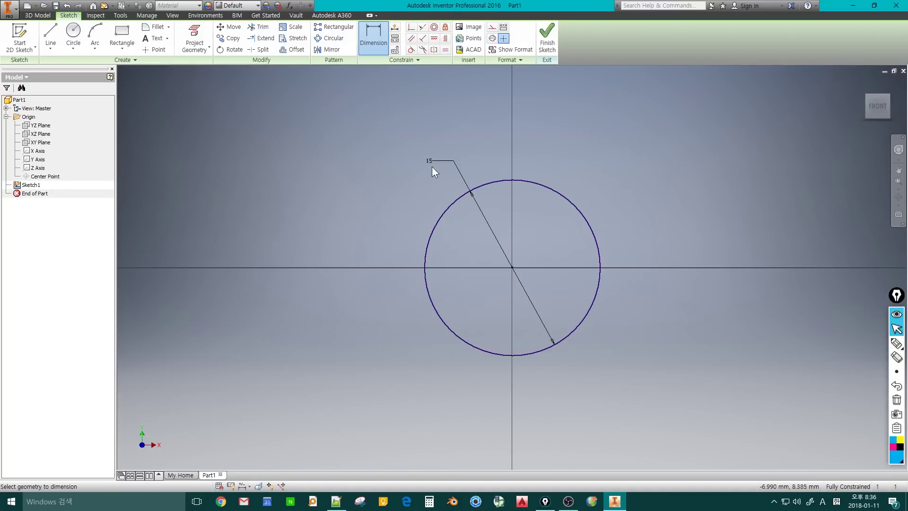
pyautogui.click(548, 38)
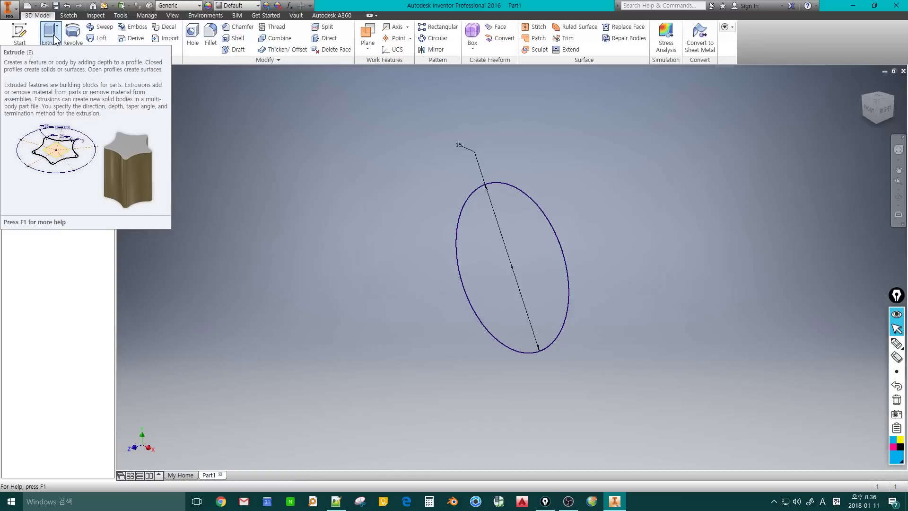
# Step: Extrude the circle profile by a distance of 8 mm into a solid cylinder
pyautogui.click(53, 38)
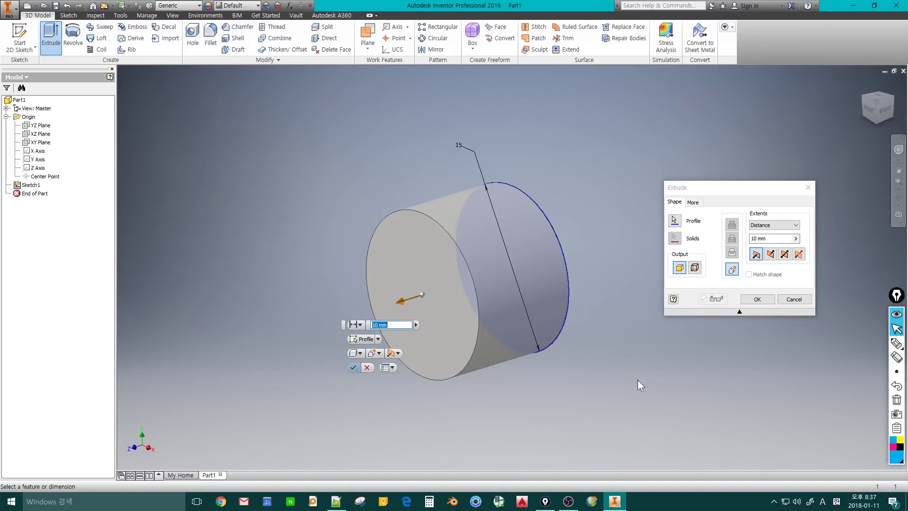
pyautogui.moveTo(724, 188); pyautogui.dragTo(717, 188)
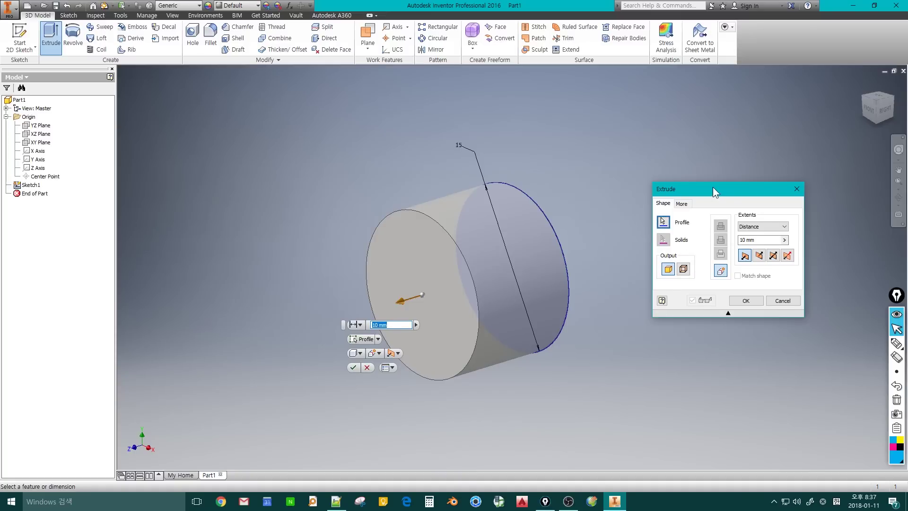
pyautogui.moveTo(713, 186)
pyautogui.mouseDown()
pyautogui.moveTo(710, 159)
pyautogui.moveTo(693, 186)
pyautogui.moveTo(719, 185)
pyautogui.moveTo(705, 186)
pyautogui.mouseUp()
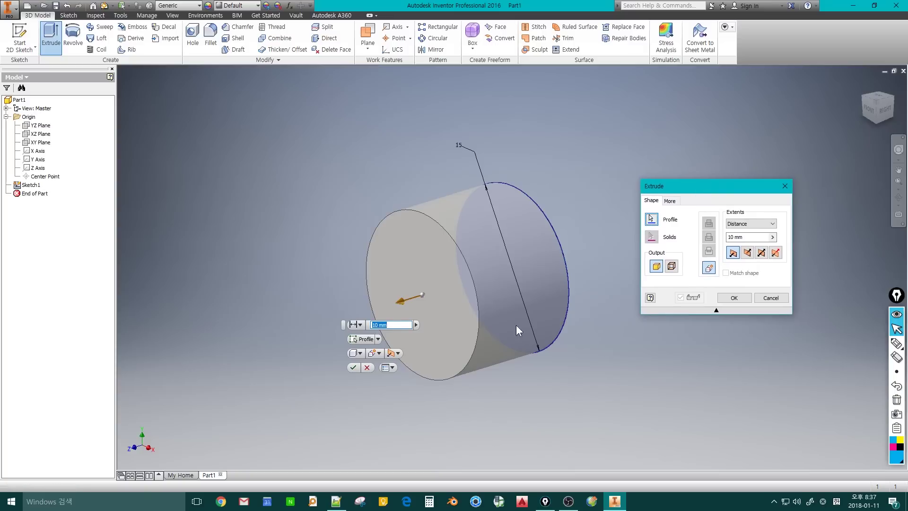
pyautogui.click(395, 326)
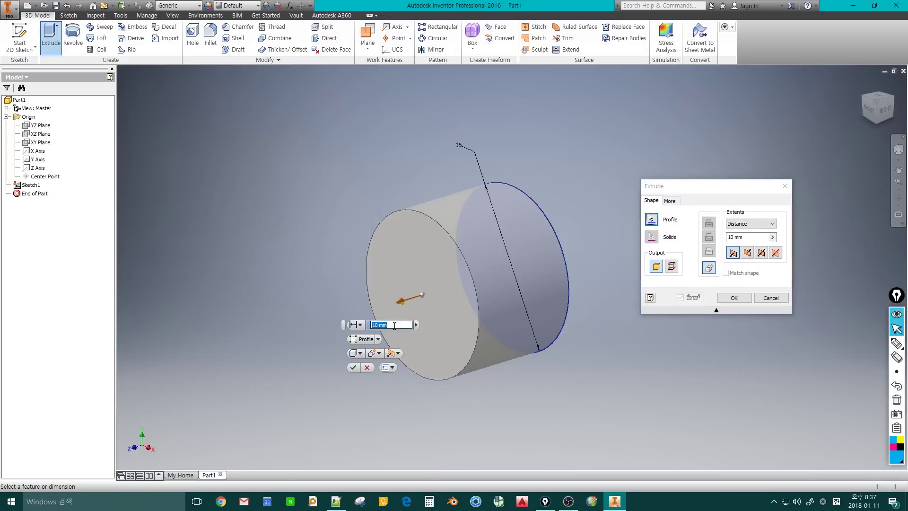
pyautogui.write('5')
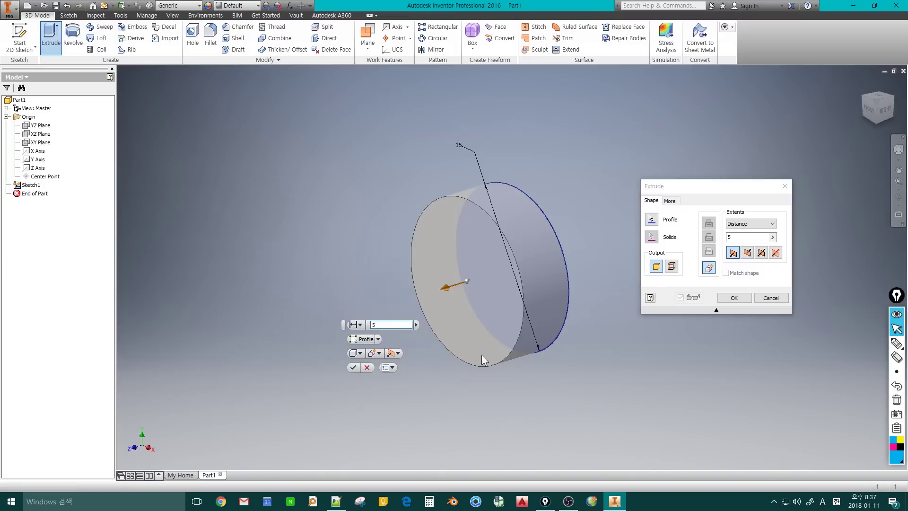
pyautogui.click(722, 313)
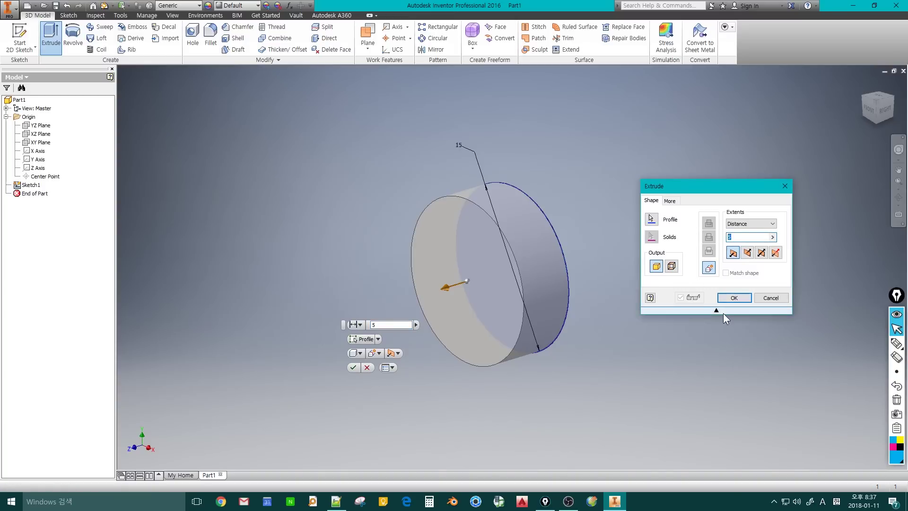
pyautogui.write('8')
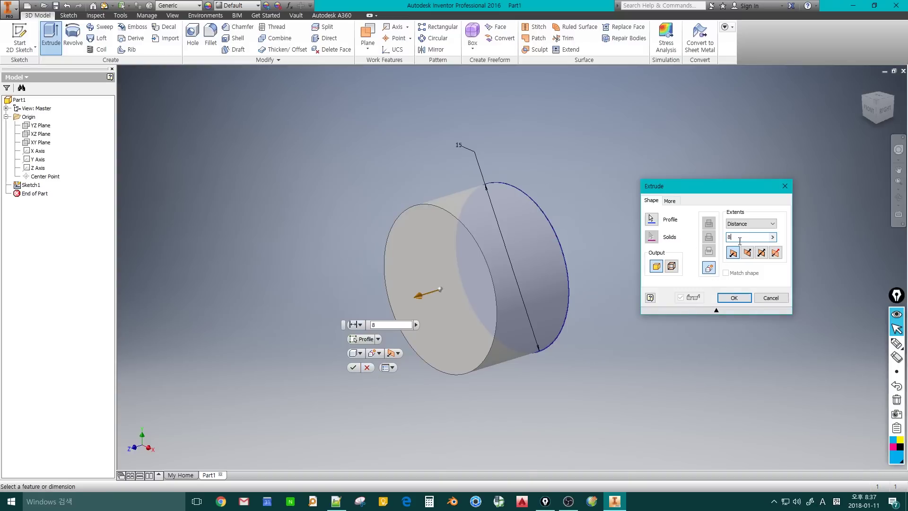
pyautogui.click(734, 297)
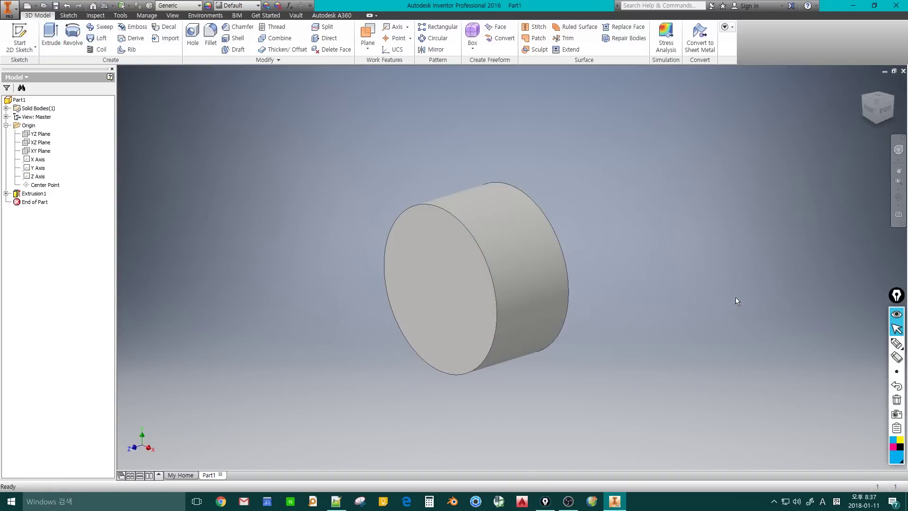
# Step: Chamfer the circular edge of the cylinder's front face with a distance of 1.5 mm
pyautogui.keyDown('shift'); pyautogui.moveTo(353, 341); pyautogui.dragTo(386, 351, button='middle'); pyautogui.keyUp('shift')
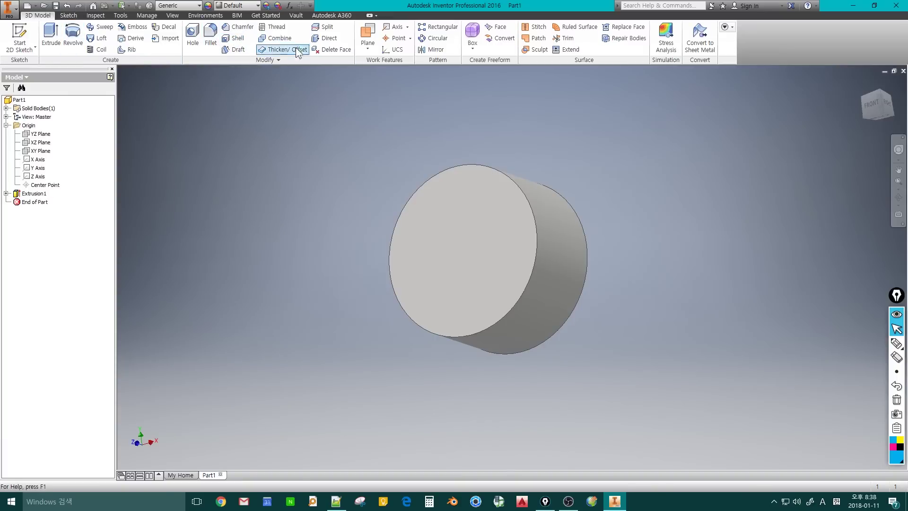
pyautogui.click(235, 29)
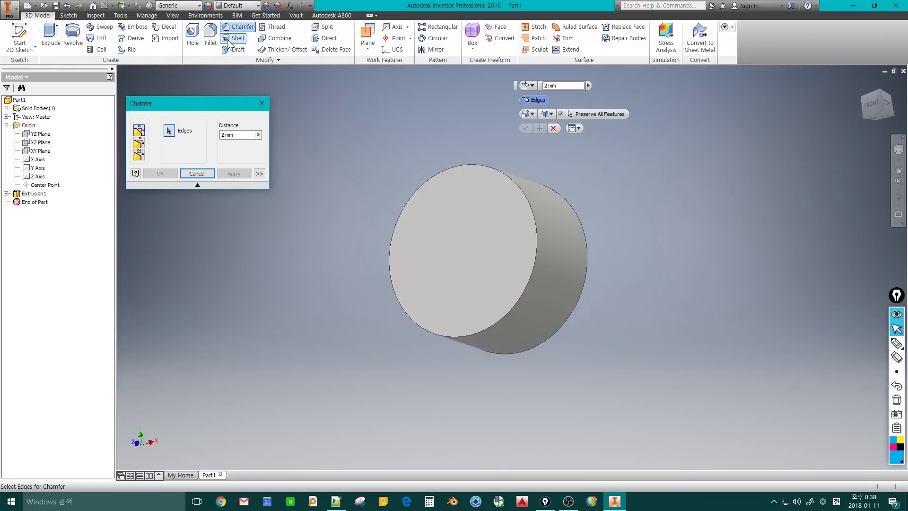
pyautogui.moveTo(198, 110); pyautogui.dragTo(212, 105)
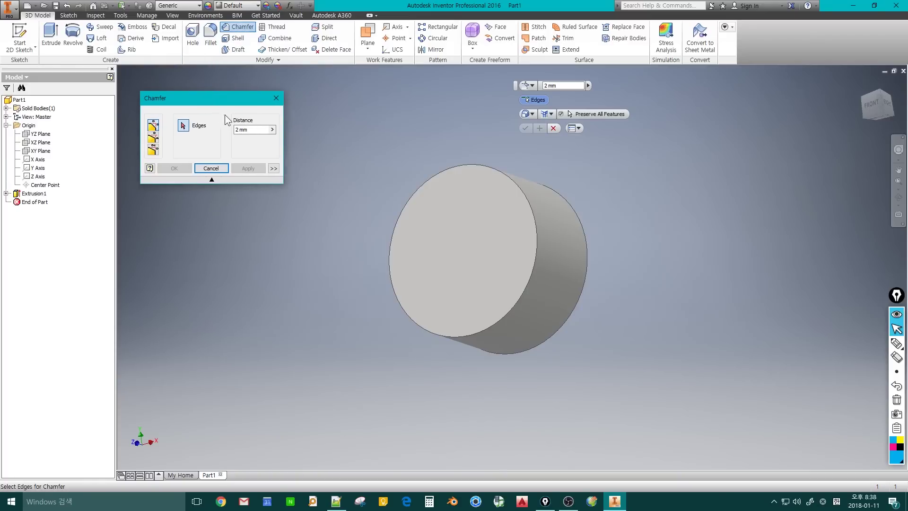
pyautogui.click(254, 129)
pyautogui.write('1')
pyautogui.click(245, 129)
pyautogui.click(245, 132)
pyautogui.write('.5')
pyautogui.click(534, 213)
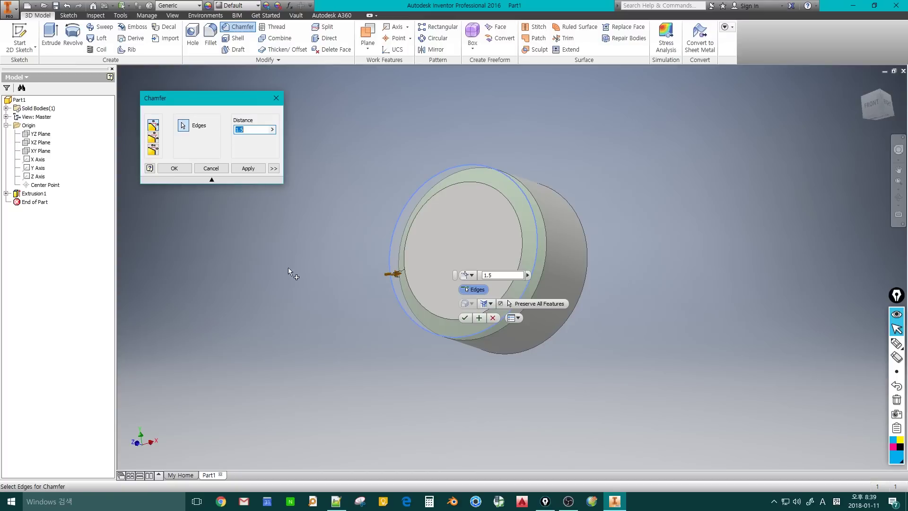
pyautogui.keyDown('shift'); pyautogui.moveTo(284, 285); pyautogui.dragTo(314, 297, button='middle'); pyautogui.keyUp('shift')
pyautogui.scroll(3, 379, 248)
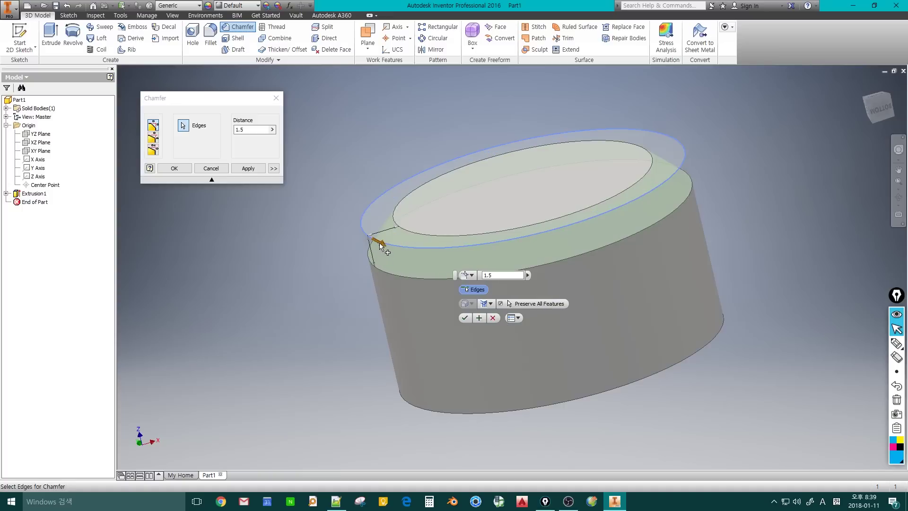
pyautogui.keyDown('shift'); pyautogui.moveTo(380, 246); pyautogui.dragTo(294, 265, button='middle'); pyautogui.keyUp('shift')
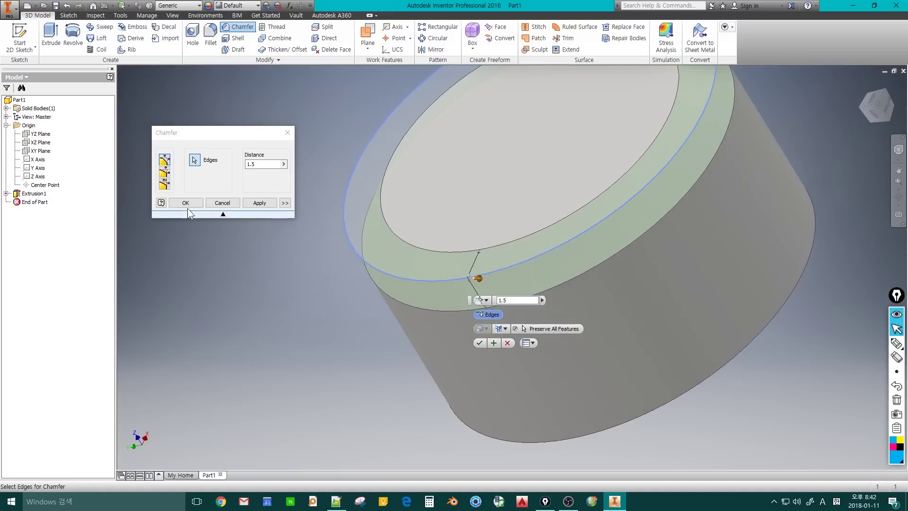
pyautogui.click(187, 208)
# Step: Chamfer the circular edge at the cylinder's rear face with a distance of 0.8 mm
pyautogui.keyDown('shift'); pyautogui.moveTo(332, 320); pyautogui.dragTo(298, 266, button='middle'); pyautogui.keyUp('shift')
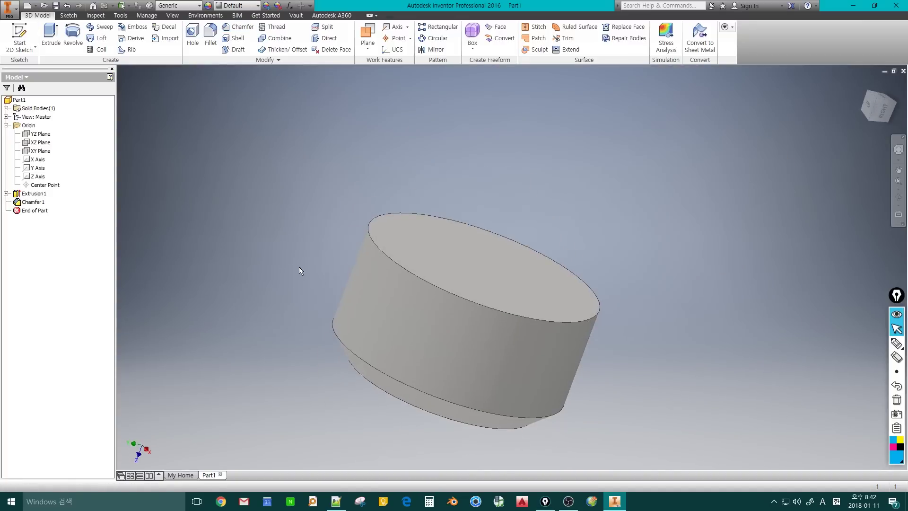
pyautogui.click(240, 28)
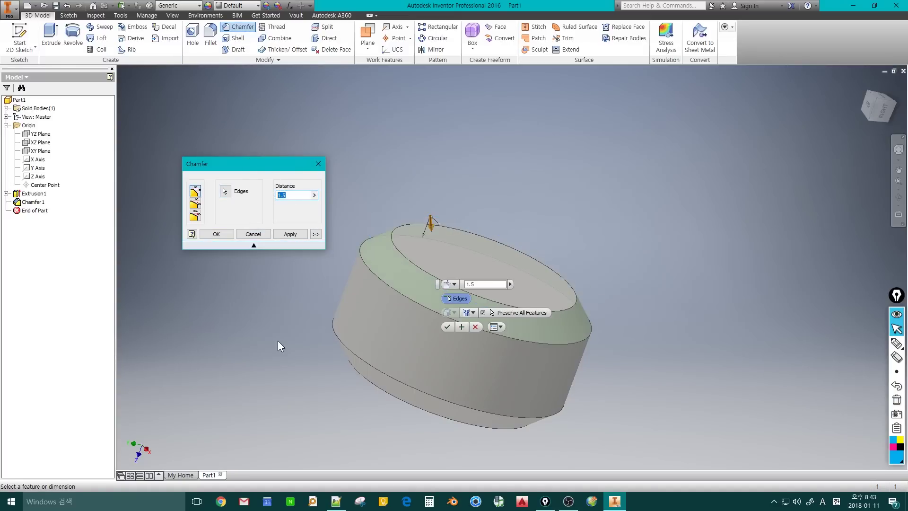
pyautogui.write('0.8')
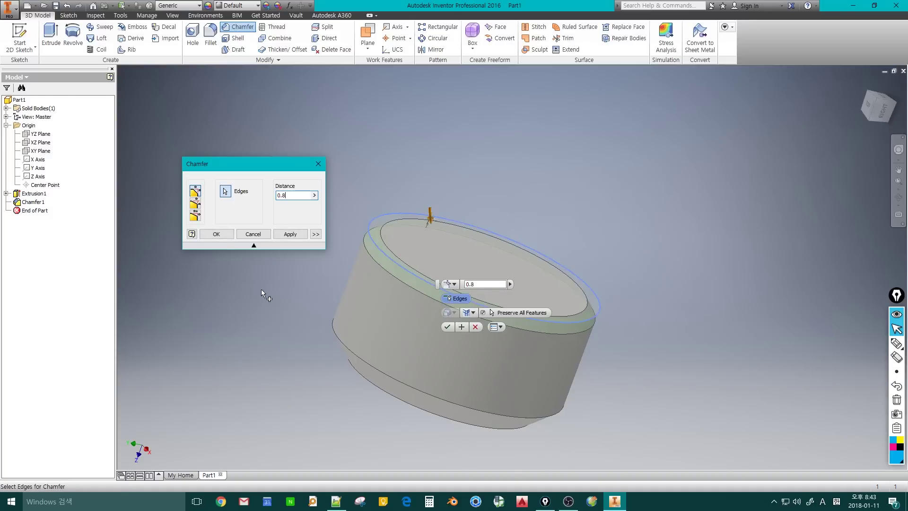
pyautogui.click(217, 235)
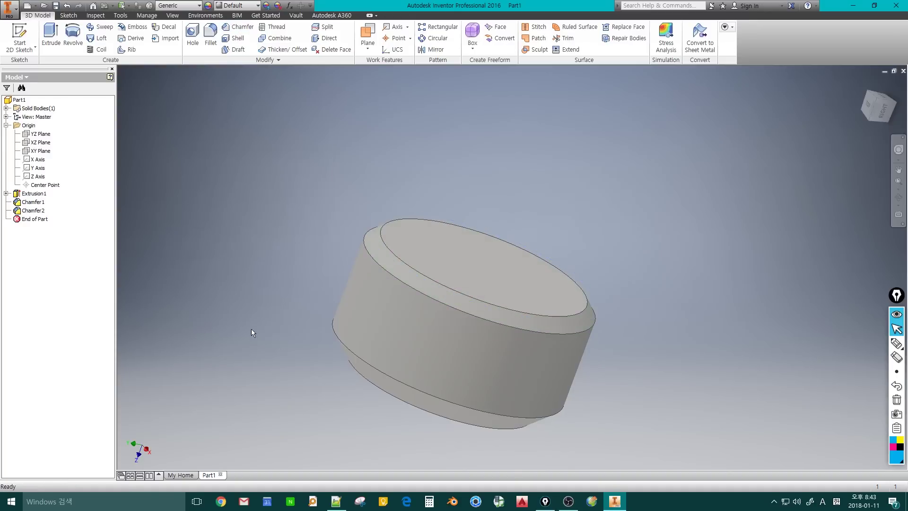
# Step: Inspect the chamfered cylinder from several angles and select its extrusion feature in the model tree
pyautogui.press('F6')
pyautogui.press('F2')
pyautogui.keyDown('shift'); pyautogui.moveTo(327, 306); pyautogui.dragTo(313, 293, button='middle'); pyautogui.keyUp('shift')
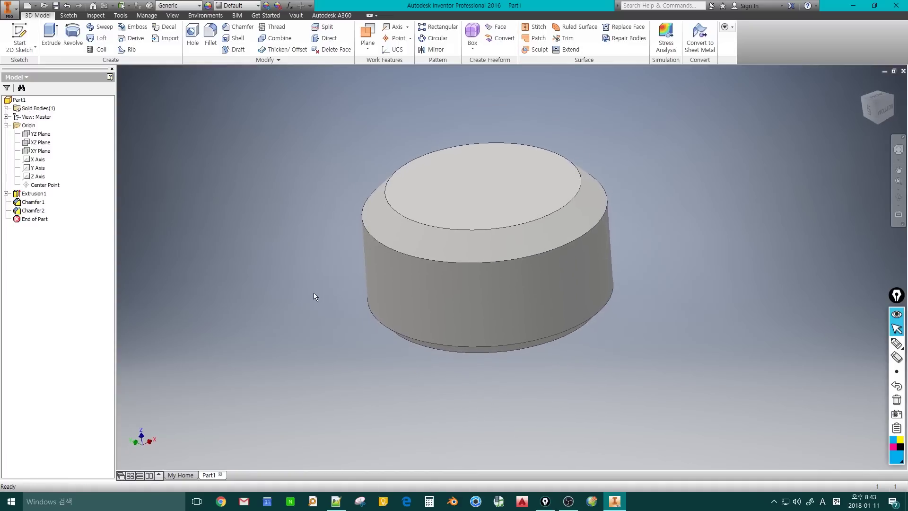
pyautogui.keyDown('shift'); pyautogui.moveTo(322, 343); pyautogui.dragTo(318, 213, button='middle'); pyautogui.keyUp('shift')
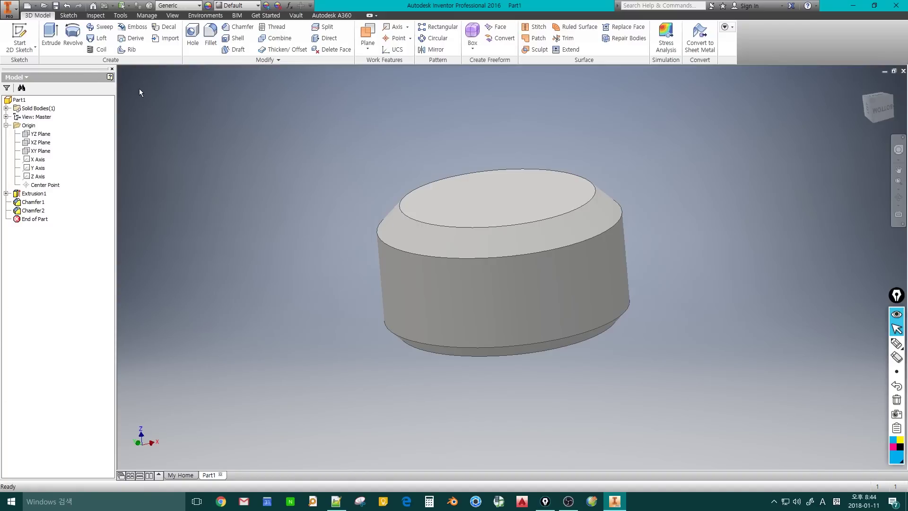
pyautogui.click(38, 194)
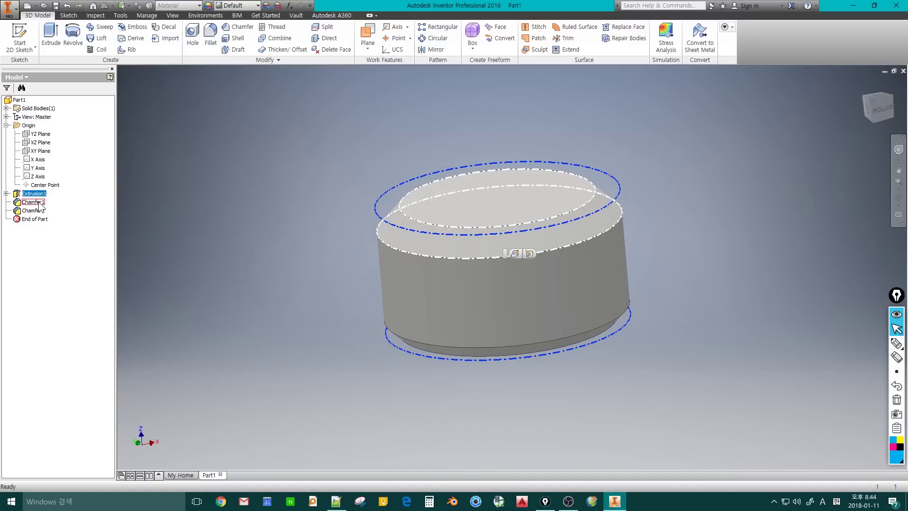
# Step: Examine which edges and faces of the cylinder belong to the two chamfer features
pyautogui.click(39, 203)
pyautogui.click(34, 210)
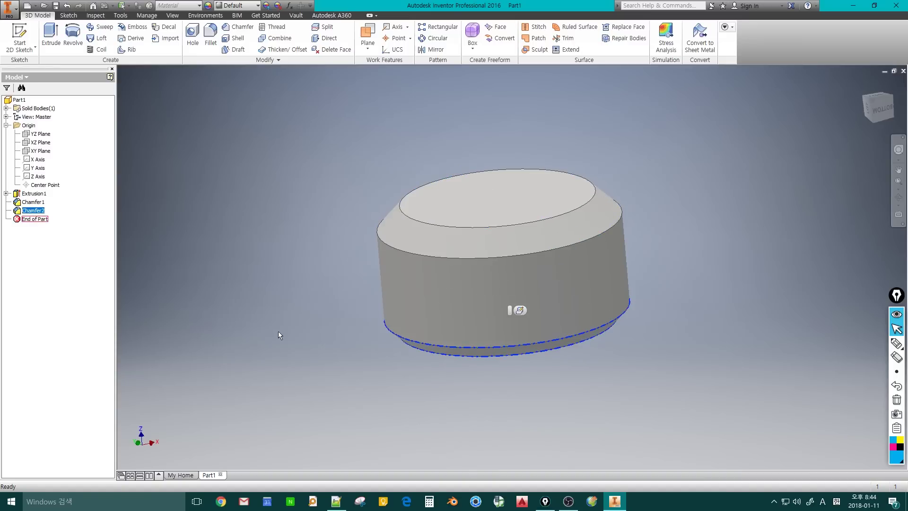
pyautogui.click(281, 312)
pyautogui.keyDown('shift'); pyautogui.moveTo(297, 302); pyautogui.dragTo(304, 310, button='middle'); pyautogui.keyUp('shift')
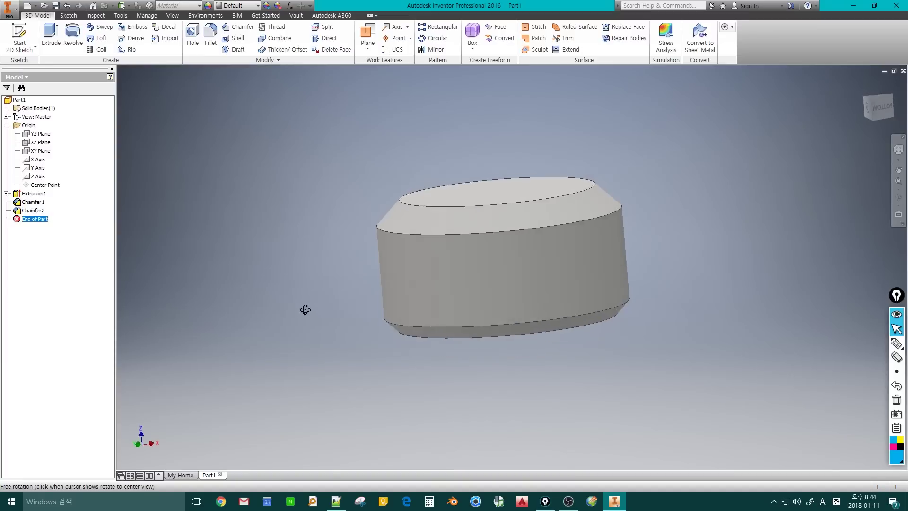
pyautogui.click(430, 339)
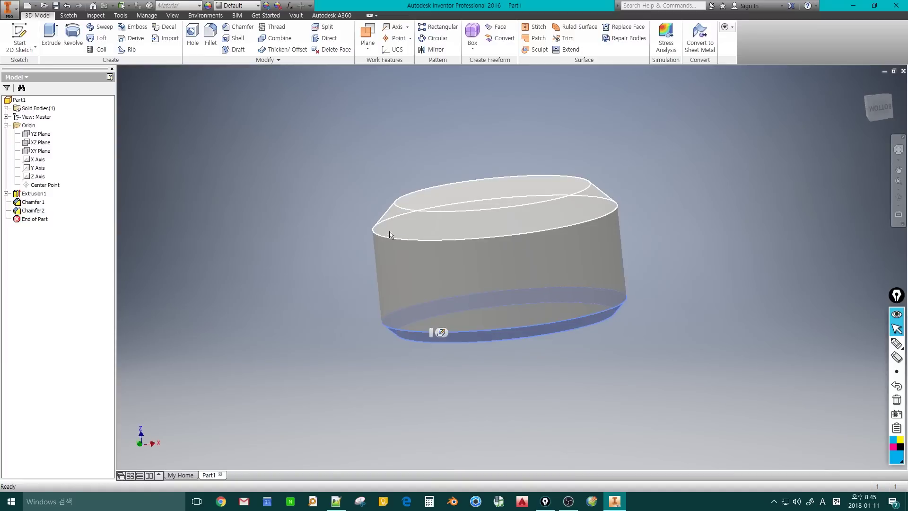
pyautogui.click(388, 222)
pyautogui.click(404, 337)
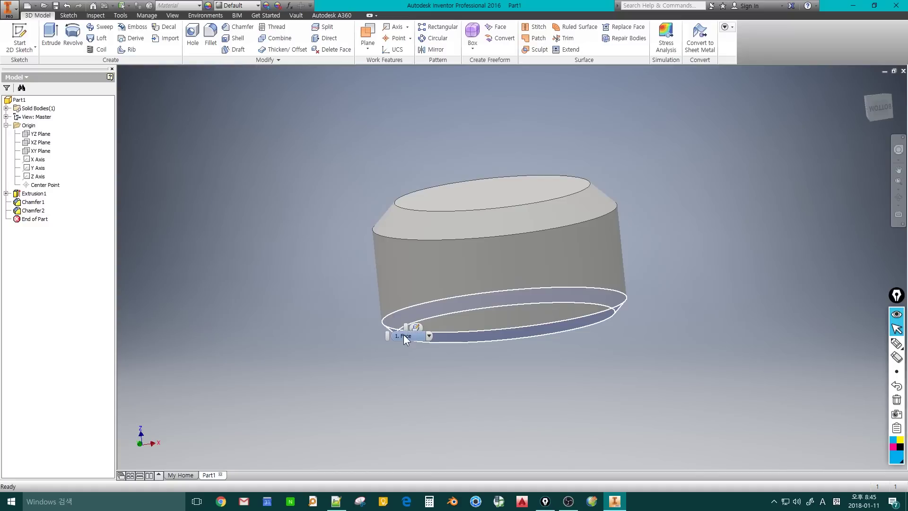
pyautogui.click(447, 364)
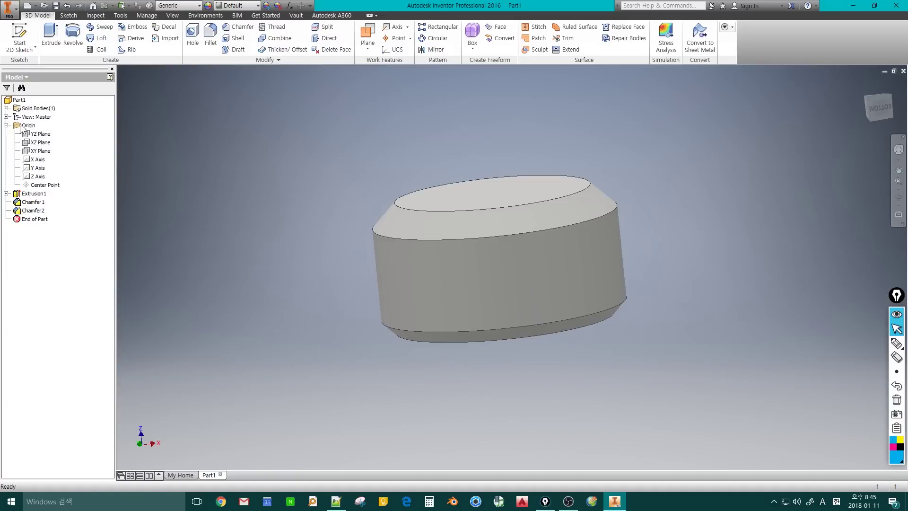
# Step: Edit the second chamfer and set its distance to 1.5 mm
pyautogui.click(29, 212)
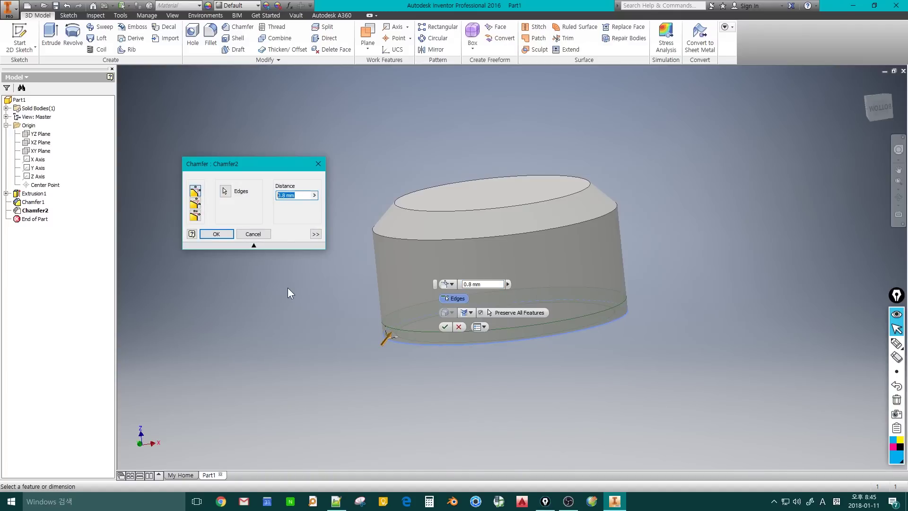
pyautogui.write('1.5')
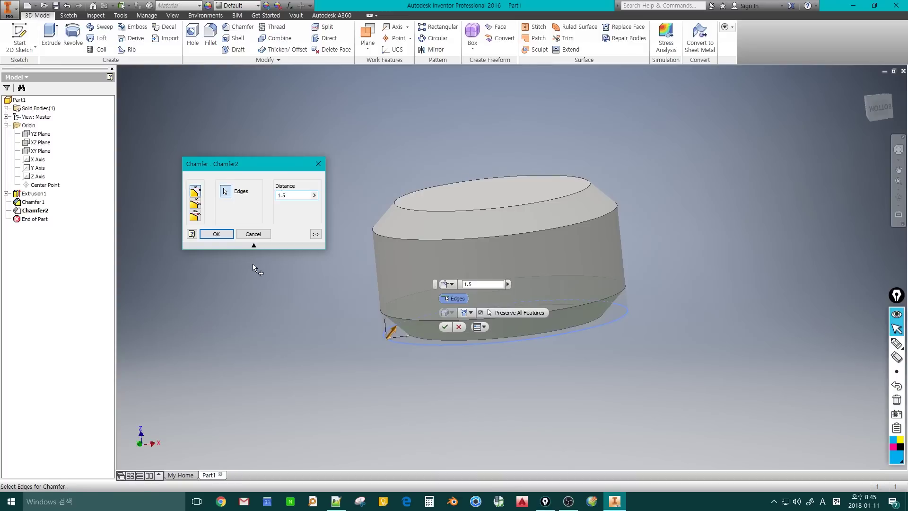
pyautogui.click(216, 234)
pyautogui.keyDown('shift'); pyautogui.moveTo(261, 298); pyautogui.dragTo(300, 325, button='middle'); pyautogui.keyUp('shift')
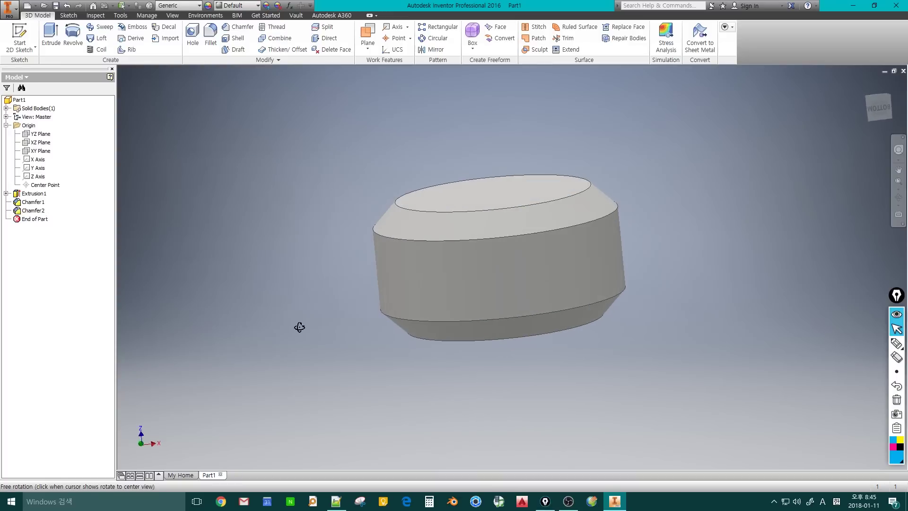
# Step: Edit the cylinder's extrusion and set its distance to 20 mm
pyautogui.click(32, 202)
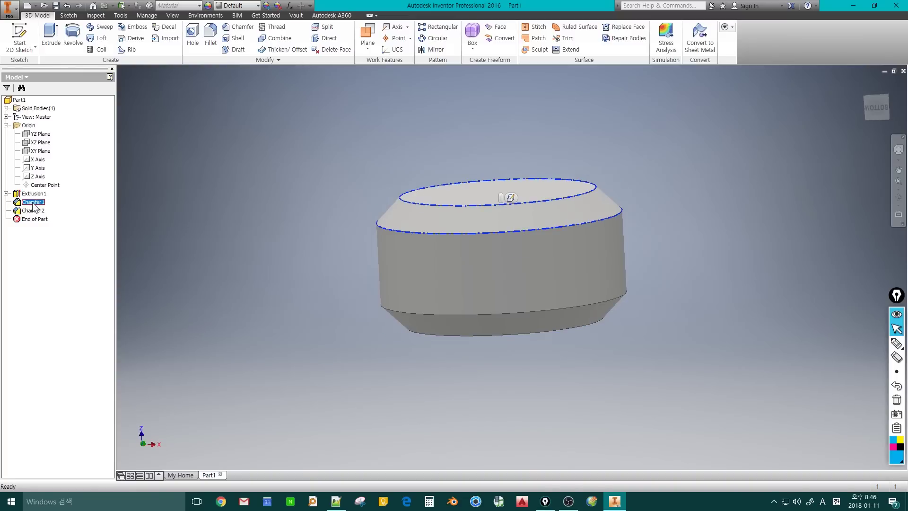
pyautogui.doubleClick(444, 251)
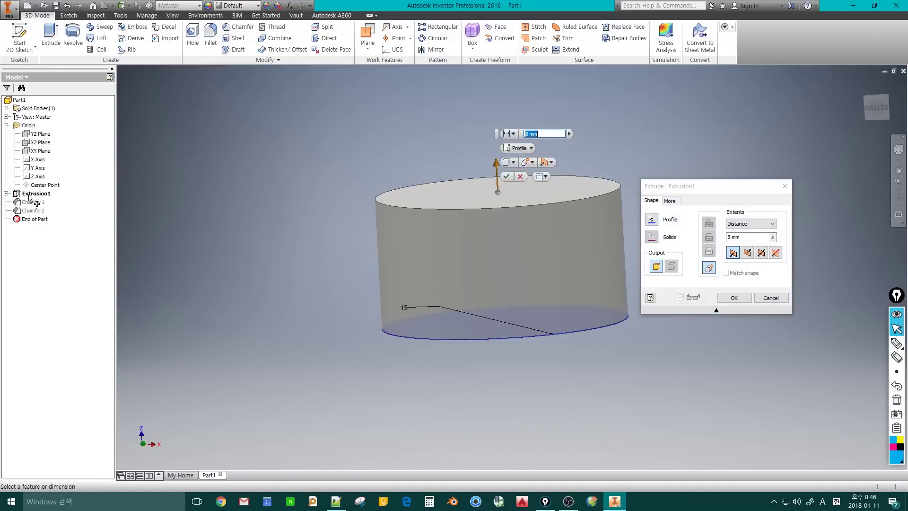
pyautogui.write('8')
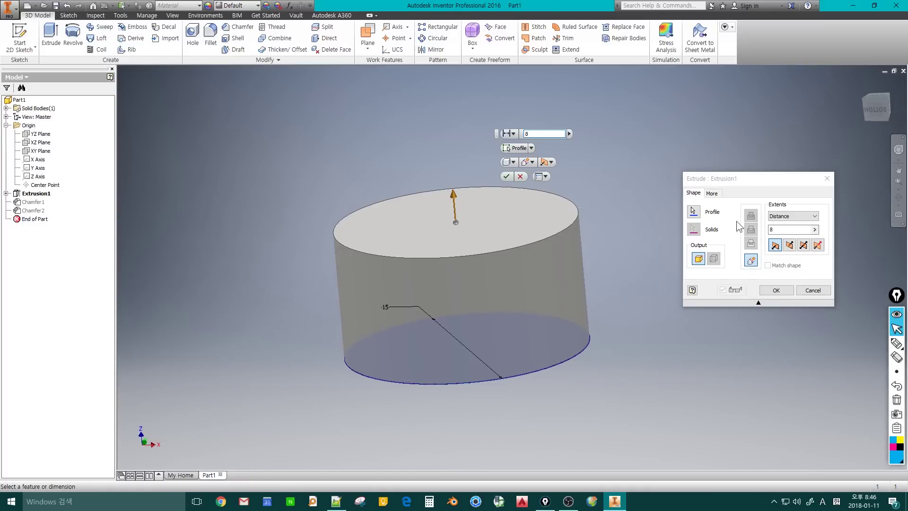
pyautogui.click(771, 230)
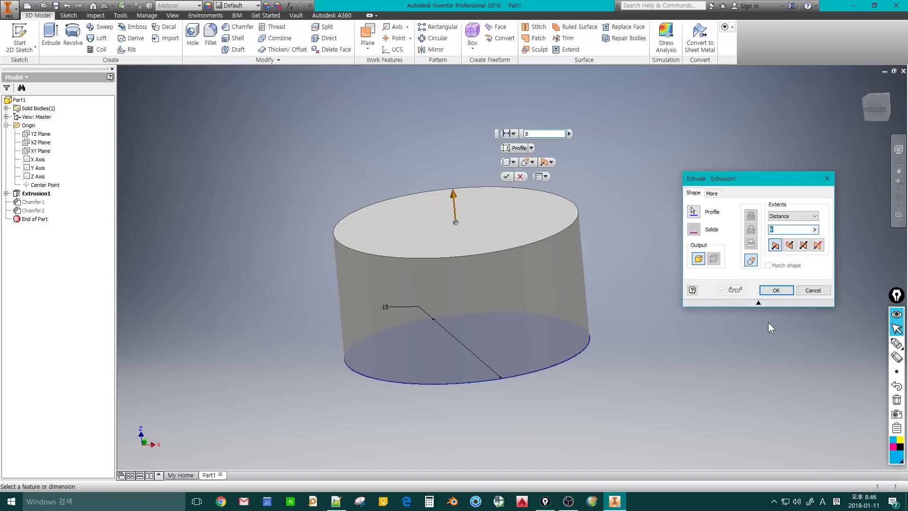
pyautogui.write('20')
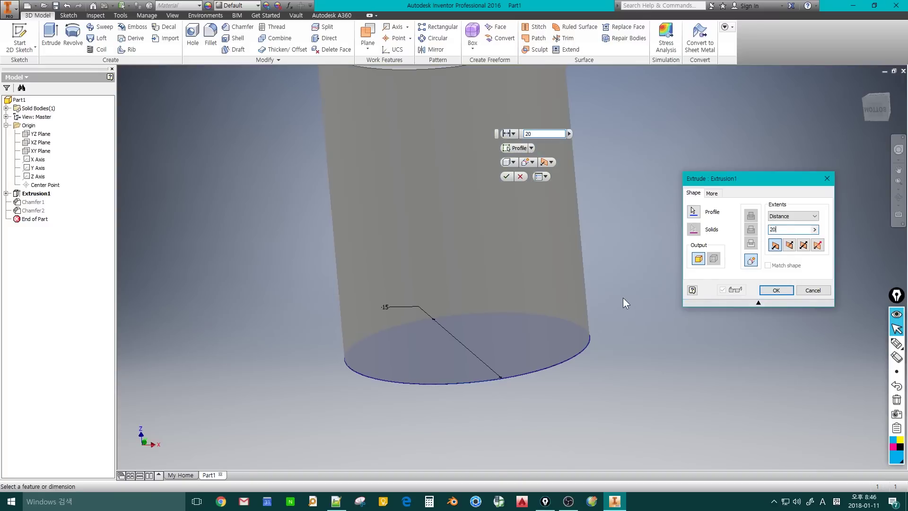
pyautogui.scroll(-3, 623, 297)
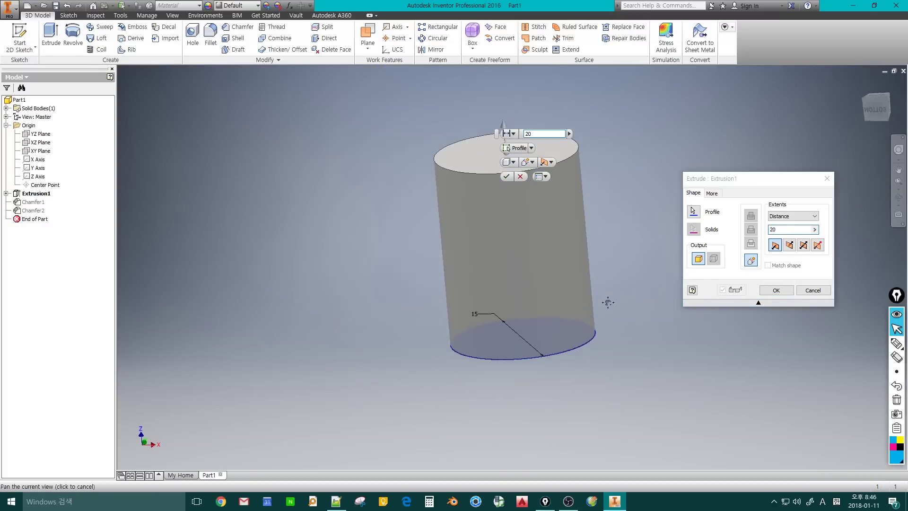
pyautogui.click(776, 290)
pyautogui.keyDown('shift'); pyautogui.moveTo(687, 343); pyautogui.dragTo(314, 274, button='middle'); pyautogui.keyUp('shift')
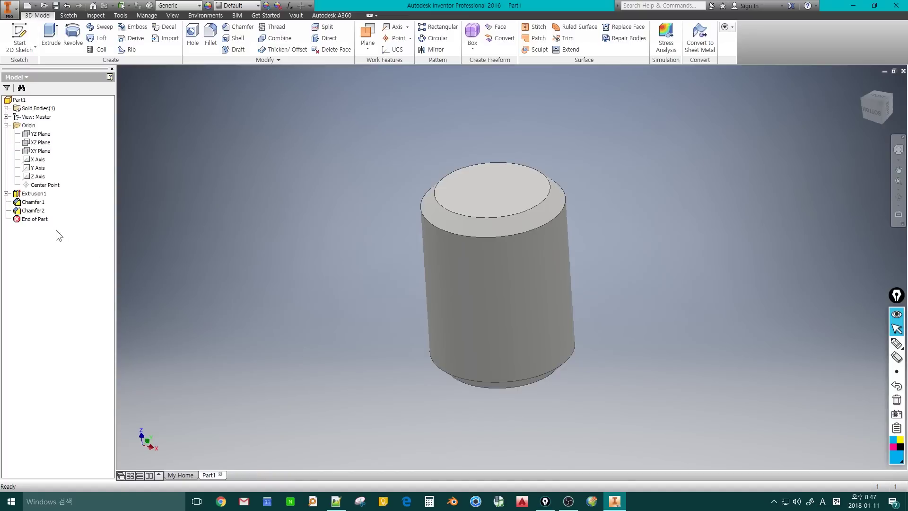
pyautogui.click(31, 220)
pyautogui.click(42, 220)
pyautogui.click(227, 201)
# Step: Start a hole on the cylinder's upper flat face, placed concentric with the cylindrical outer surface
pyautogui.click(195, 37)
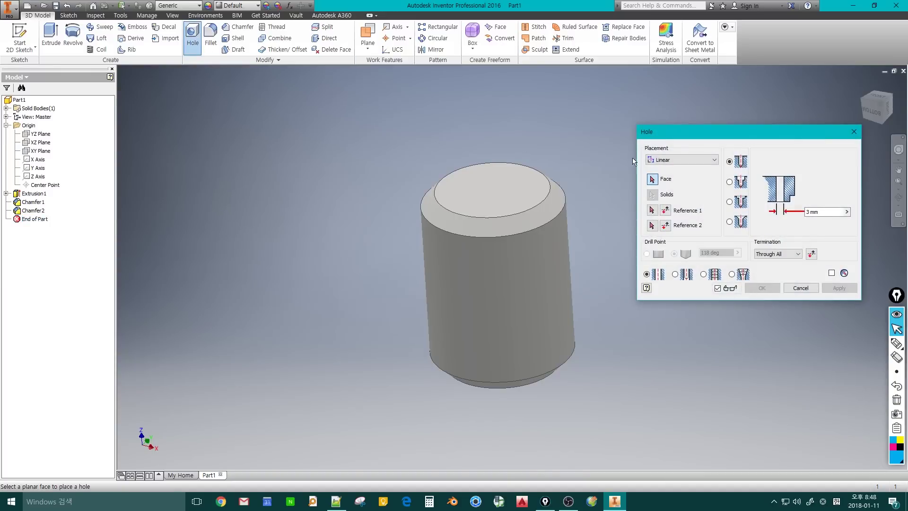
pyautogui.click(692, 161)
pyautogui.click(680, 184)
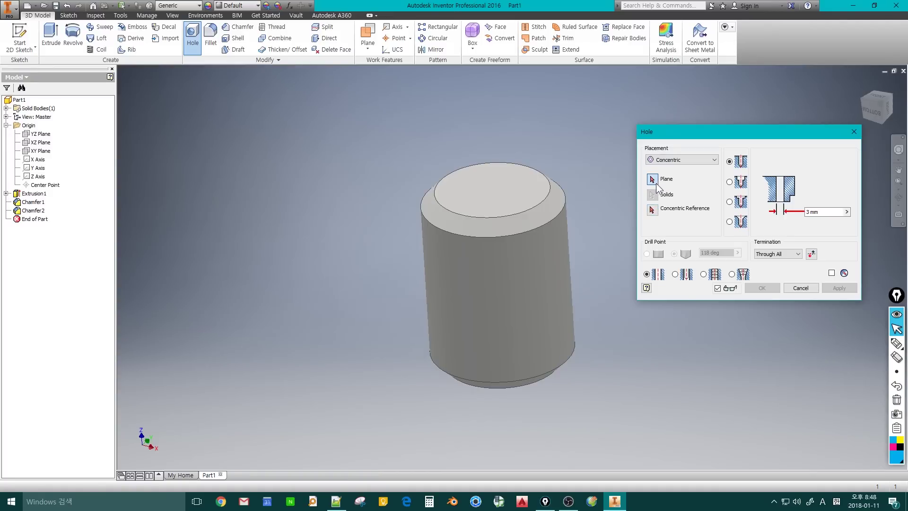
pyautogui.click(511, 188)
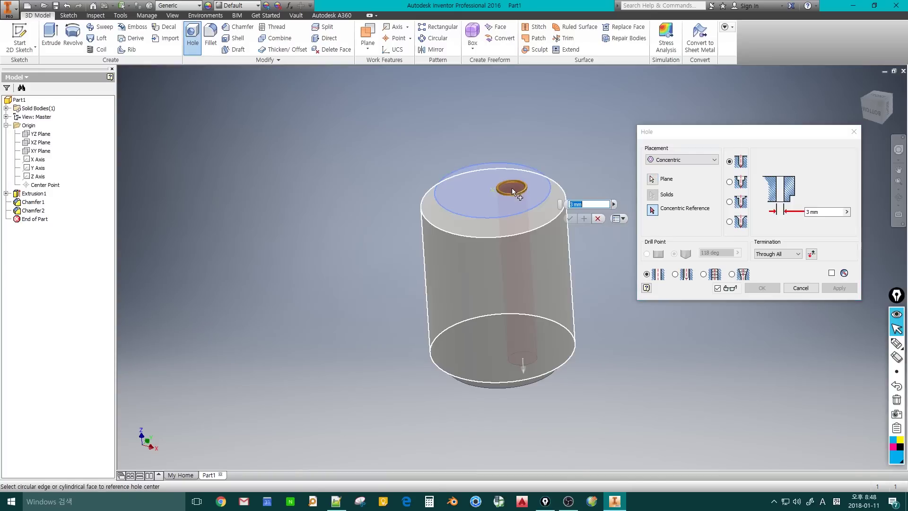
pyautogui.click(561, 268)
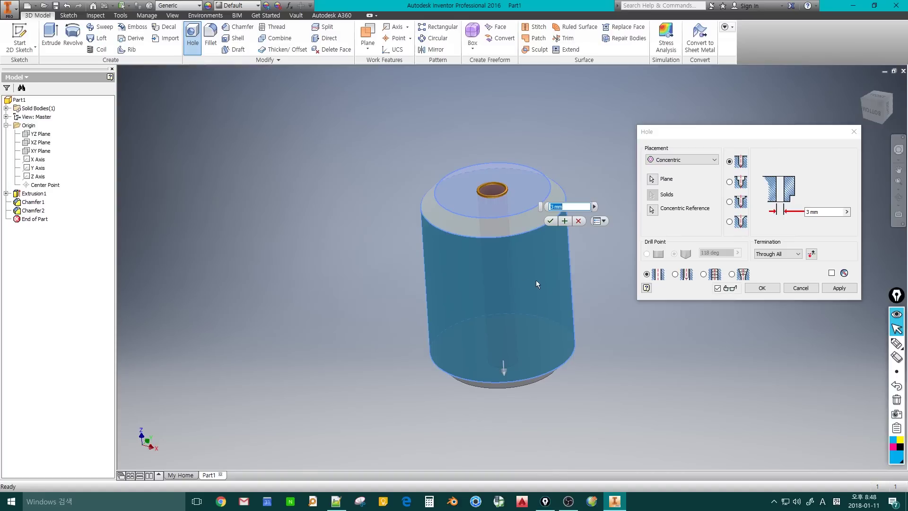
# Step: Change the through hole to a distance-terminated hole with a depth of 8.5 mm
pyautogui.click(504, 374)
pyautogui.moveTo(501, 351); pyautogui.dragTo(502, 291)
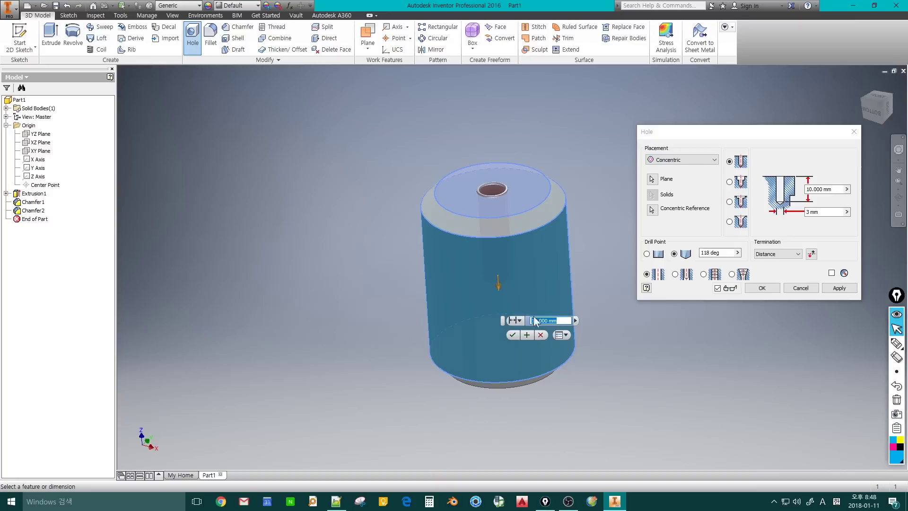
pyautogui.moveTo(498, 287)
pyautogui.mouseDown()
pyautogui.moveTo(499, 314)
pyautogui.moveTo(497, 268)
pyautogui.moveTo(498, 276)
pyautogui.mouseUp()
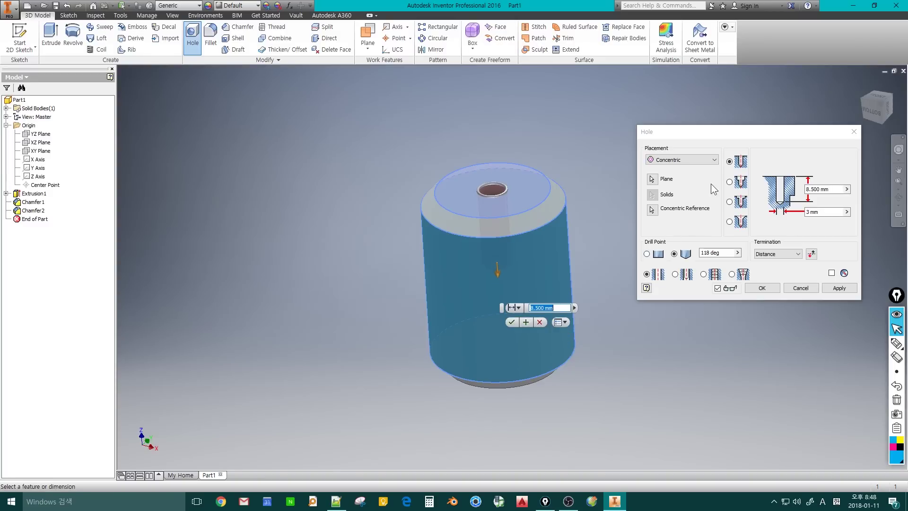
# Step: Make it a tapped hole with an ISO Metric profile thread, size 4, designation M4x0.7, and create it
pyautogui.click(703, 274)
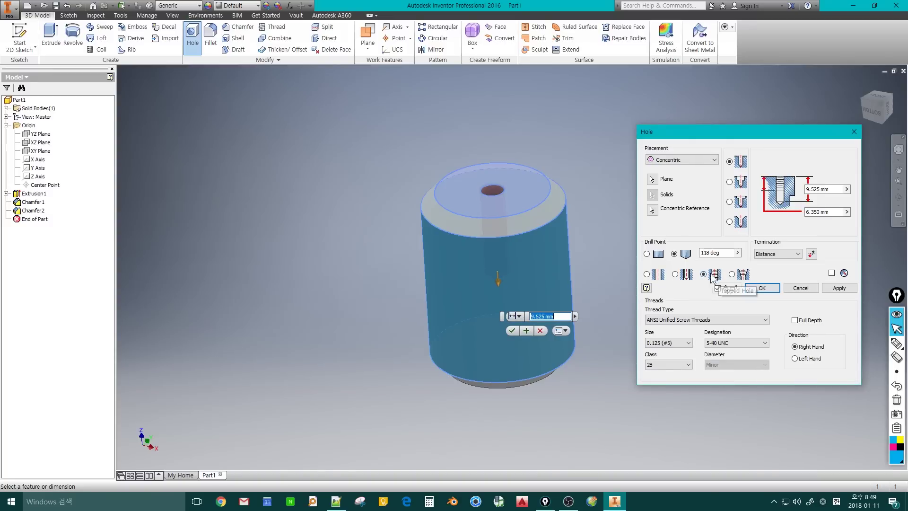
pyautogui.click(695, 320)
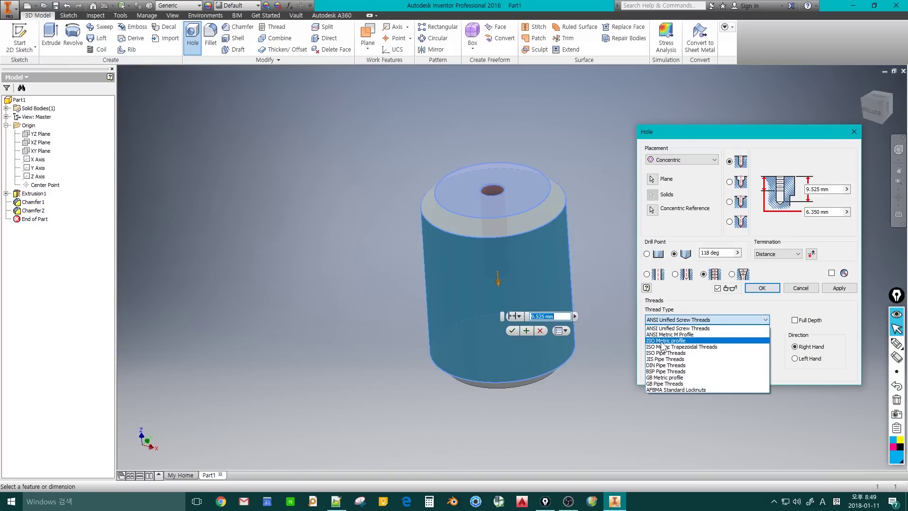
pyautogui.click(674, 340)
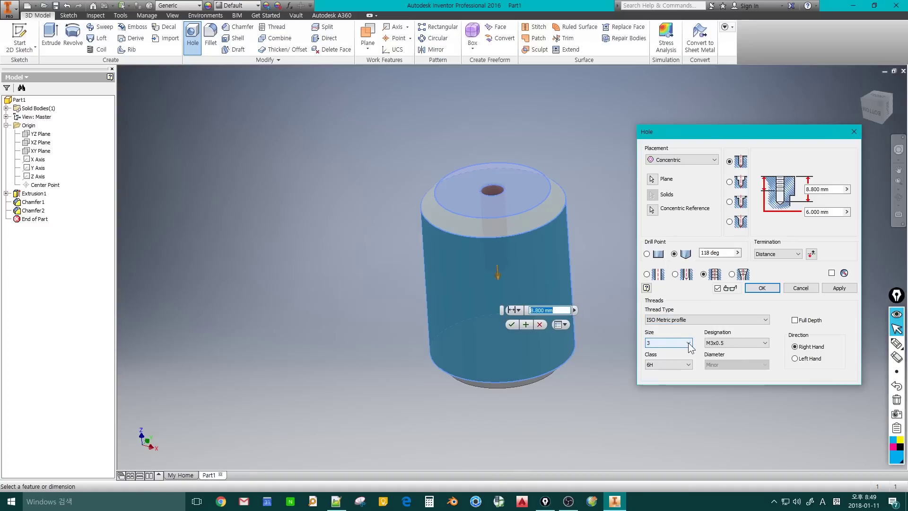
pyautogui.click(688, 344)
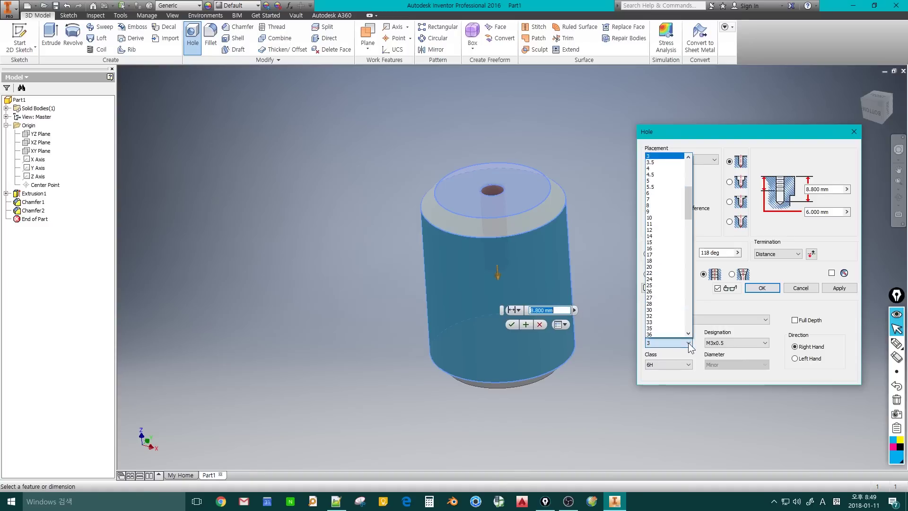
pyautogui.click(664, 169)
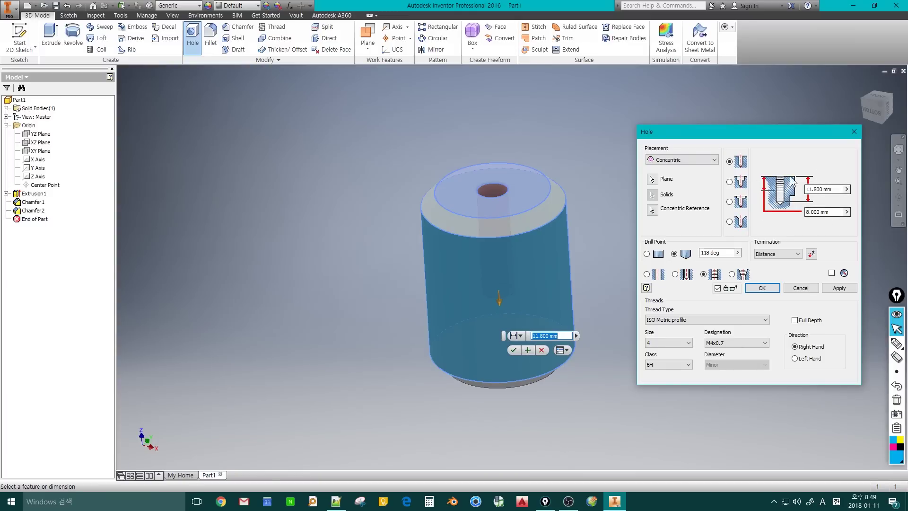
pyautogui.click(766, 287)
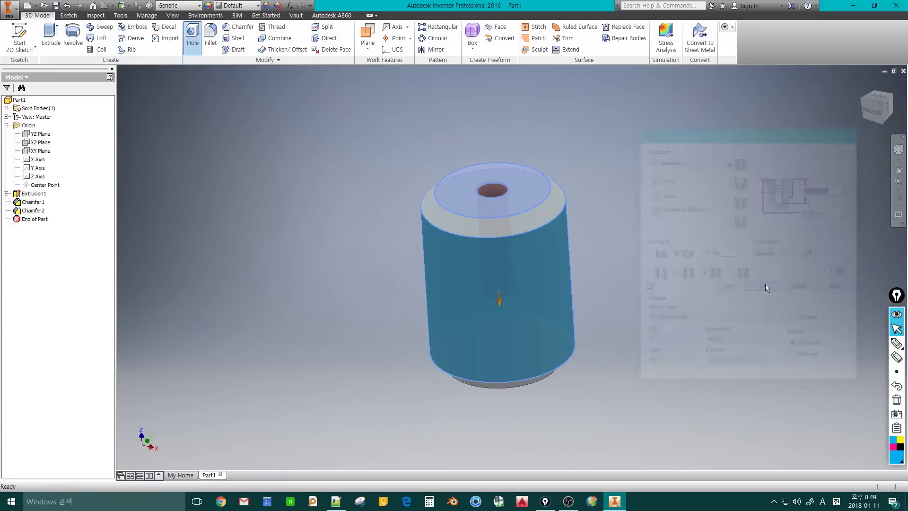
pyautogui.keyDown('shift'); pyautogui.moveTo(668, 283); pyautogui.dragTo(574, 304, button='middle'); pyautogui.keyUp('shift')
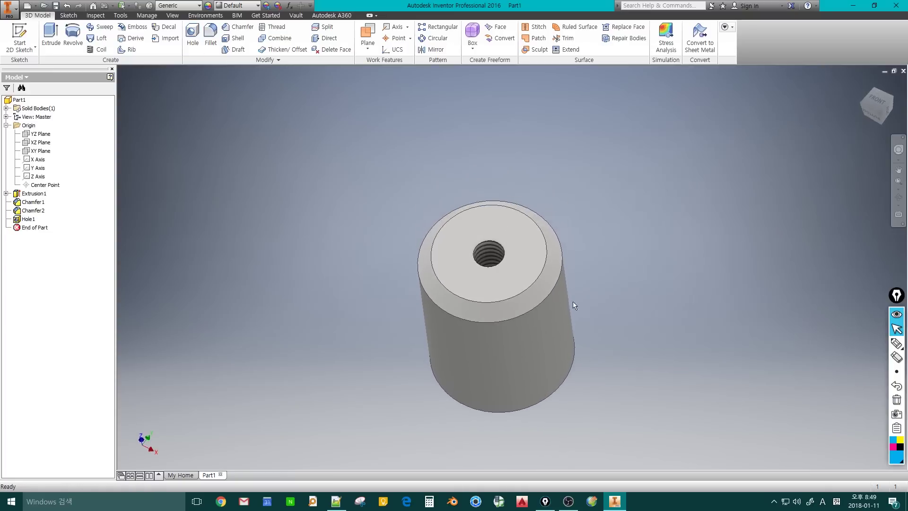
pyautogui.scroll(6, 515, 265)
pyautogui.scroll(-5, 407, 227)
pyautogui.keyDown('shift'); pyautogui.moveTo(407, 227); pyautogui.dragTo(280, 271, button='middle'); pyautogui.keyUp('shift')
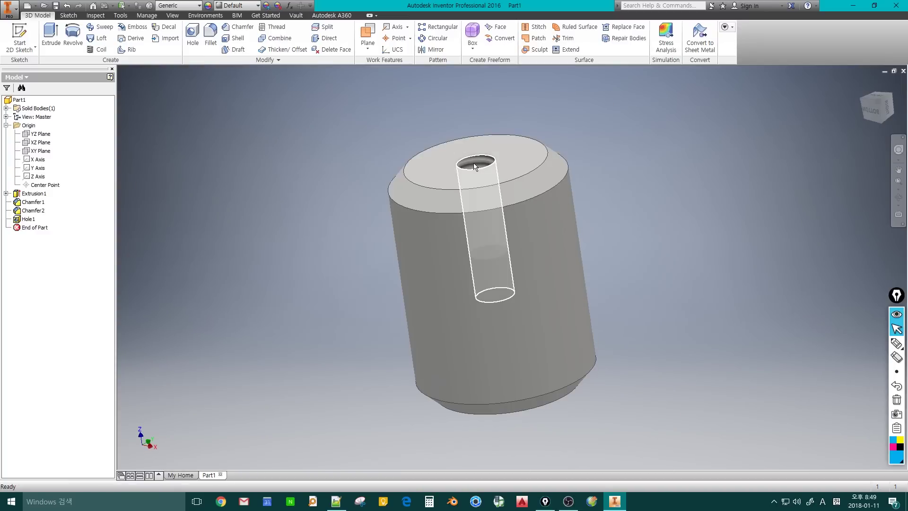
# Step: Roll the part history back by moving the End of Part marker to directly after the first chamfer
pyautogui.click(33, 229)
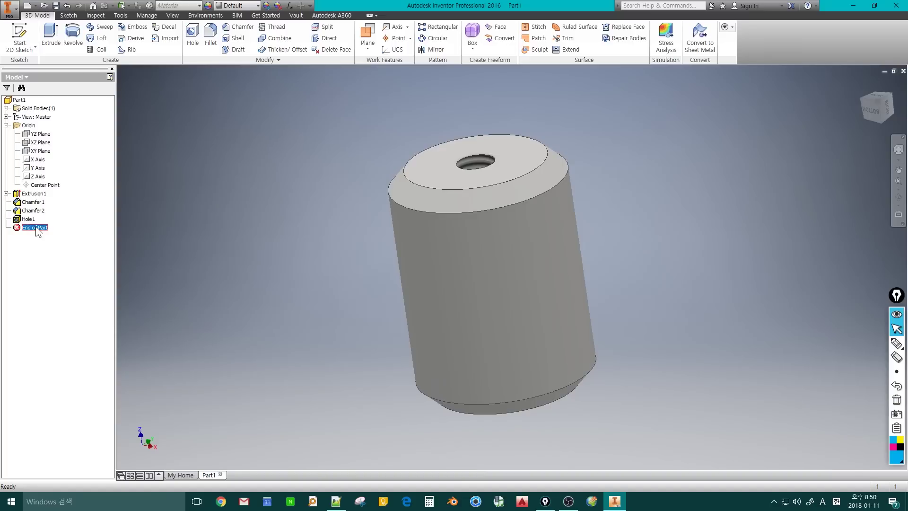
pyautogui.moveTo(36, 227); pyautogui.dragTo(43, 211)
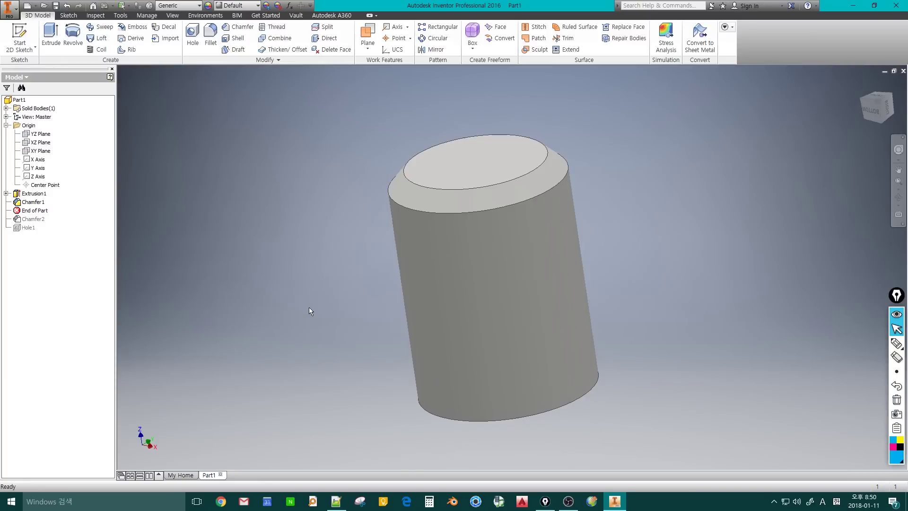
pyautogui.moveTo(327, 353)
pyautogui.keyDown('shift'); pyautogui.mouseDown(button='middle')
pyautogui.moveTo(320, 307)
pyautogui.moveTo(324, 346)
pyautogui.mouseUp(button='middle'); pyautogui.keyUp('shift')
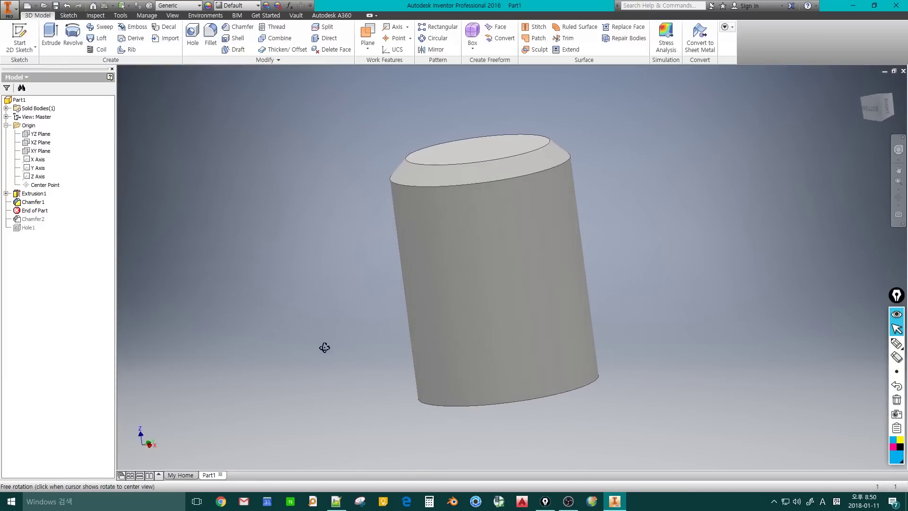
pyautogui.click(33, 211)
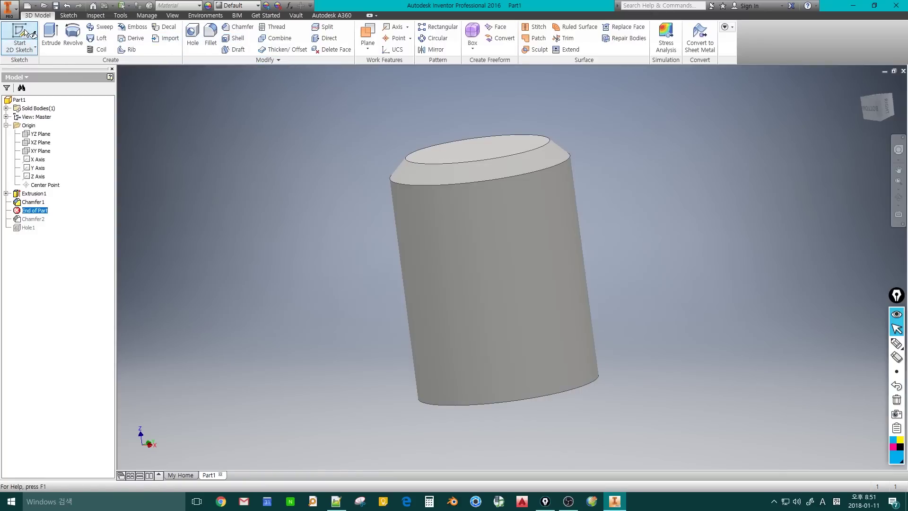
# Step: Sketch a rectangle around the center of the cylinder's upper flat face and finish the sketch
pyautogui.click(33, 43)
pyautogui.click(470, 150)
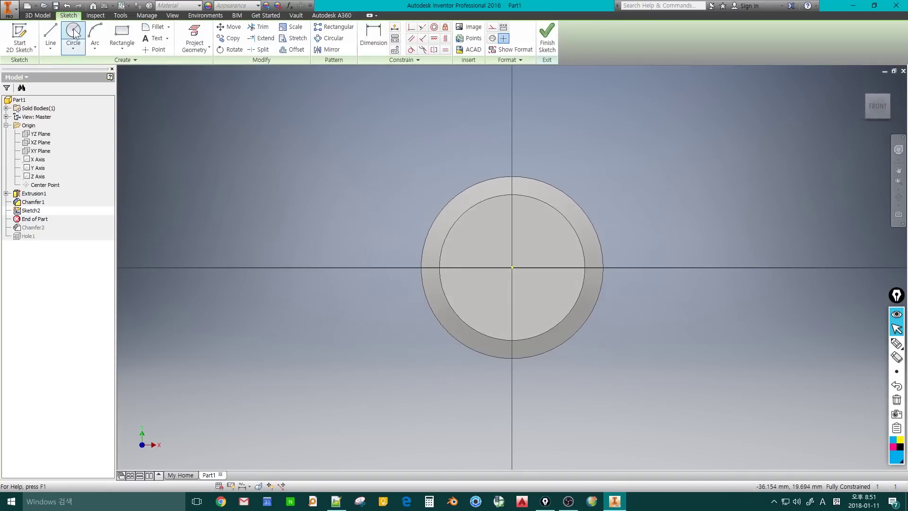
pyautogui.click(122, 36)
pyautogui.click(512, 268)
pyautogui.click(466, 235)
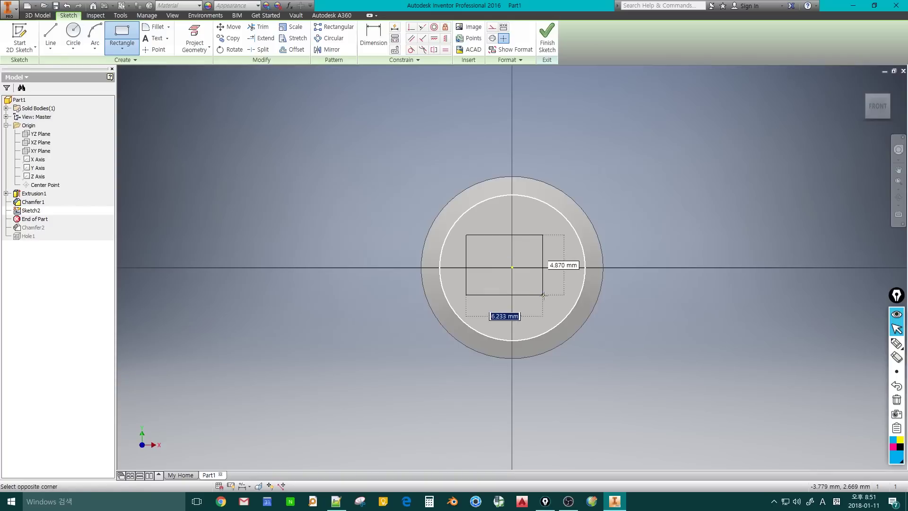
pyautogui.click(547, 38)
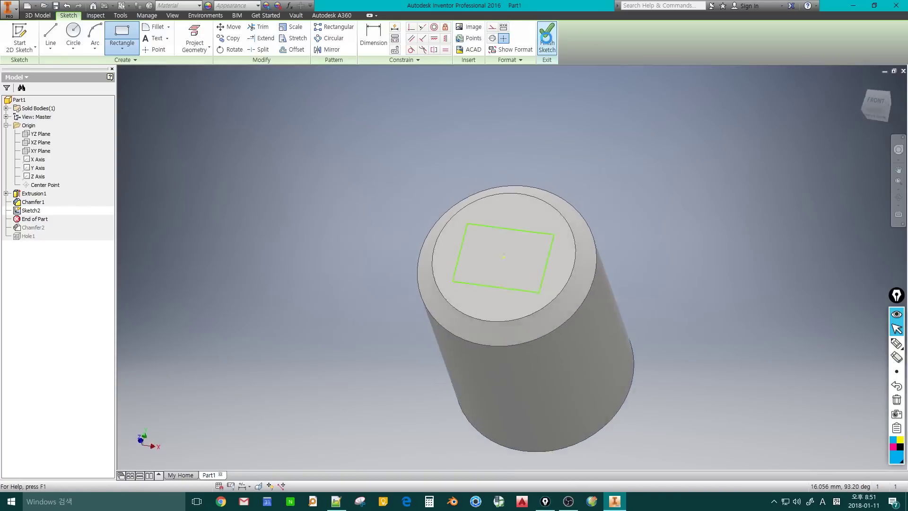
# Step: Extrude the rectangle upward from the cylinder's upper face as a solid block
pyautogui.click(49, 37)
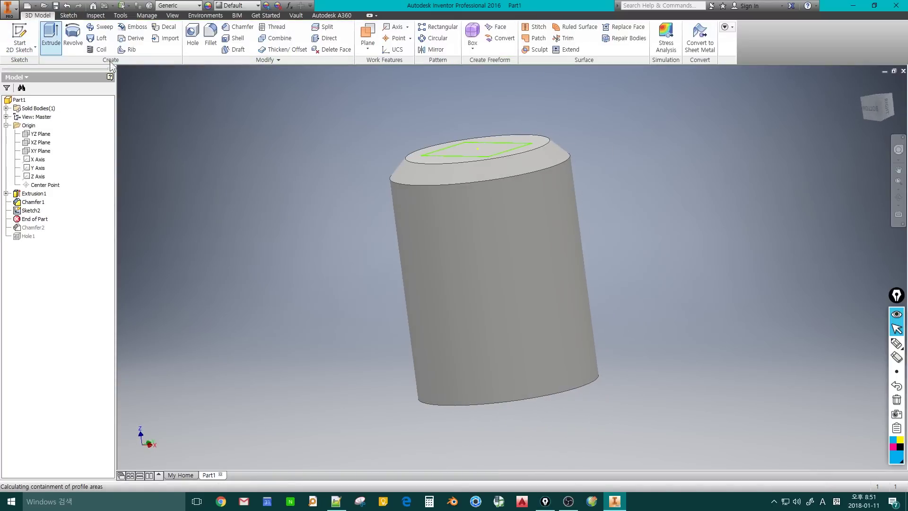
pyautogui.moveTo(435, 149); pyautogui.dragTo(440, 183)
pyautogui.click(444, 166)
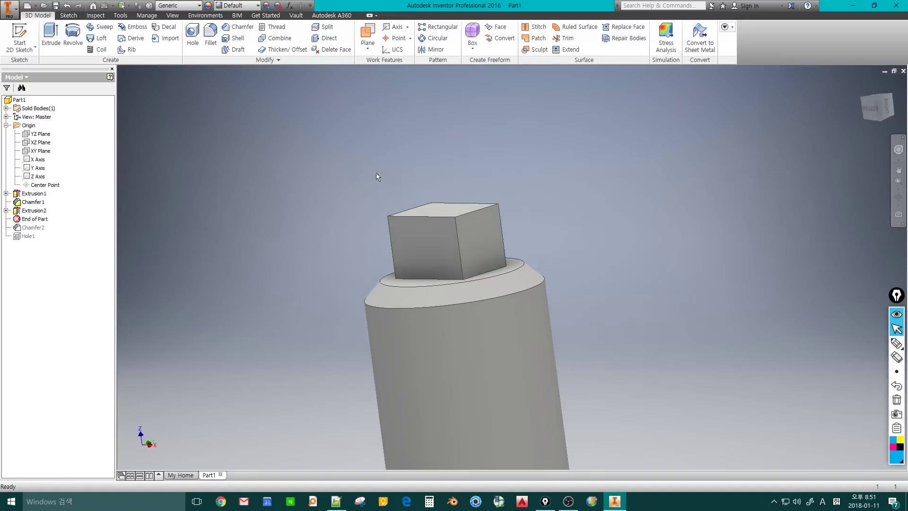
pyautogui.keyDown('shift'); pyautogui.moveTo(377, 176); pyautogui.dragTo(359, 209, button='middle'); pyautogui.keyUp('shift')
pyautogui.press('F5')
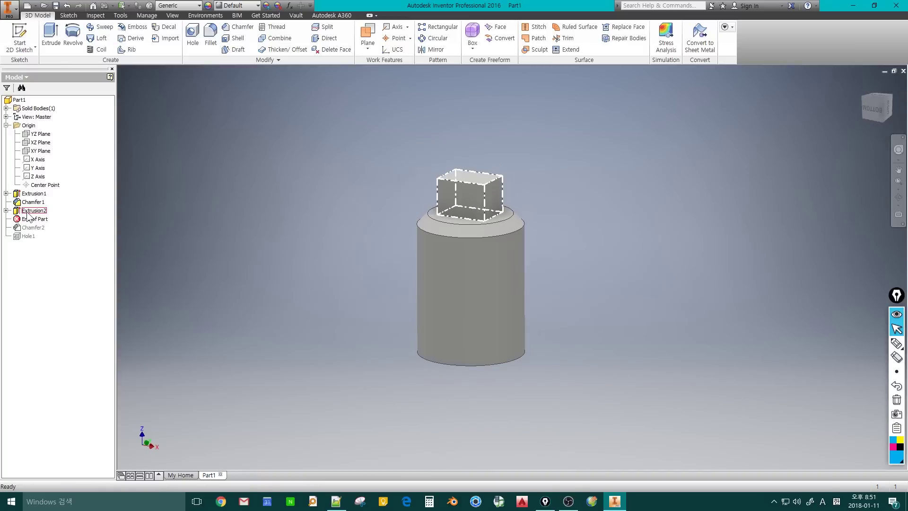
# Step: Restore the full part history by moving the End of Part marker to after the tapped hole
pyautogui.click(33, 210)
pyautogui.moveTo(29, 223)
pyautogui.mouseDown()
pyautogui.moveTo(33, 239)
pyautogui.moveTo(38, 220)
pyautogui.moveTo(38, 238)
pyautogui.mouseUp()
pyautogui.click(33, 194)
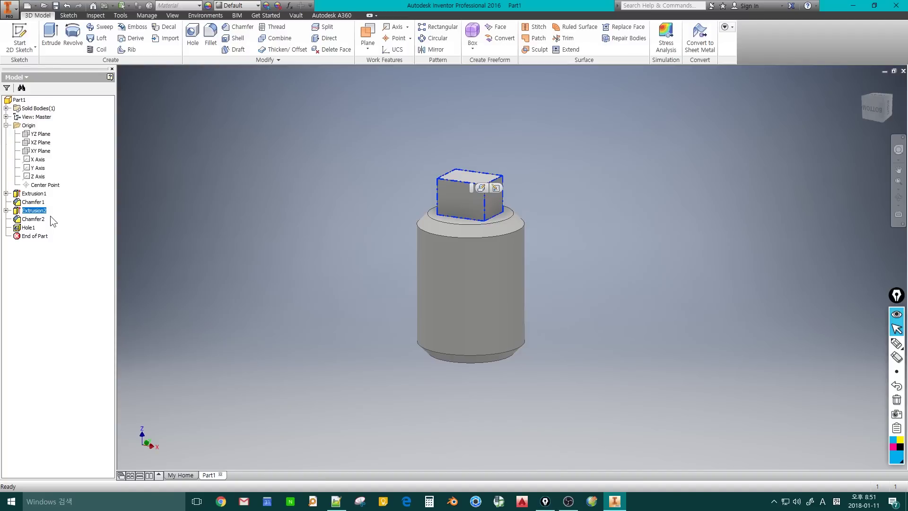
pyautogui.click(37, 237)
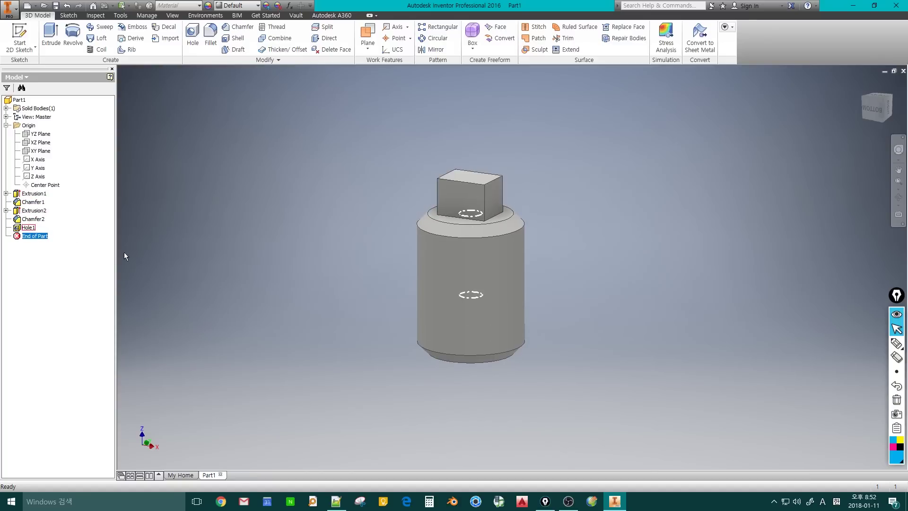
pyautogui.moveTo(41, 236)
pyautogui.mouseDown()
pyautogui.moveTo(42, 201)
pyautogui.moveTo(42, 238)
pyautogui.mouseUp()
pyautogui.keyDown('shift'); pyautogui.moveTo(327, 284); pyautogui.dragTo(353, 291, button='middle'); pyautogui.keyUp('shift')
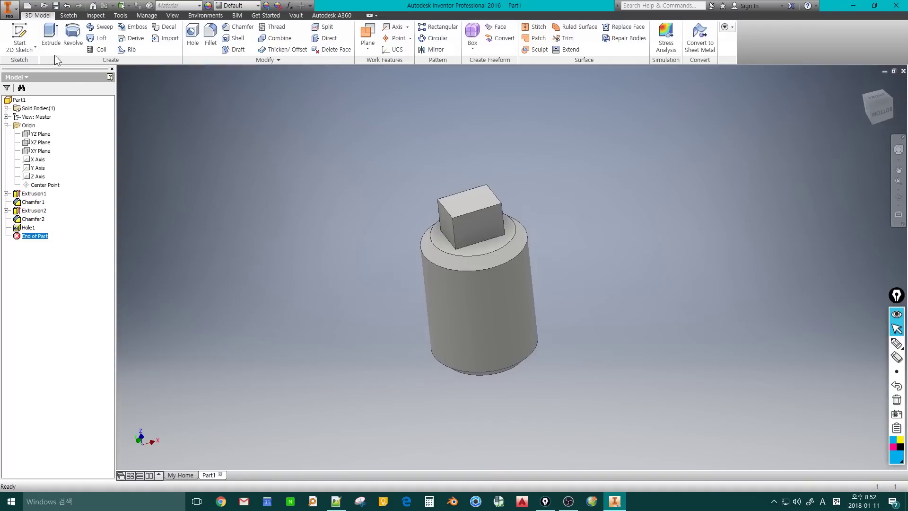
# Step: Save the part on the desktop as an Inventor part file named 강좌1
pyautogui.click(9, 12)
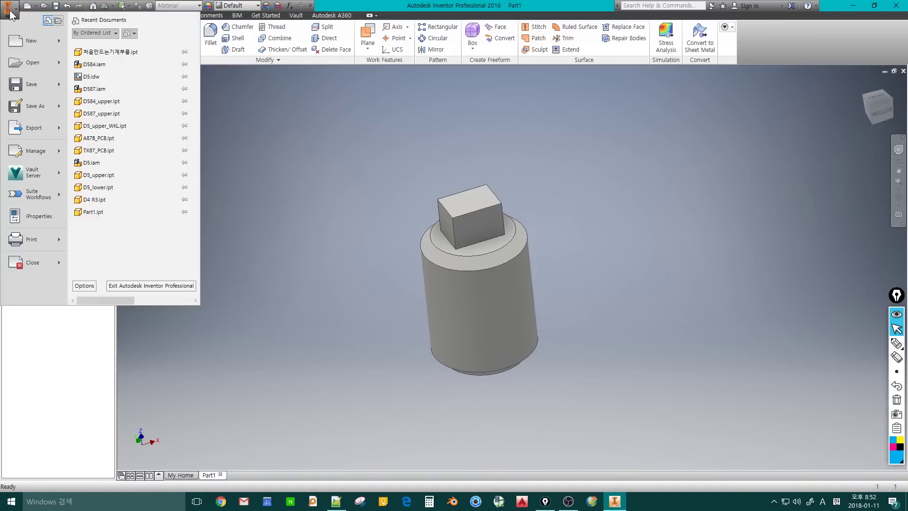
pyautogui.click(27, 87)
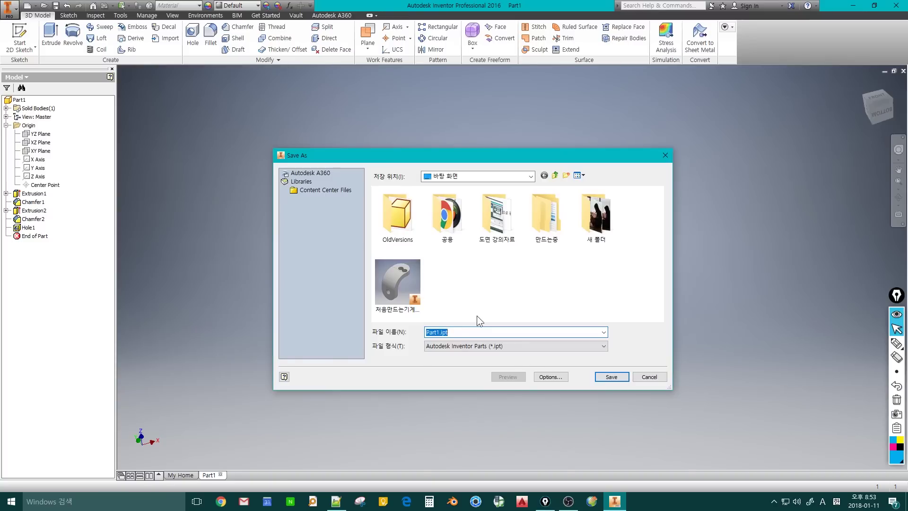
pyautogui.write('r')
pyautogui.press('BackSpace')
pyautogui.press('Hangul')
pyautogui.write('강좌1')
pyautogui.click(610, 377)
# Step: Reduce the maximized window and reposition it beside the desktop files
pyautogui.doubleClick(531, 6)
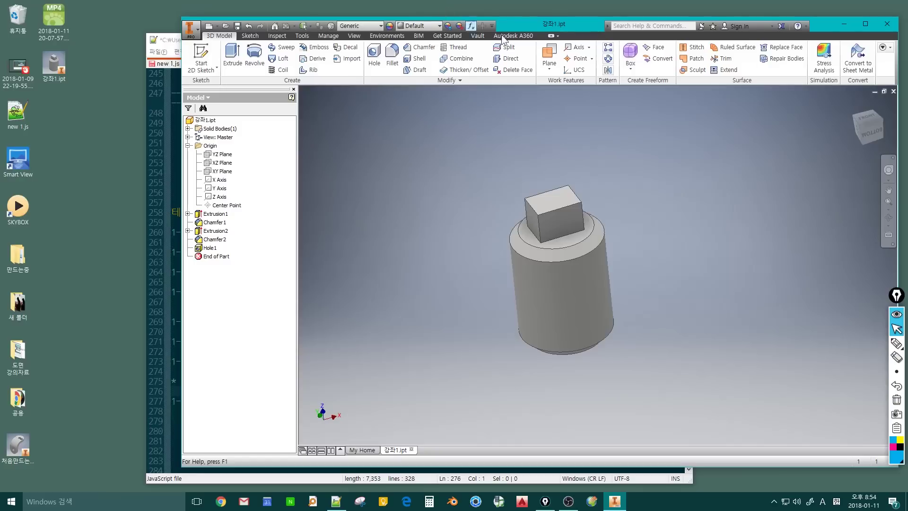
pyautogui.moveTo(532, 24); pyautogui.dragTo(501, 18)
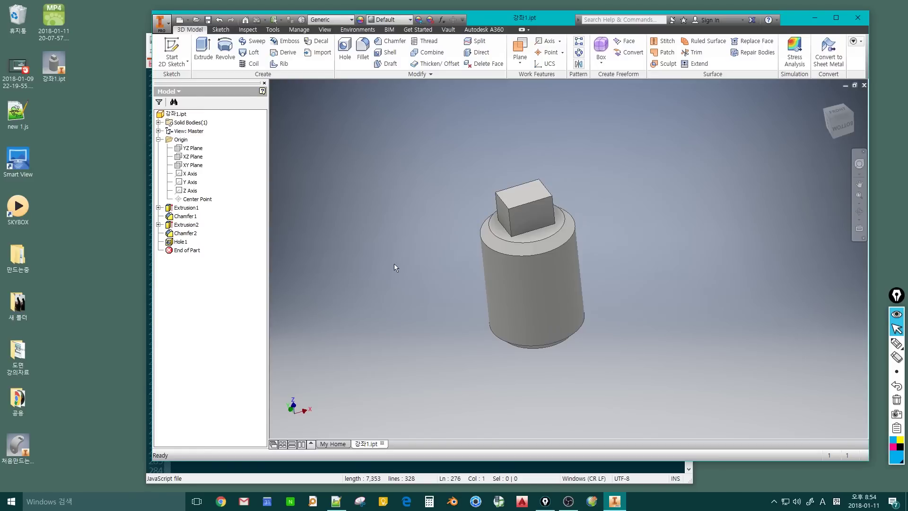
pyautogui.keyDown('shift'); pyautogui.moveTo(393, 263); pyautogui.dragTo(420, 298, button='middle'); pyautogui.keyUp('shift')
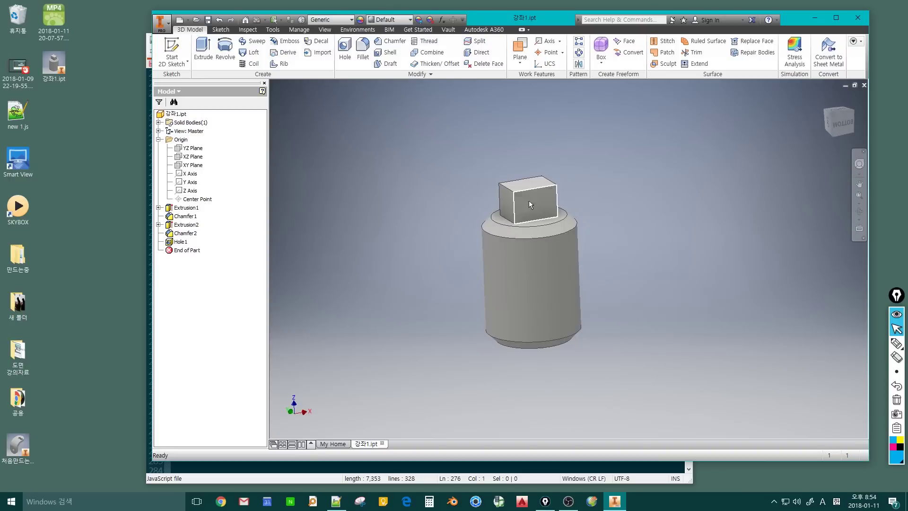
# Step: Delete the rectangular block extrusion from the part history together with its consumed sketch
pyautogui.click(180, 229)
pyautogui.press('Delete')
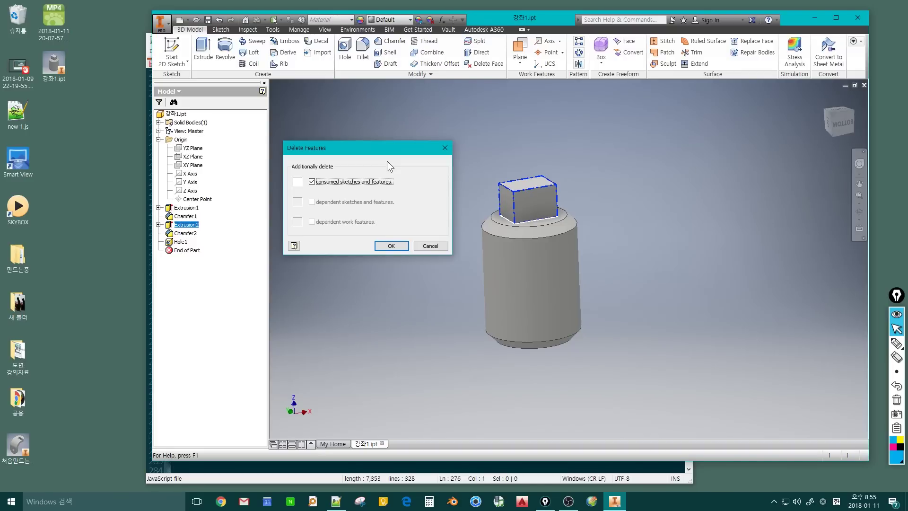
pyautogui.click(382, 245)
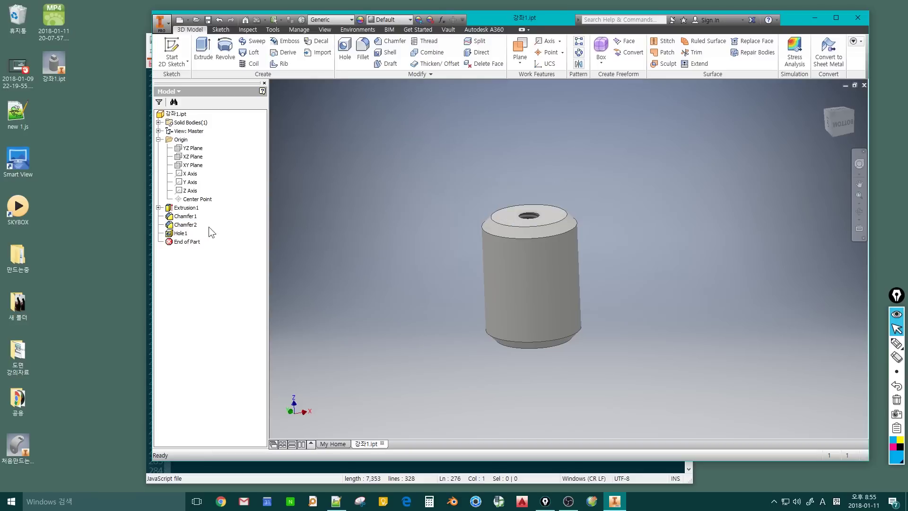
pyautogui.click(185, 216)
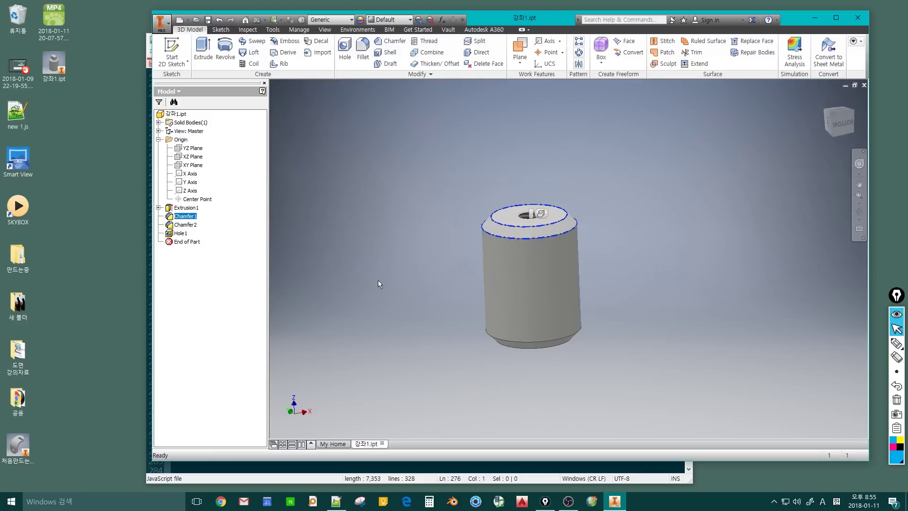
pyautogui.click(370, 299)
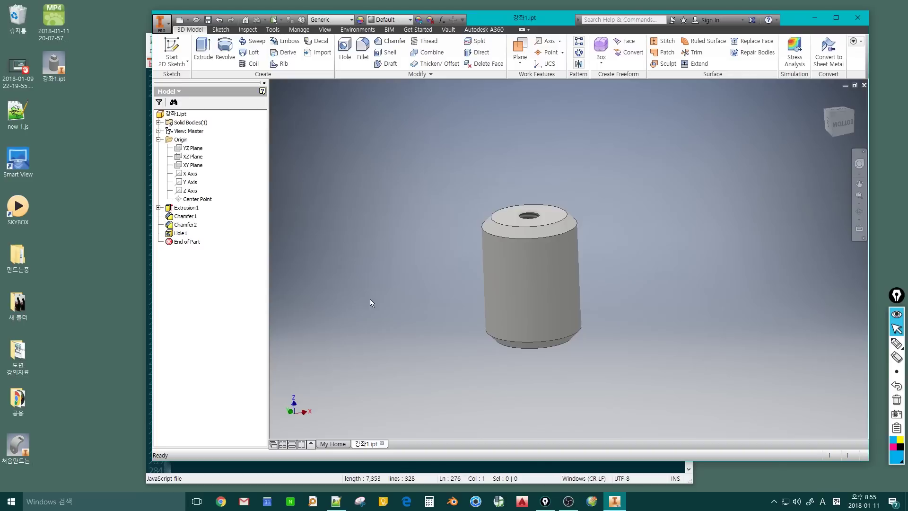
# Step: Save the modified part under its existing file name
pyautogui.click(161, 30)
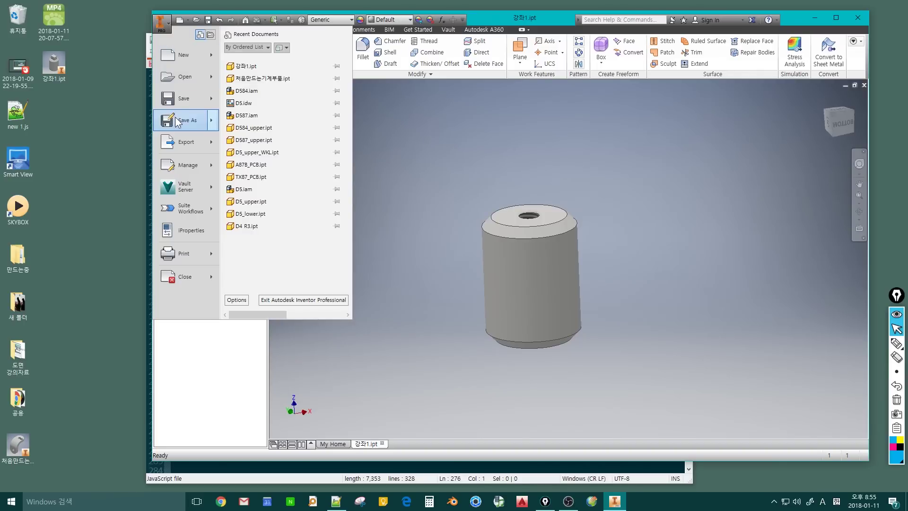
pyautogui.moveTo(180, 99)
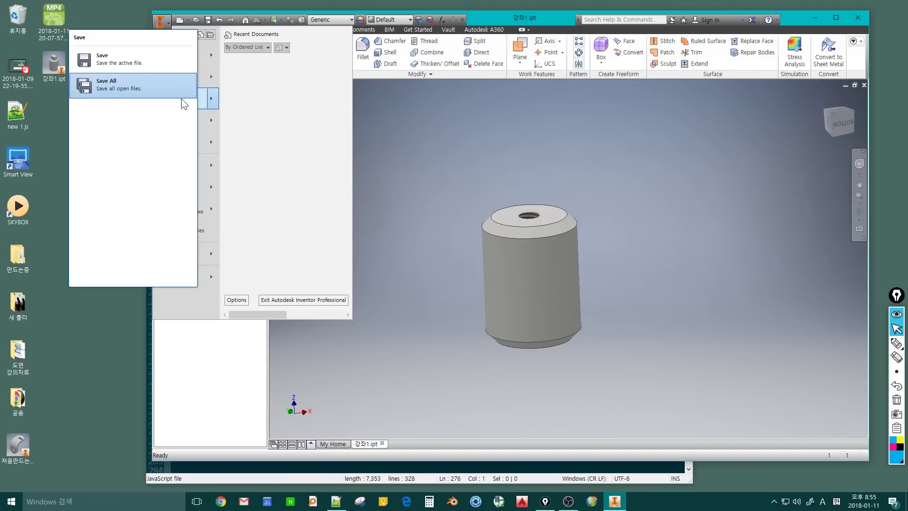
pyautogui.click(163, 63)
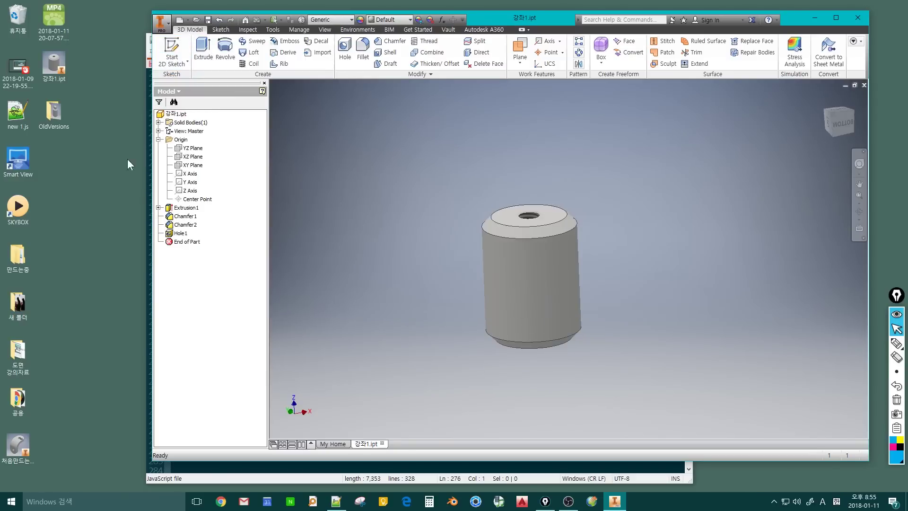
# Step: Open the OldVersions folder on the desktop to examine the backed-up part version, closing it after each look
pyautogui.doubleClick(54, 111)
pyautogui.moveTo(184, 125); pyautogui.dragTo(222, 106)
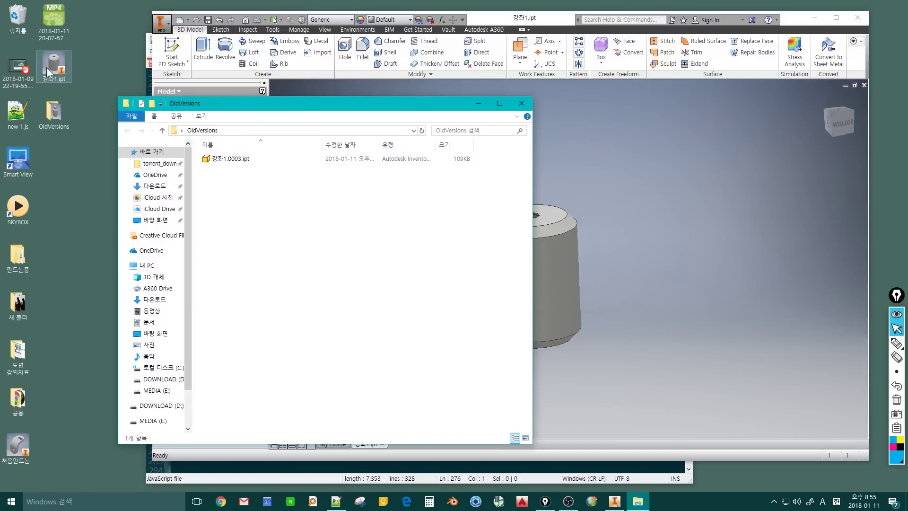
pyautogui.moveTo(266, 104); pyautogui.dragTo(240, 125)
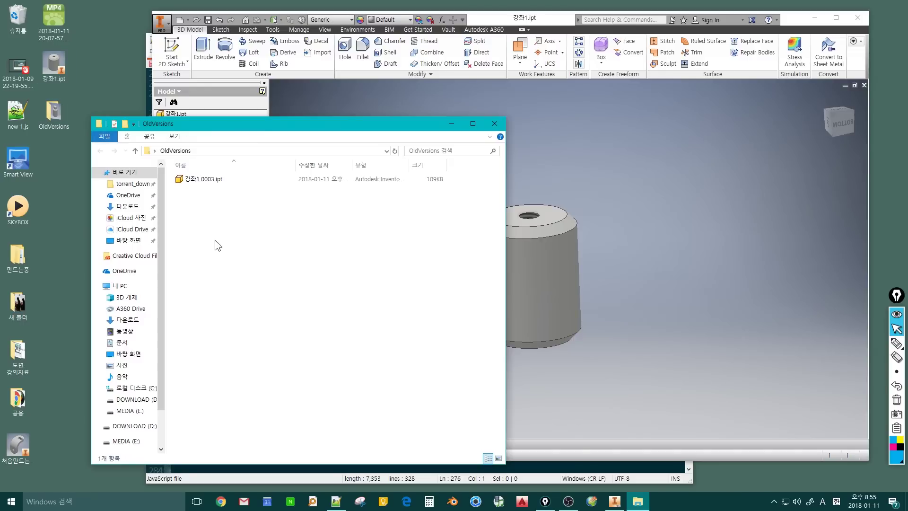
pyautogui.hotkey('alt', 'F4')
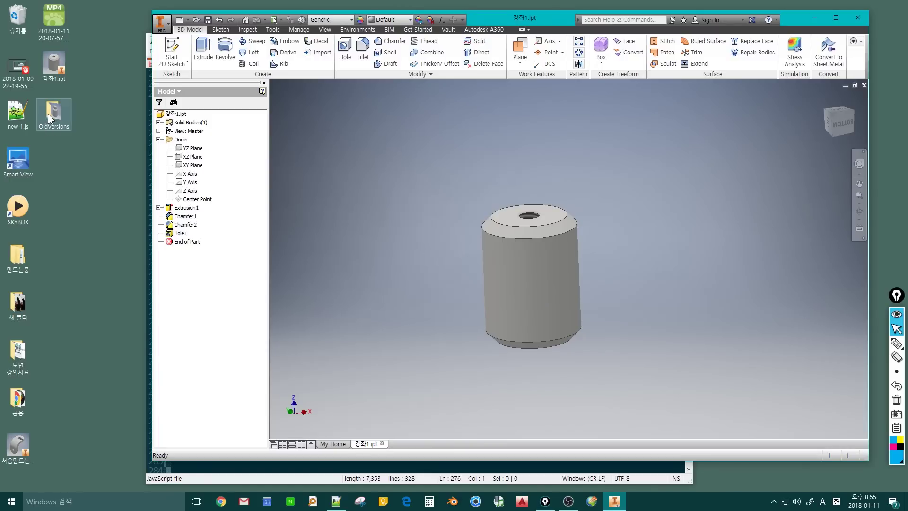
pyautogui.click(74, 158)
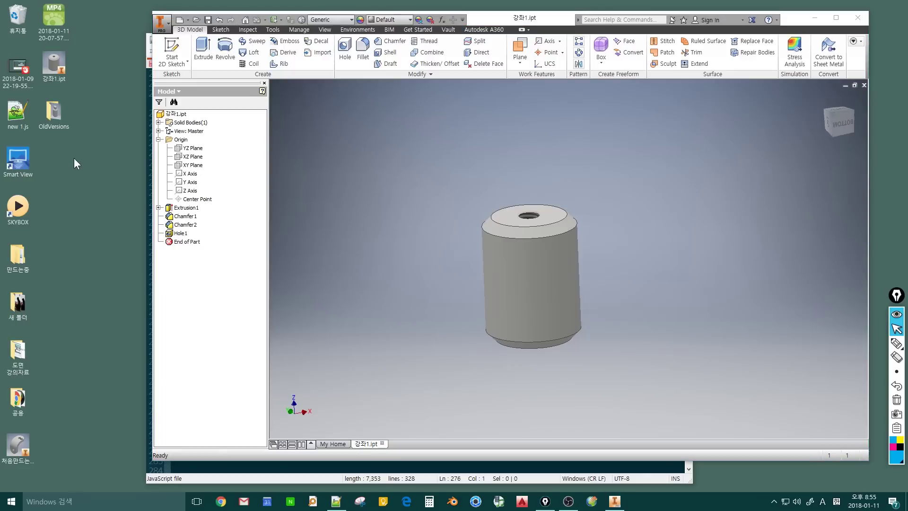
pyautogui.doubleClick(52, 111)
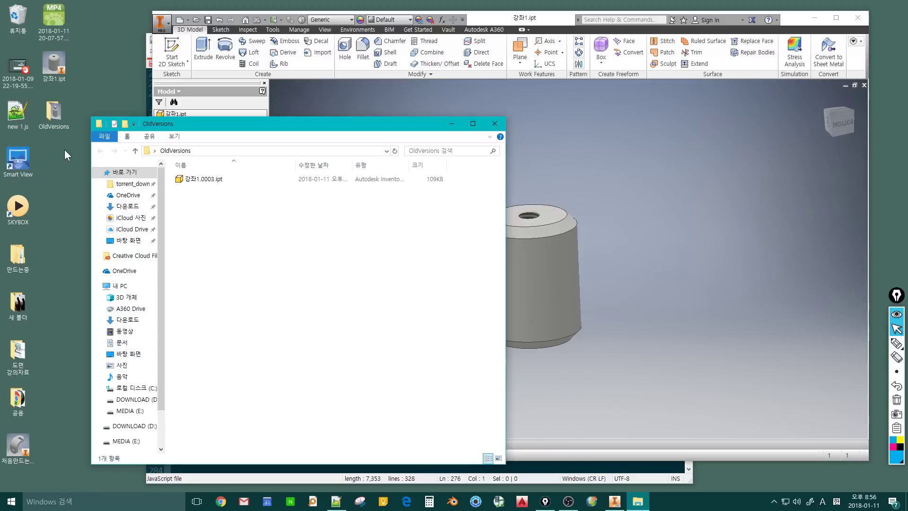
pyautogui.click(494, 124)
pyautogui.keyDown('shift'); pyautogui.moveTo(558, 246); pyautogui.dragTo(553, 296, button='middle'); pyautogui.keyUp('shift')
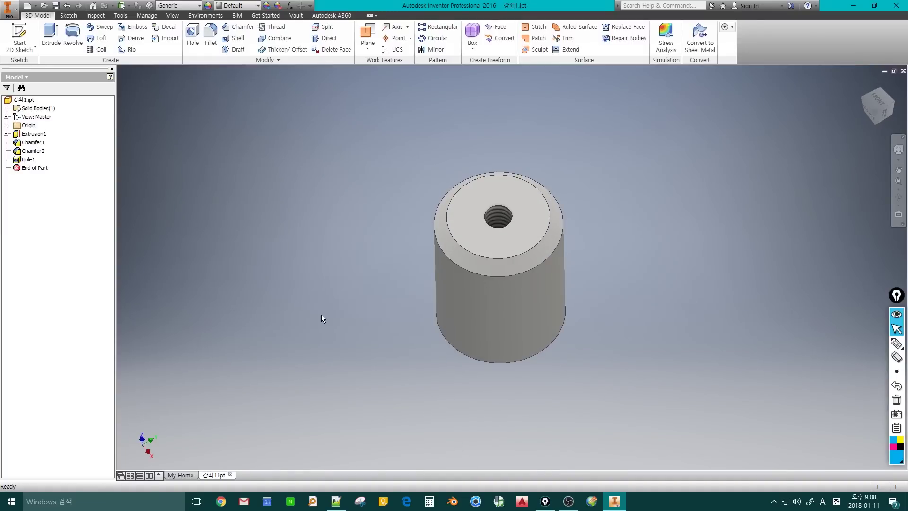